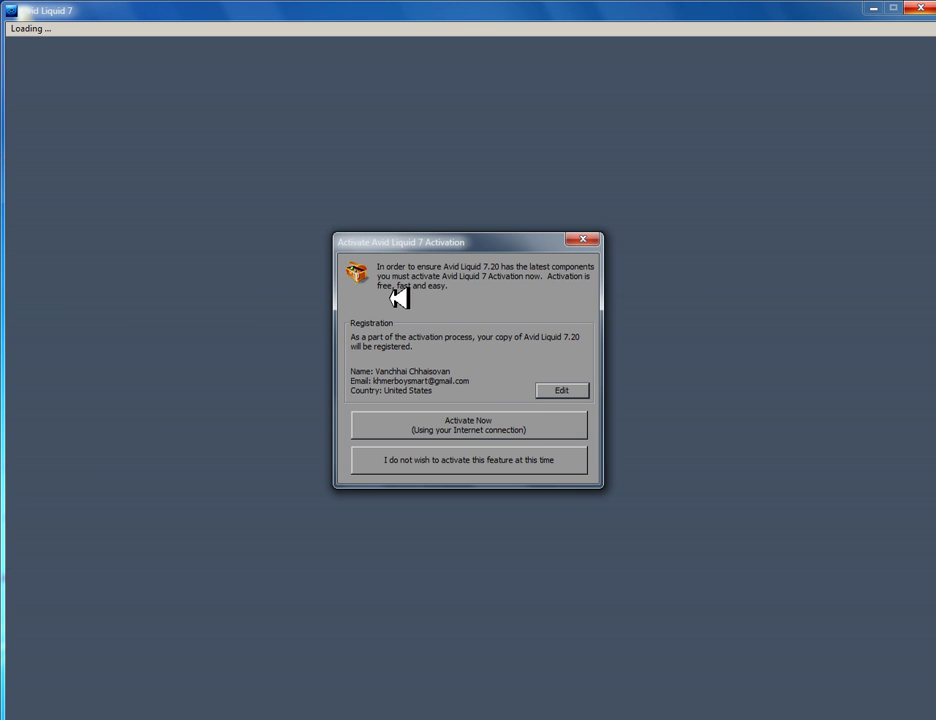
# Close the activation prompt without activating and dismiss the colour scheme notification.
pyautogui.click(585, 241)
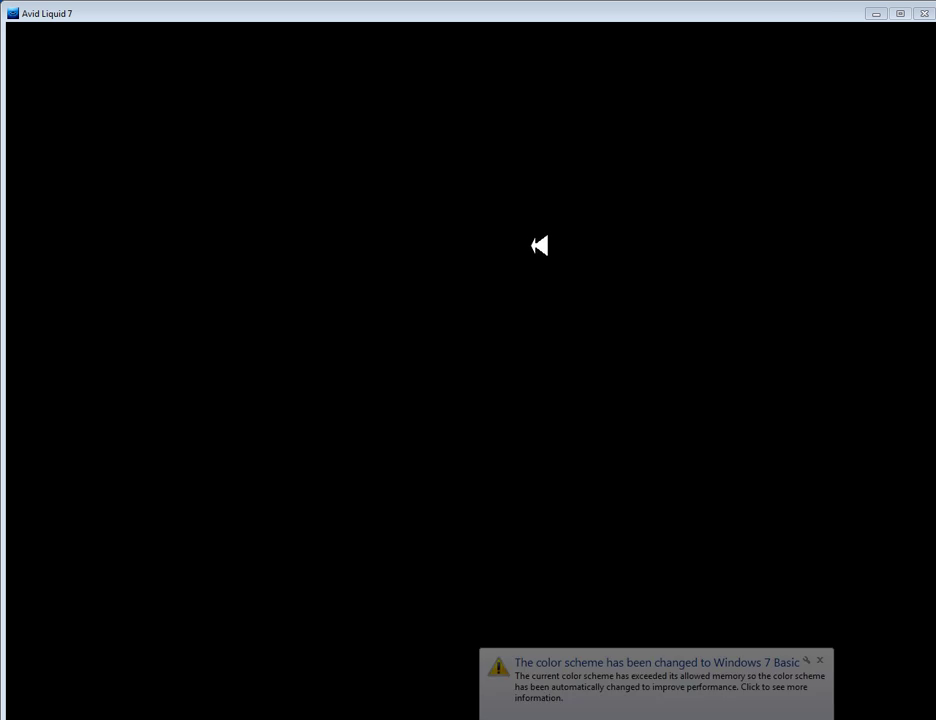
pyautogui.click(820, 661)
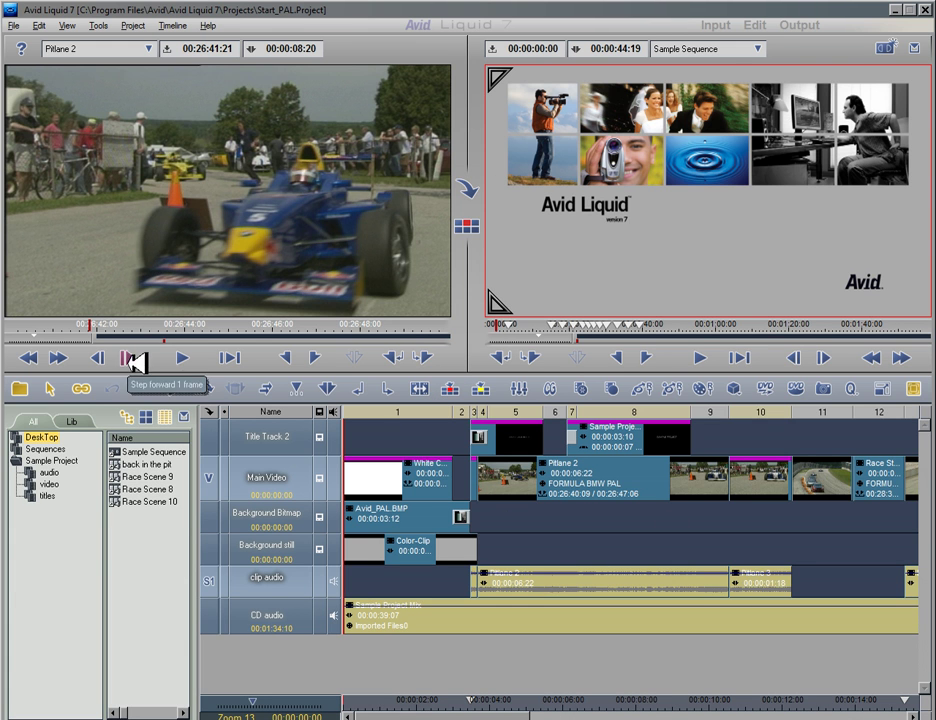
# Display the library's Realtime Clip FX Editors as large thumbnails in a widened project browser and look through them.
pyautogui.click(80, 421)
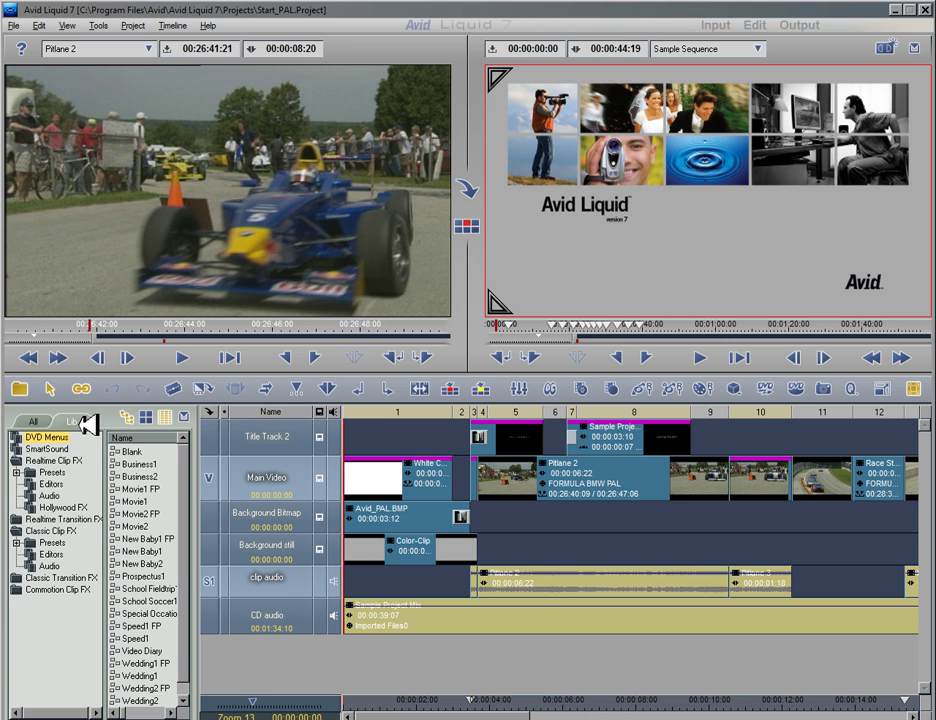
pyautogui.click(16, 472)
pyautogui.click(30, 484)
pyautogui.click(62, 530)
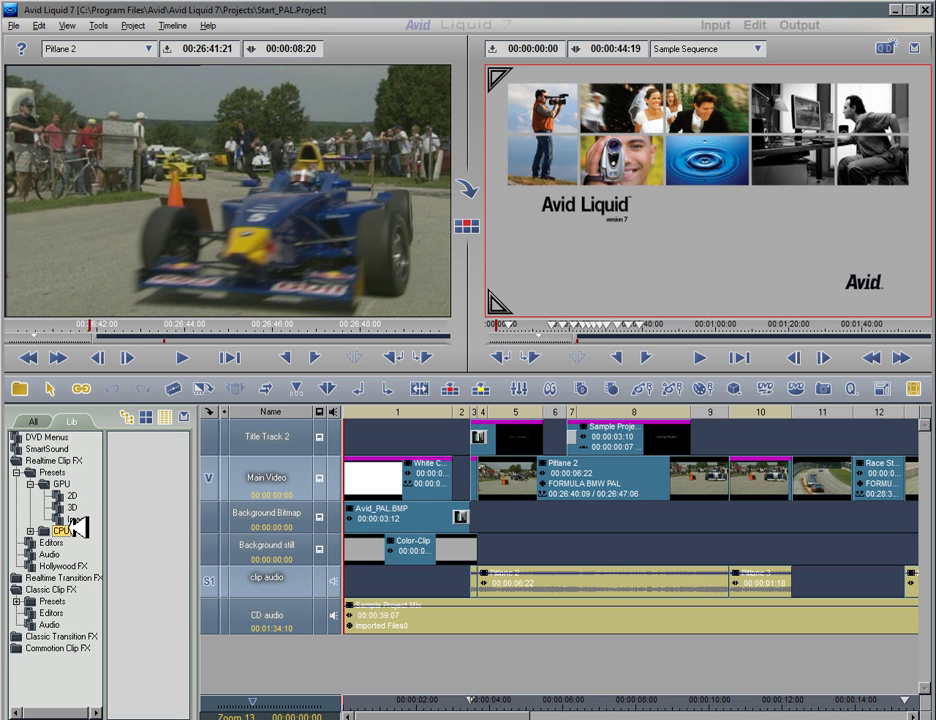
pyautogui.click(52, 542)
pyautogui.click(145, 411)
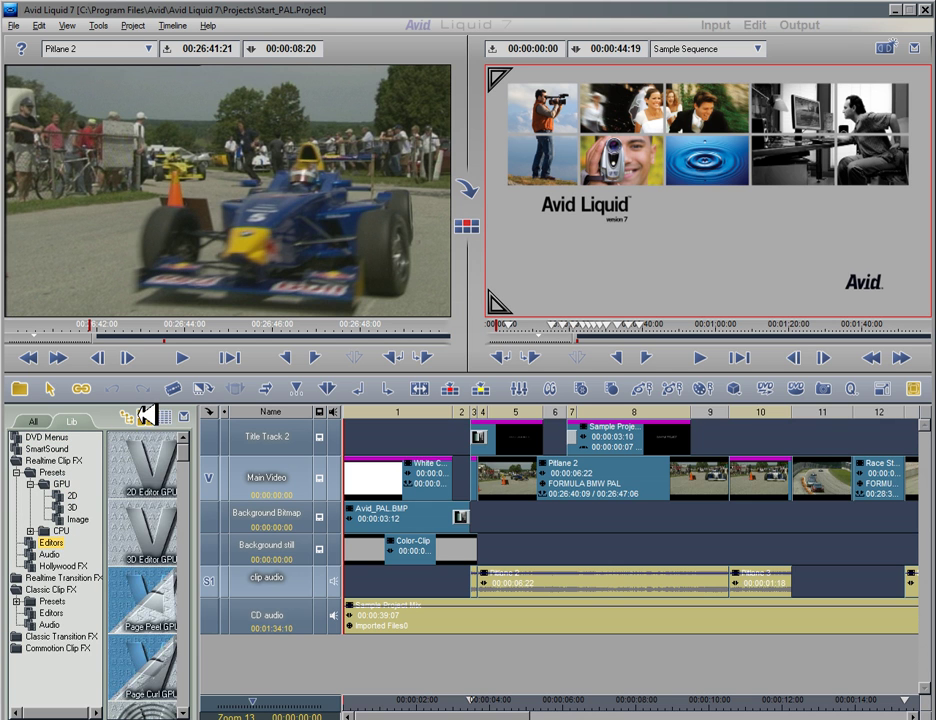
pyautogui.moveTo(207, 487); pyautogui.dragTo(246, 484)
pyautogui.scroll(-3, 165, 562)
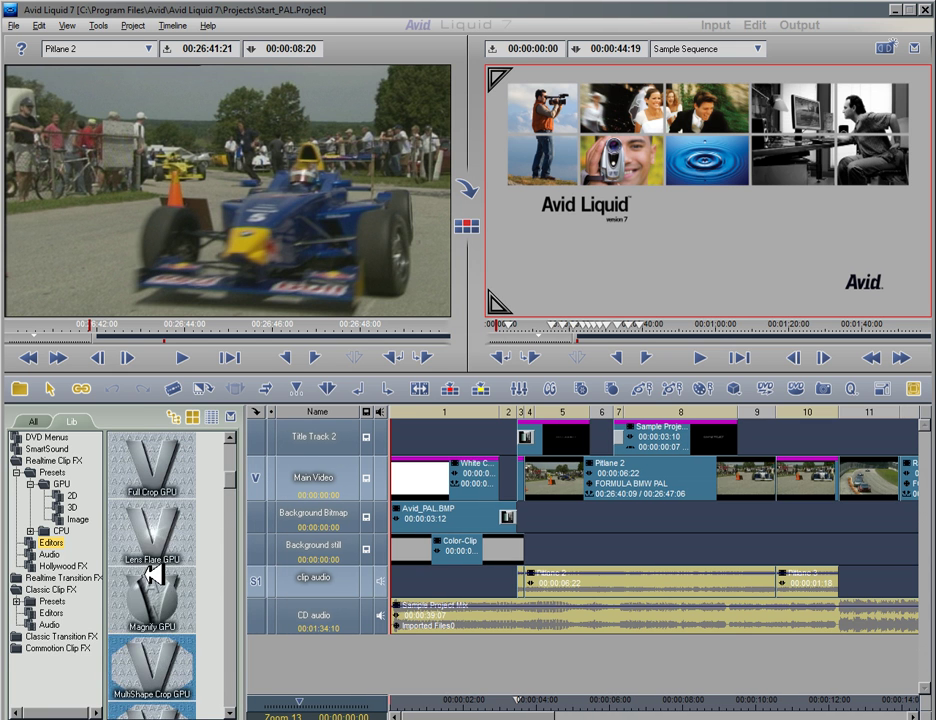
# Examine the Realtime Clip FX audio effects and the Realtime Transition FX presets, down to the 14 - Frames category.
pyautogui.click(42, 553)
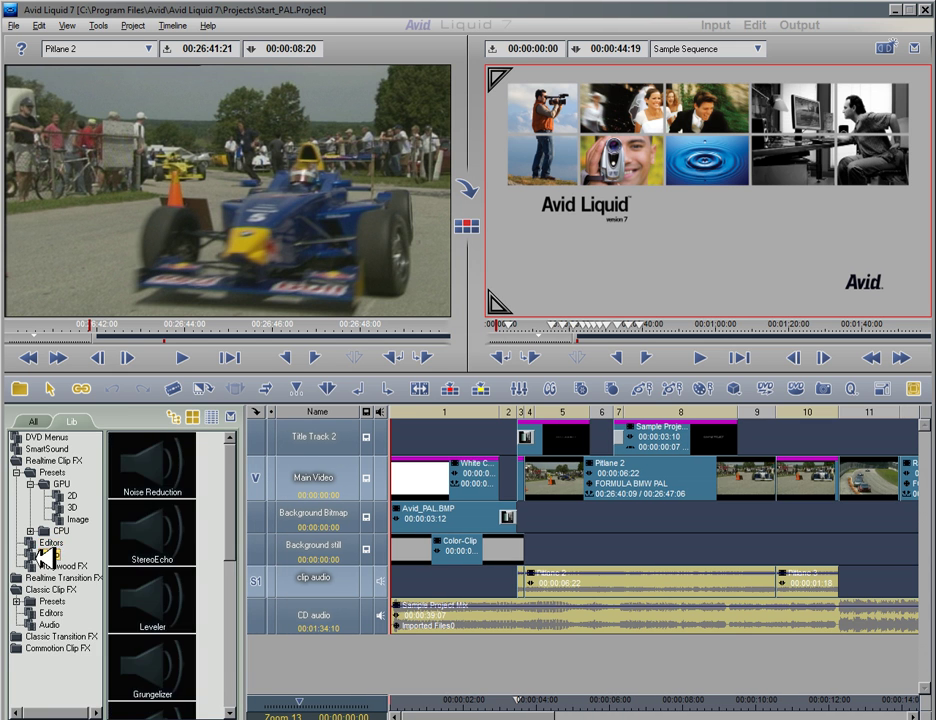
pyautogui.doubleClick(52, 578)
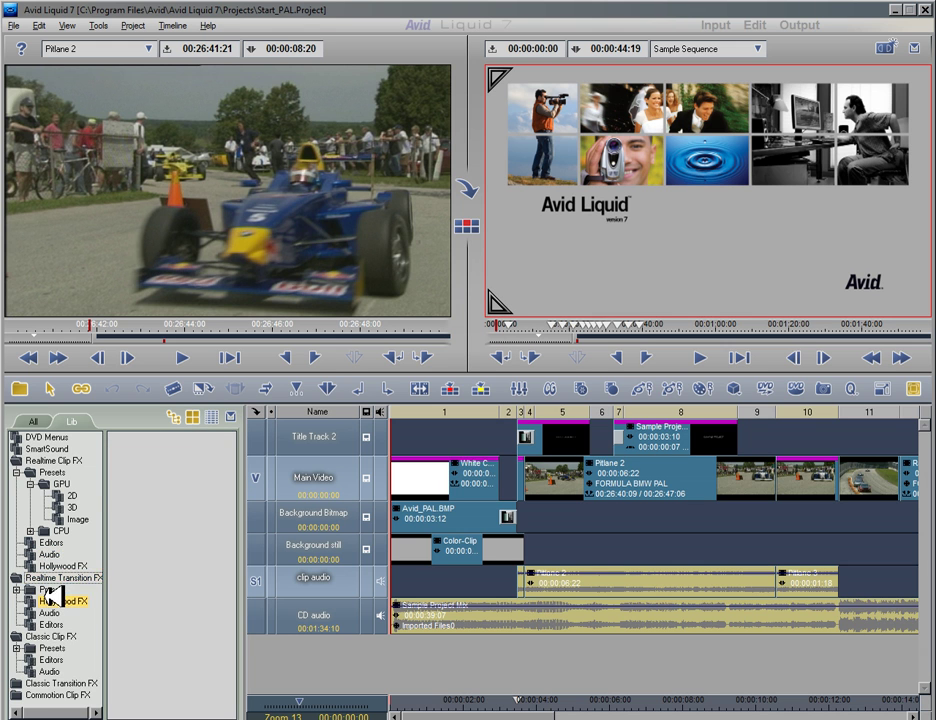
pyautogui.doubleClick(58, 589)
pyautogui.click(90, 484)
pyautogui.click(68, 507)
pyautogui.click(68, 519)
pyautogui.scroll(-2, 72, 553)
pyautogui.click(75, 555)
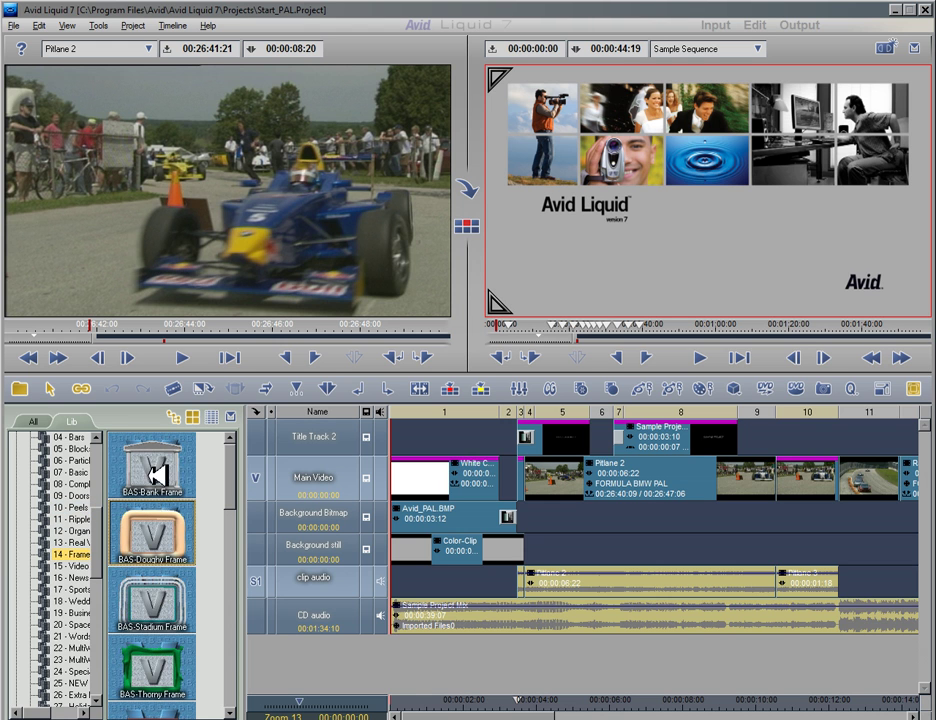
pyautogui.scroll(-5, 155, 492)
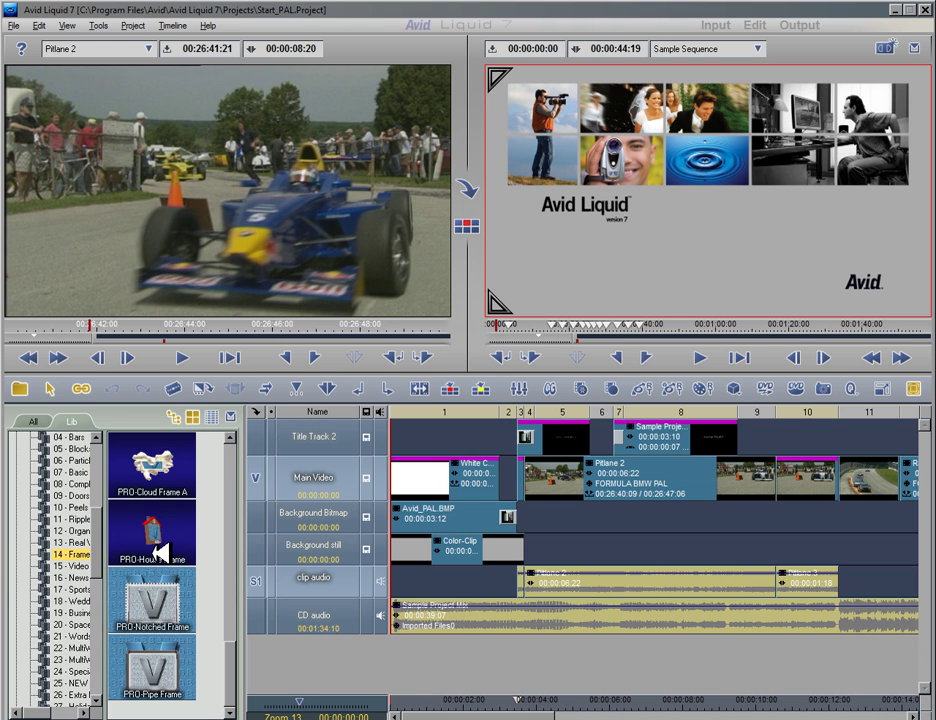
# Look through the MultiWindow and 34 - Industrial 1 transition presets and widen the project browser further.
pyautogui.click(66, 667)
pyautogui.scroll(-5, 66, 700)
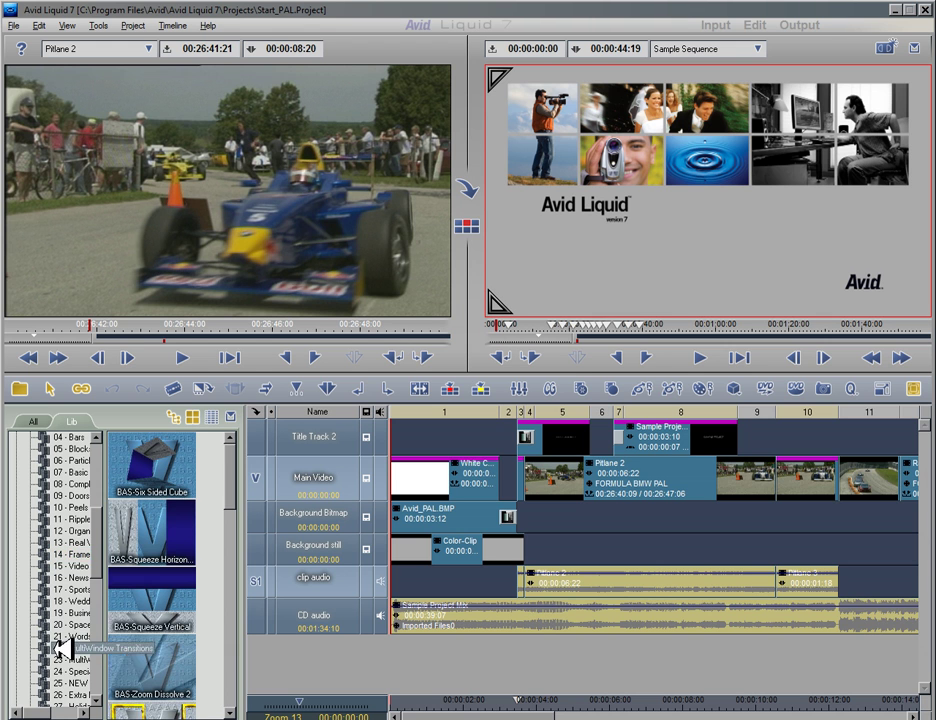
pyautogui.scroll(-7, 72, 650)
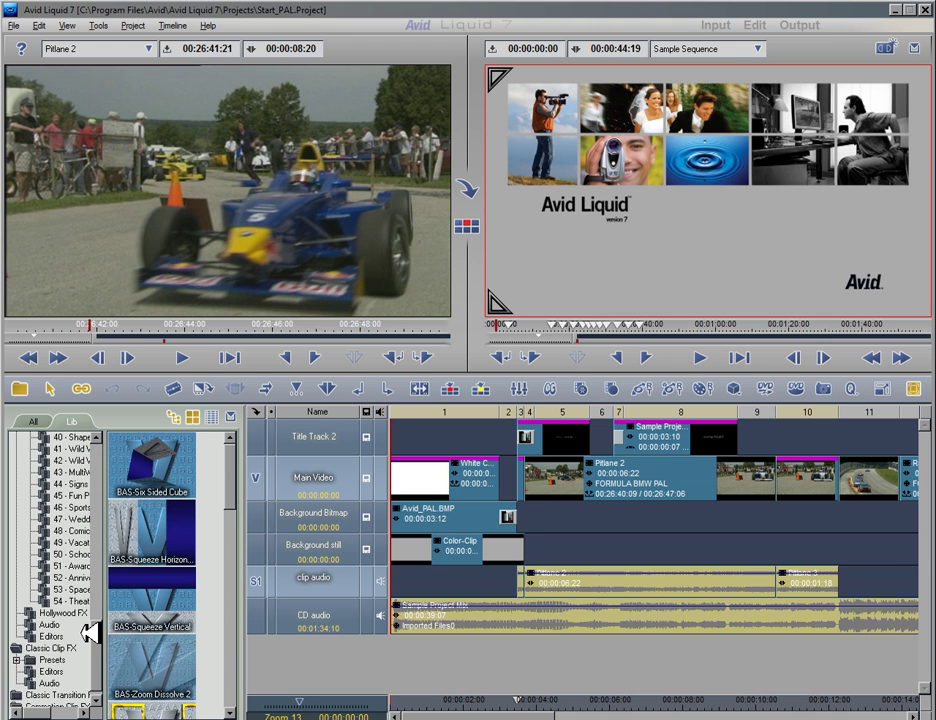
pyautogui.scroll(4, 78, 560)
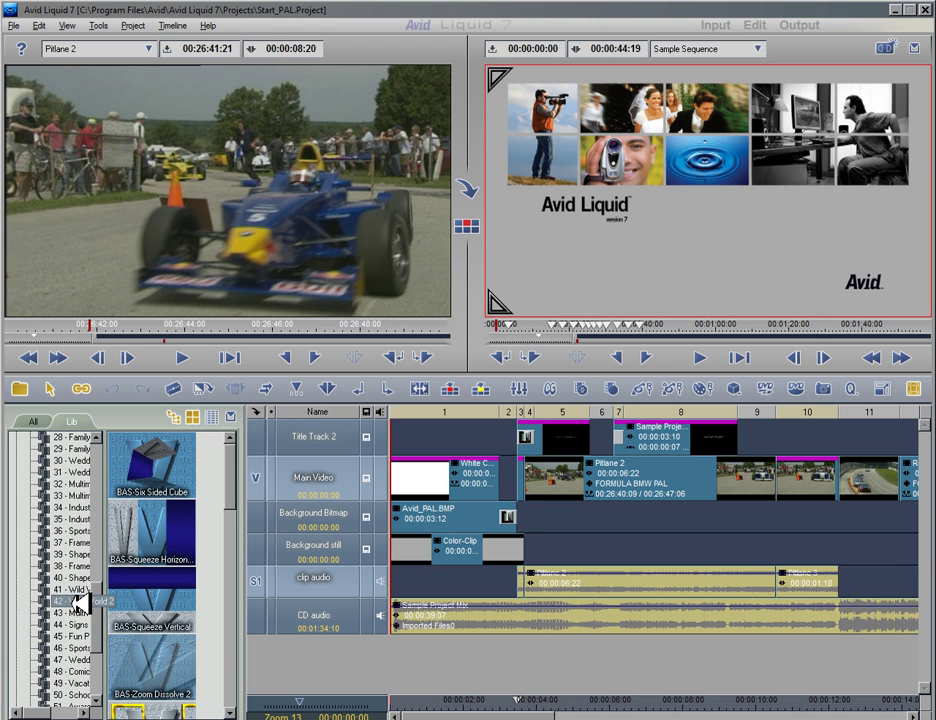
pyautogui.click(80, 510)
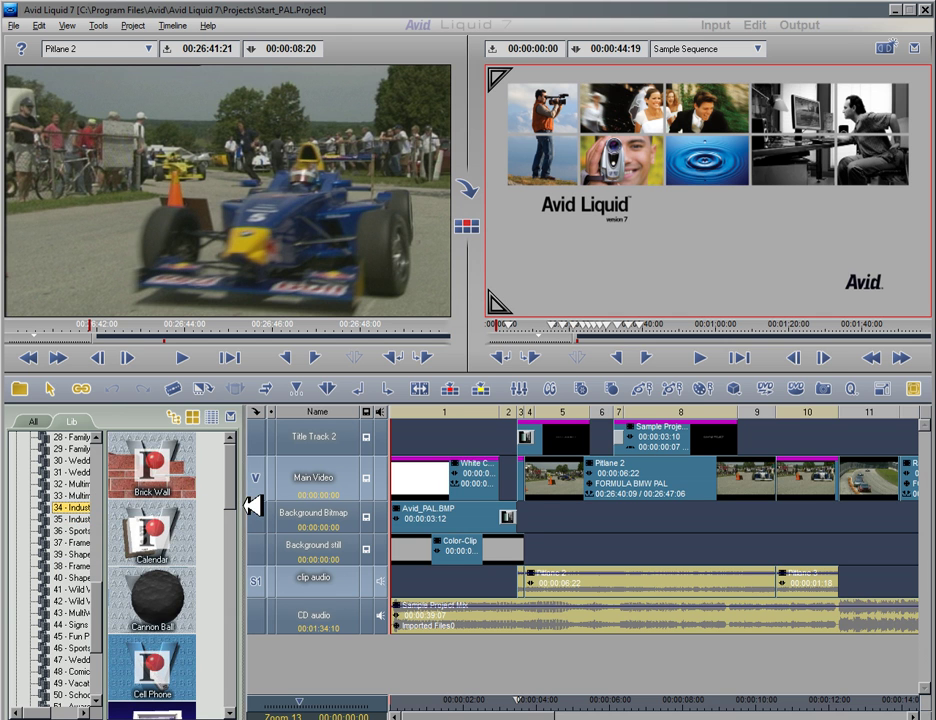
pyautogui.moveTo(253, 506); pyautogui.dragTo(286, 503)
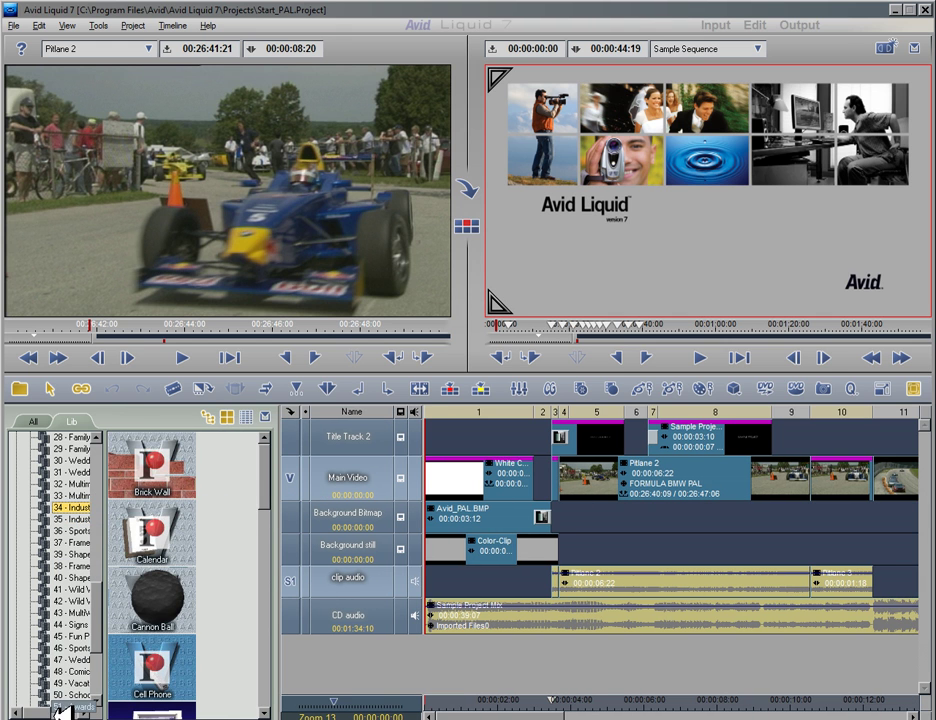
# Bring the full category names into view and examine the transition presets from Sports 2 through Fun Pack.
pyautogui.moveTo(55, 708); pyautogui.dragTo(73, 708)
pyautogui.click(38, 530)
pyautogui.click(40, 554)
pyautogui.click(35, 577)
pyautogui.click(32, 589)
pyautogui.click(37, 636)
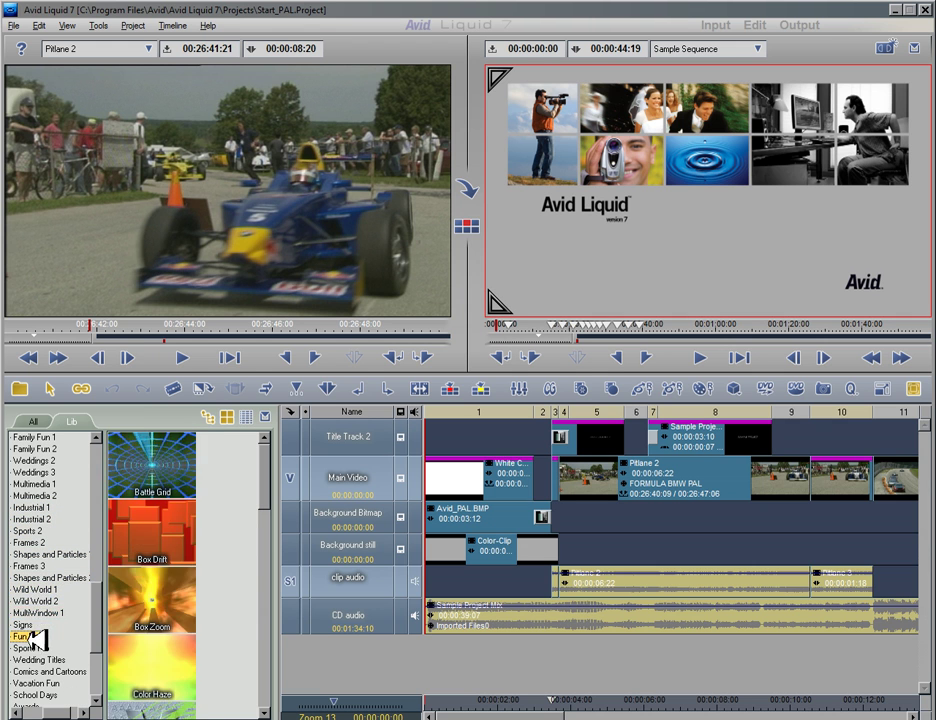
pyautogui.click(37, 648)
pyautogui.click(38, 637)
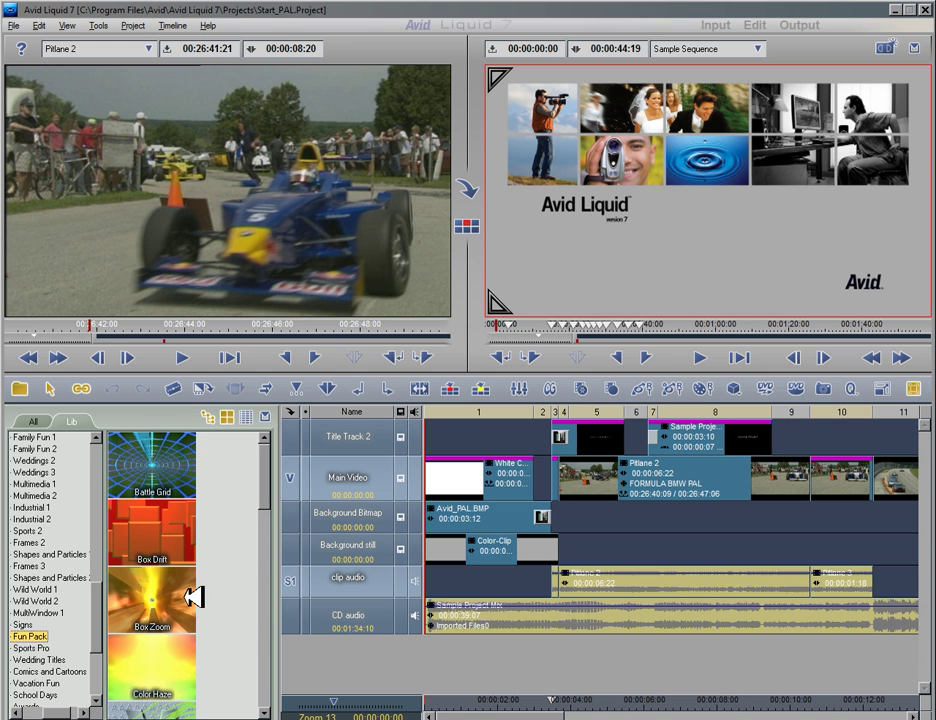
pyautogui.scroll(-2, 186, 587)
pyautogui.scroll(-5, 186, 587)
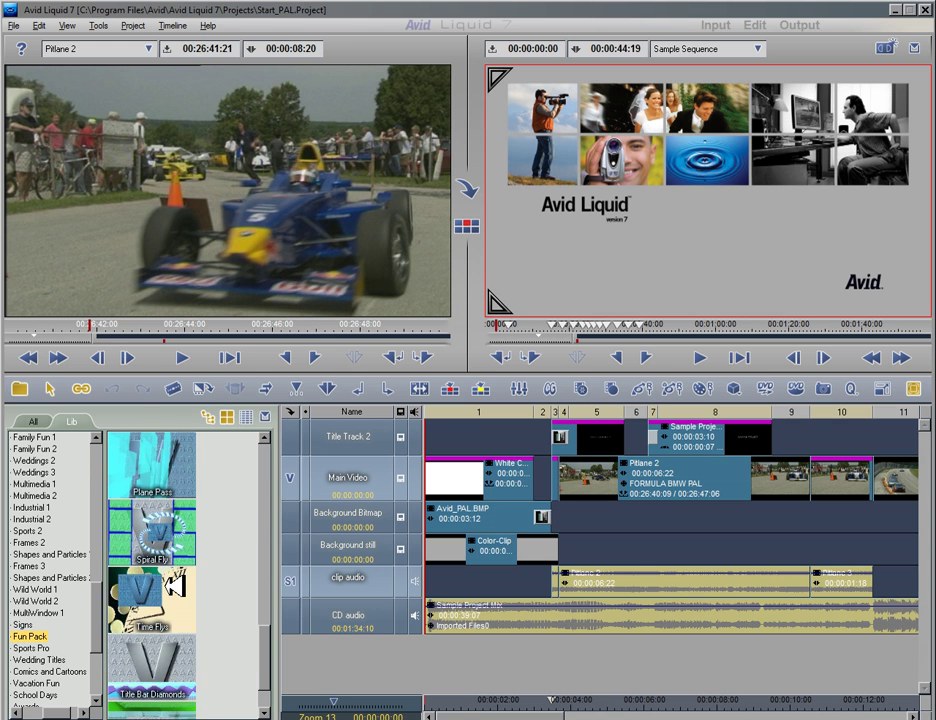
# Examine the Wedding Titles, Comics and Cartoons, Vacation Fun, Space and Awards transition presets.
pyautogui.click(58, 660)
pyautogui.click(60, 672)
pyautogui.click(62, 683)
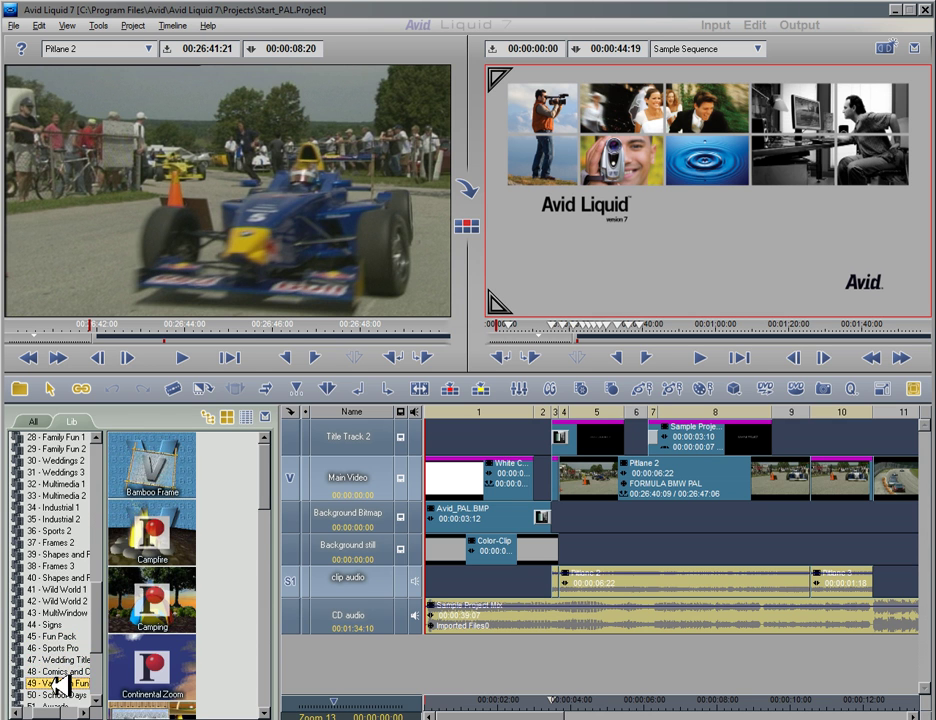
pyautogui.scroll(-3, 63, 640)
pyautogui.click(70, 636)
pyautogui.click(52, 625)
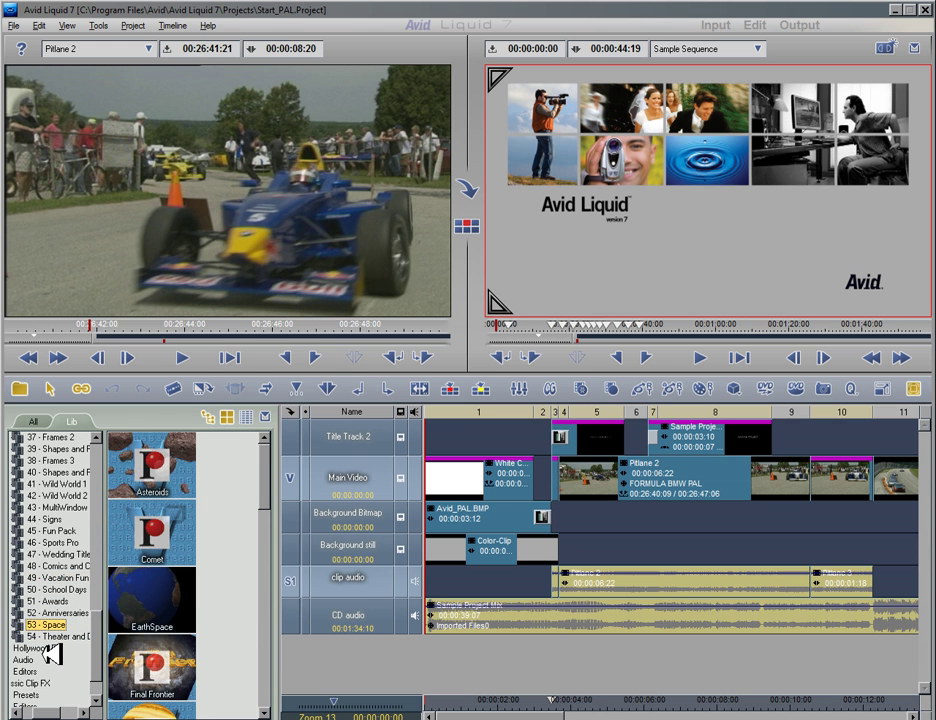
pyautogui.click(58, 601)
pyautogui.click(62, 578)
# Look through the first CPU transition categories: 00 - Hollywood FX, 01 - Flying Windows and 04 - Bars.
pyautogui.scroll(15, 62, 580)
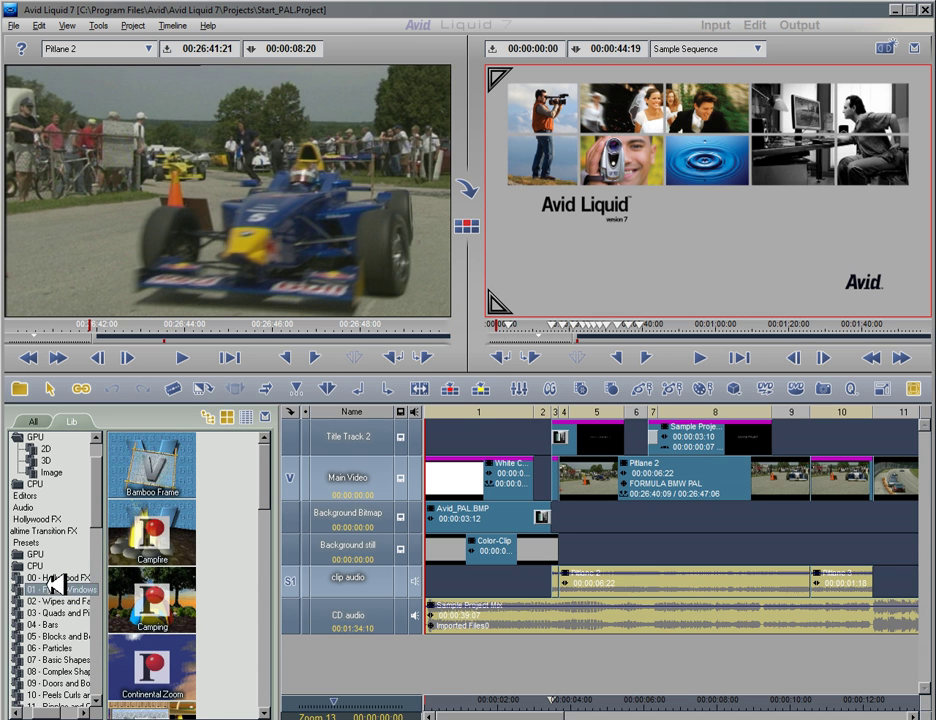
pyautogui.click(60, 578)
pyautogui.click(60, 589)
pyautogui.click(55, 624)
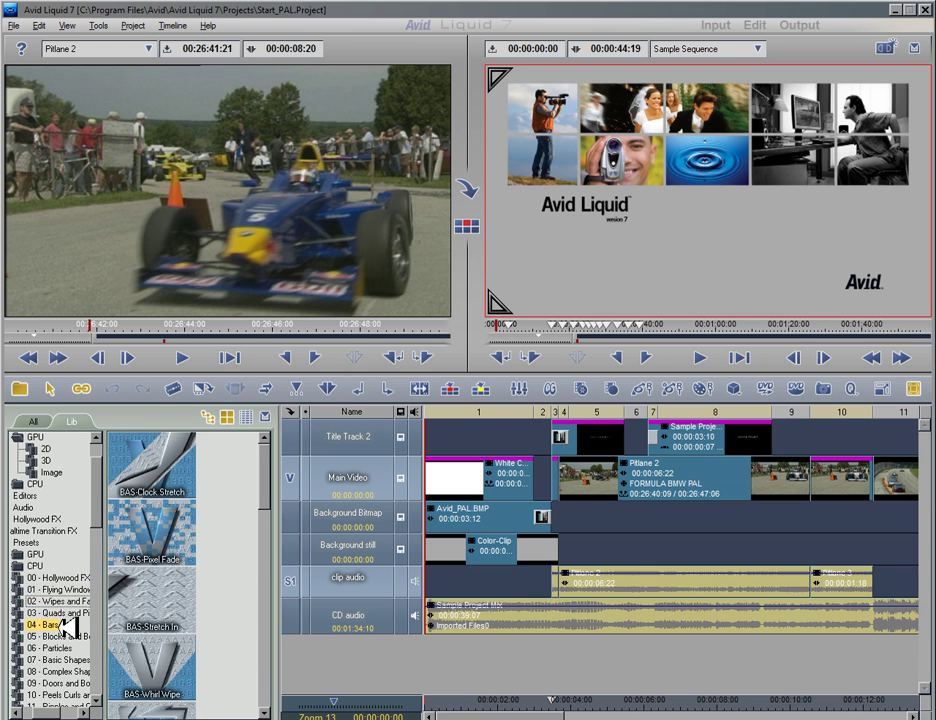
pyautogui.scroll(2, 85, 628)
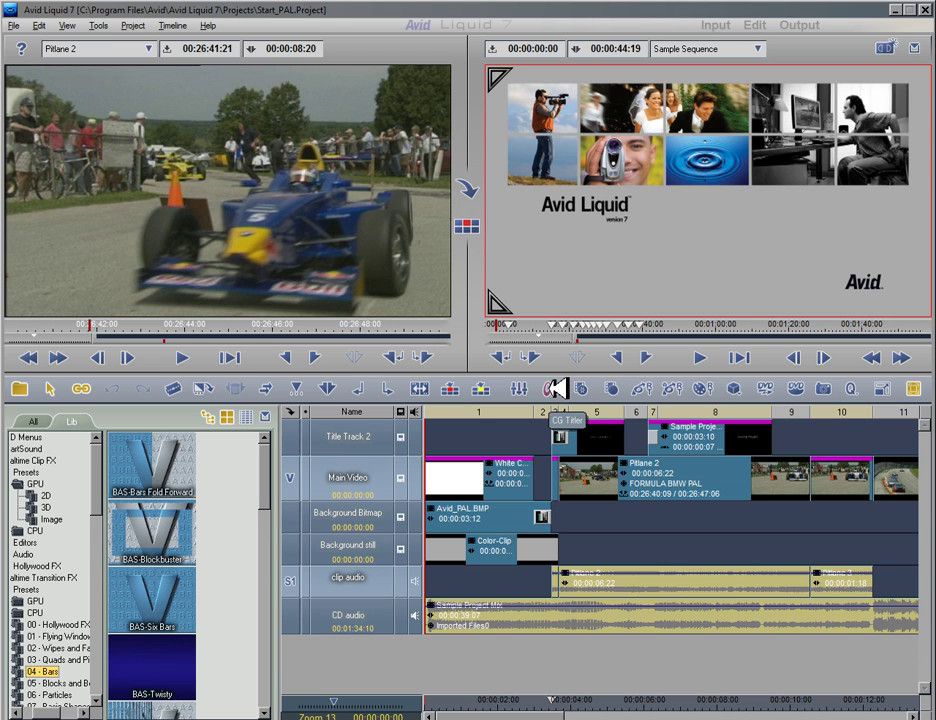
# Try to open a title editor through CG Titler, and quit Avid Liquid 7.
pyautogui.click(556, 389)
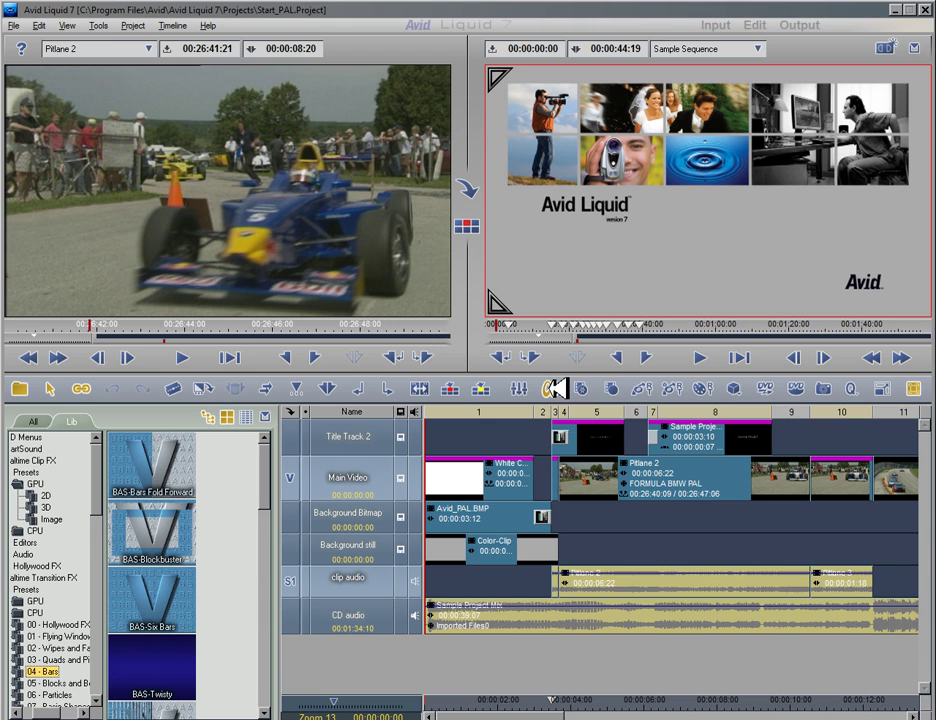
pyautogui.click(621, 316)
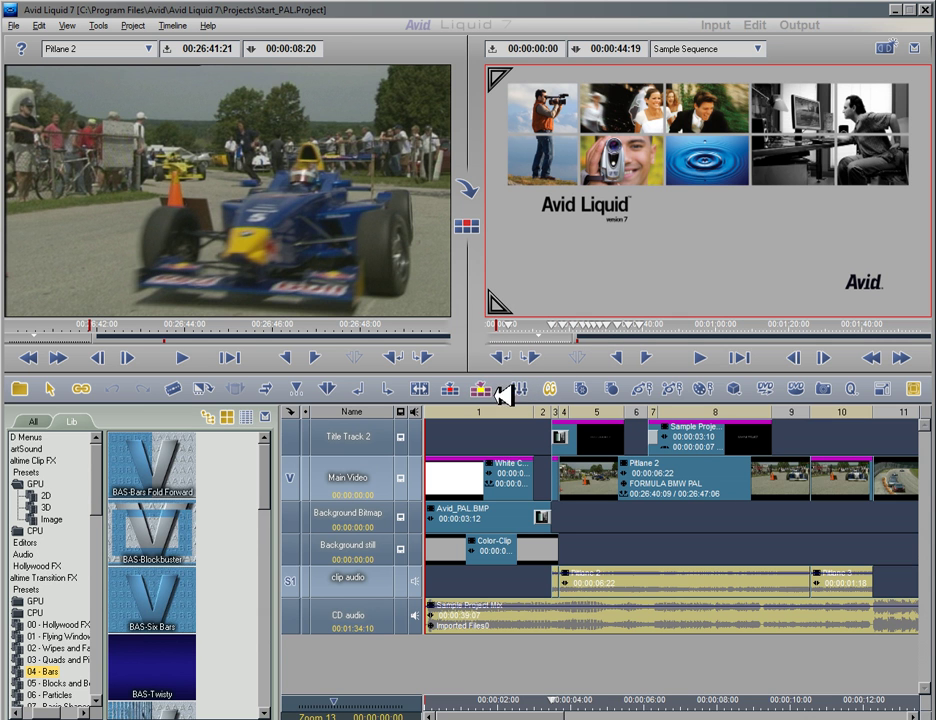
pyautogui.click(926, 9)
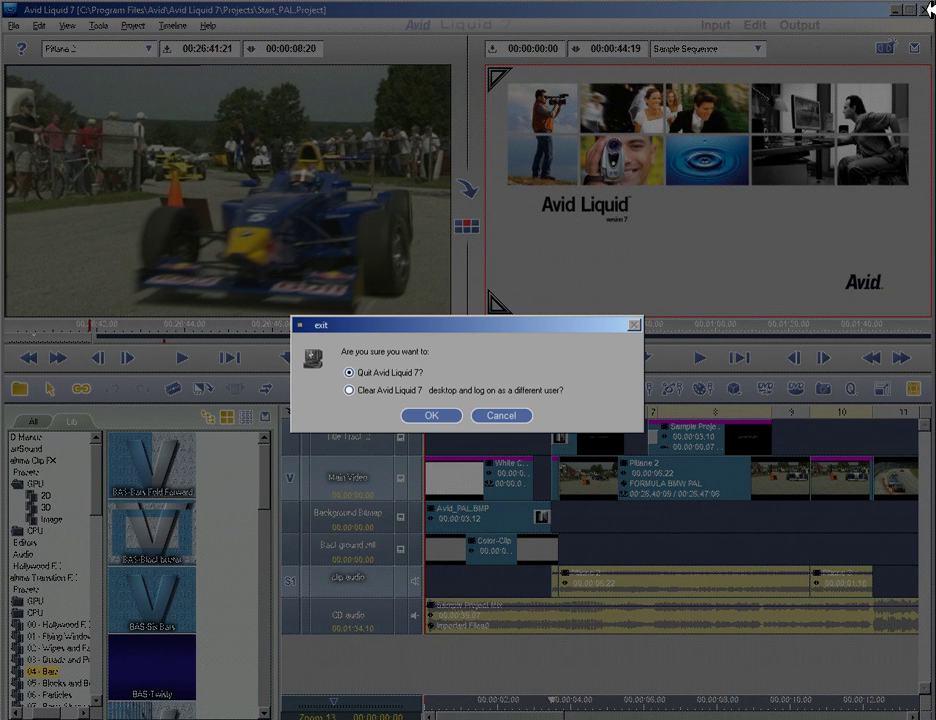
pyautogui.click(447, 415)
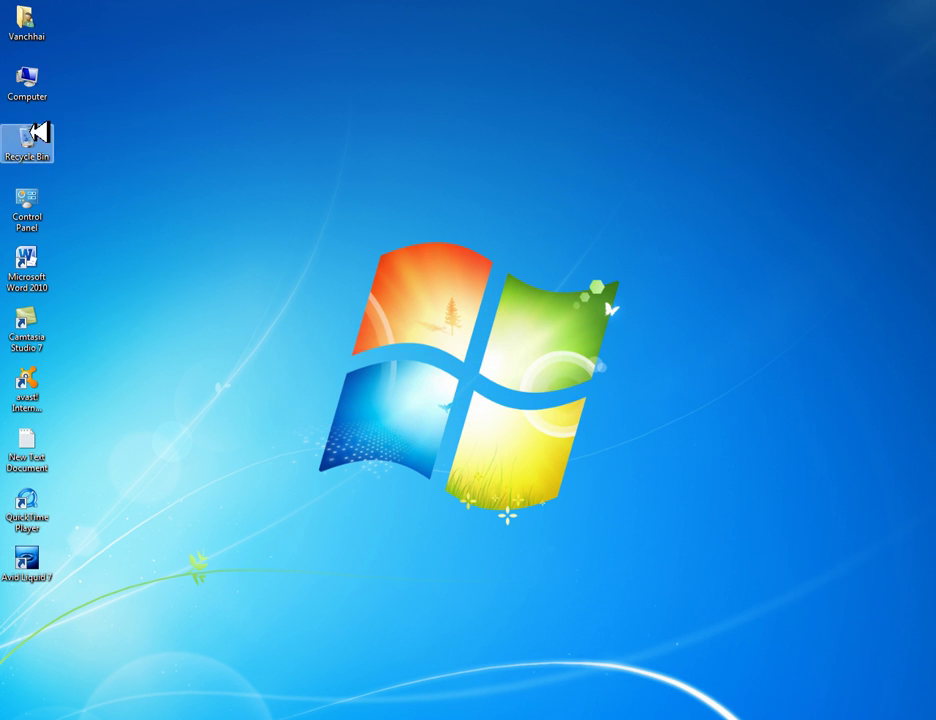
# Switch to Windows Explorer and open the TDProSetup folder inside the Setup folder on CD drive G:.
pyautogui.doubleClick(30, 83)
pyautogui.doubleClick(397, 167)
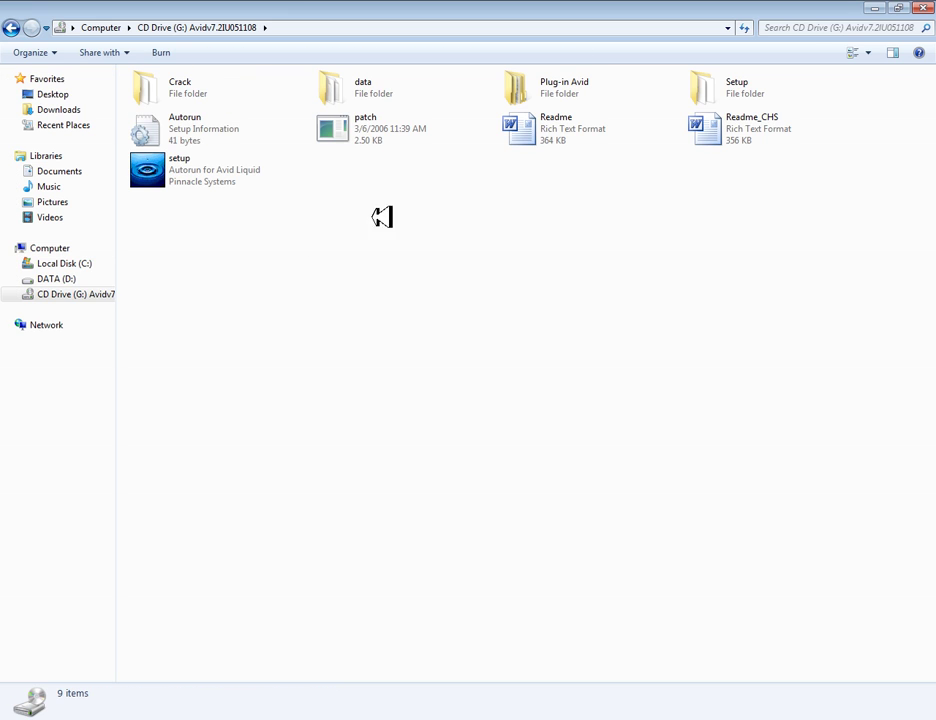
pyautogui.doubleClick(733, 84)
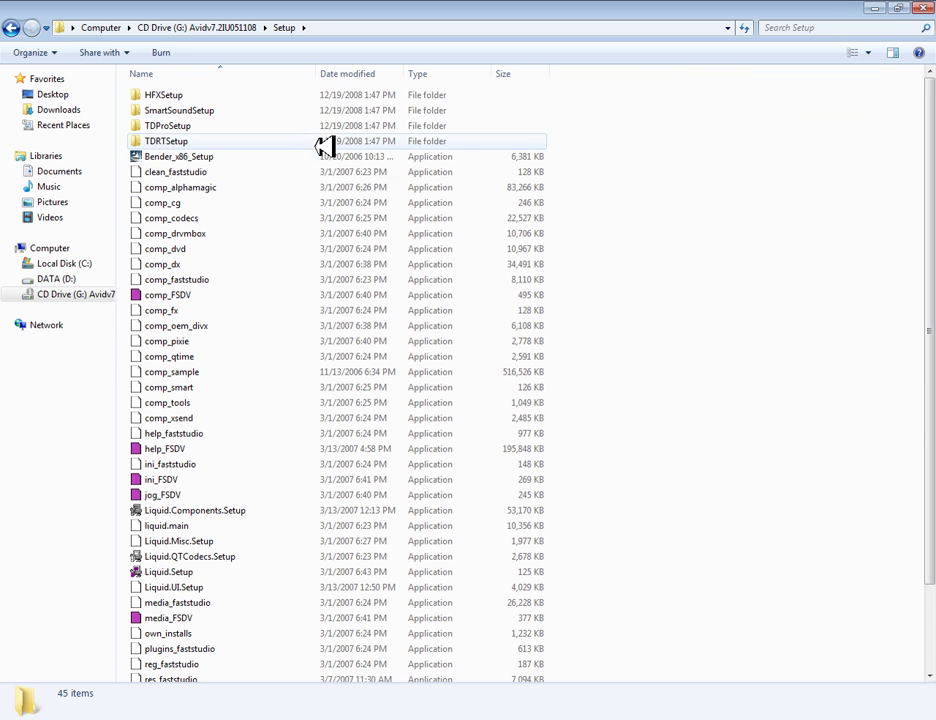
pyautogui.click(170, 127)
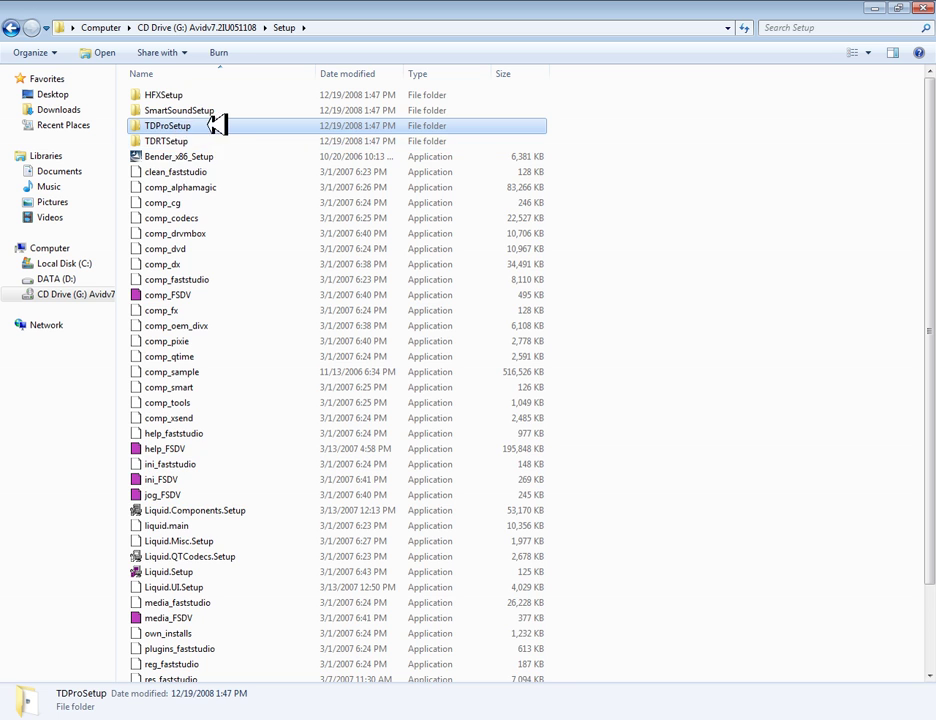
pyautogui.doubleClick(198, 127)
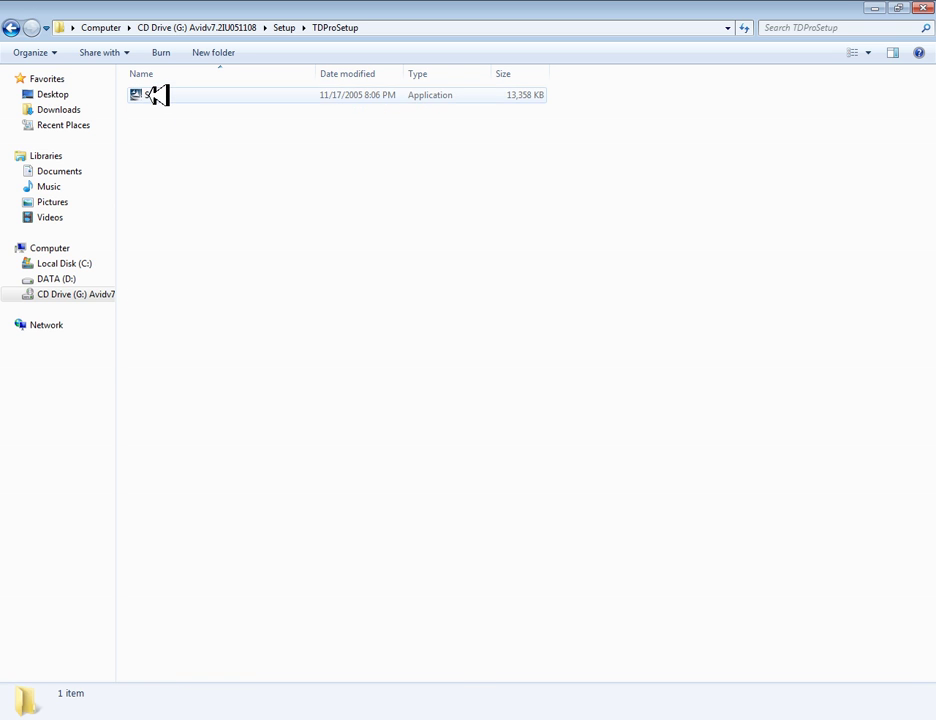
# Troubleshoot the compatibility of the Setup application in TDProSetup and try the recommended settings.
pyautogui.click(153, 94)
pyautogui.rightClick(153, 94)
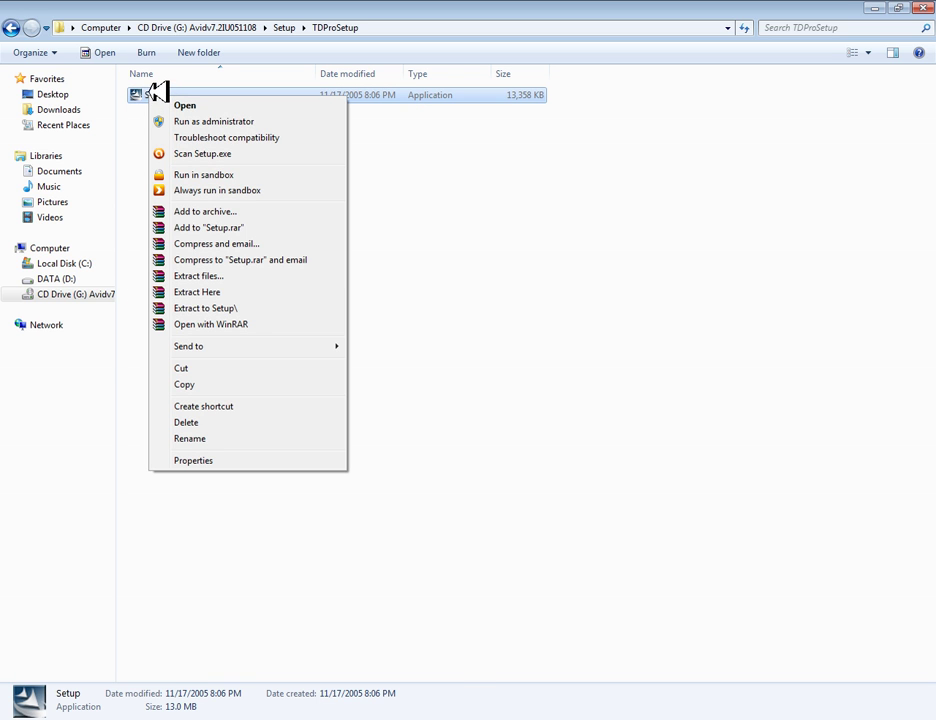
pyautogui.click(230, 138)
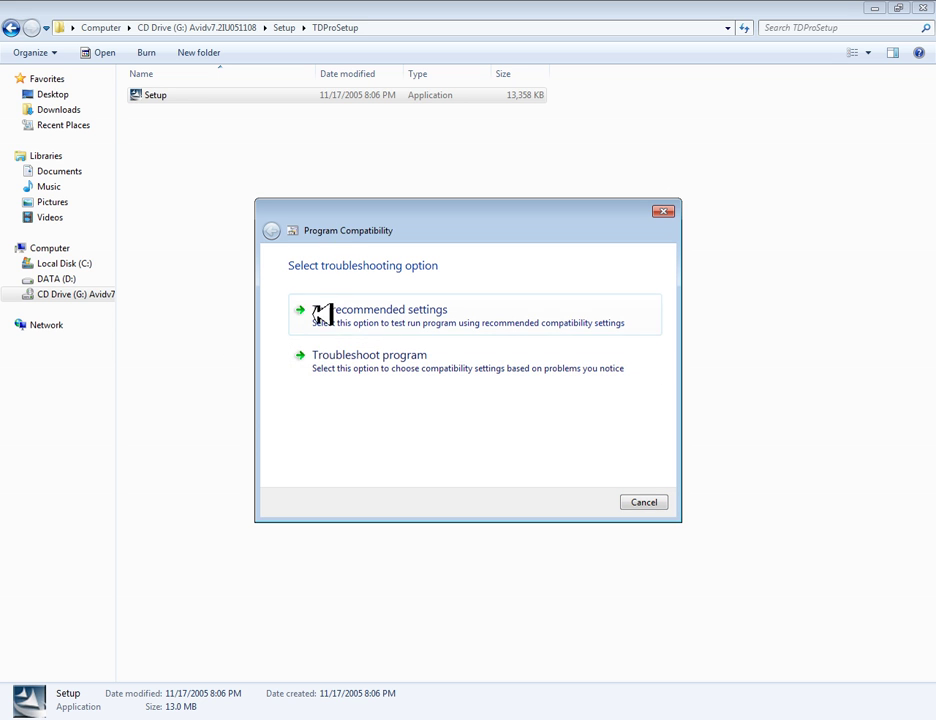
pyautogui.click(400, 313)
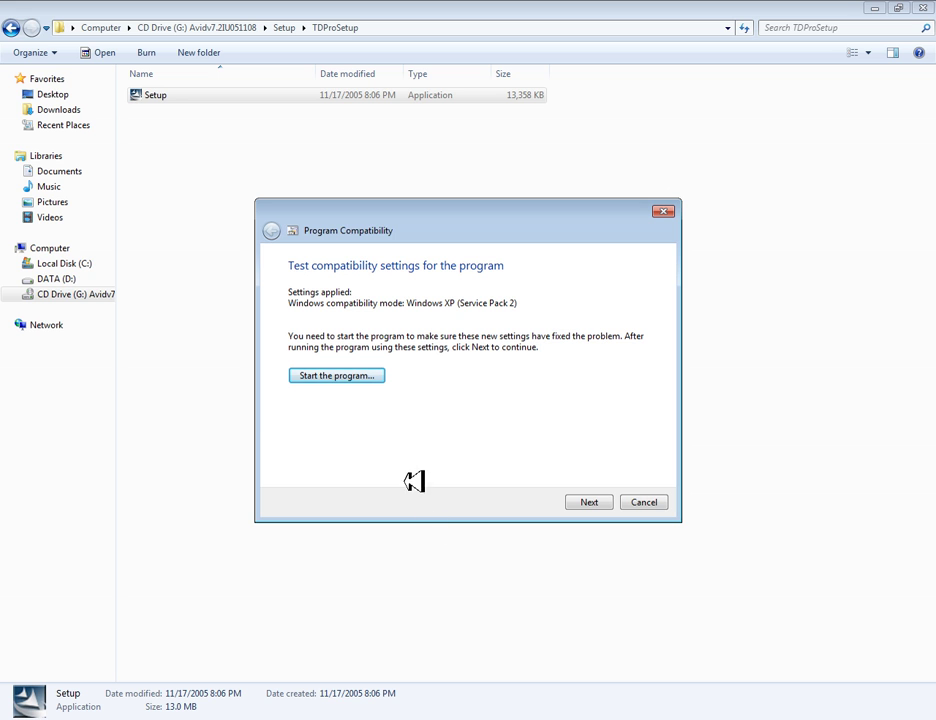
# Run the TitleDeko Pro setup with the preselected components and the destination folder C:\Program Files\Pinnacle\TitleDeko.
pyautogui.click(548, 494)
pyautogui.click(547, 494)
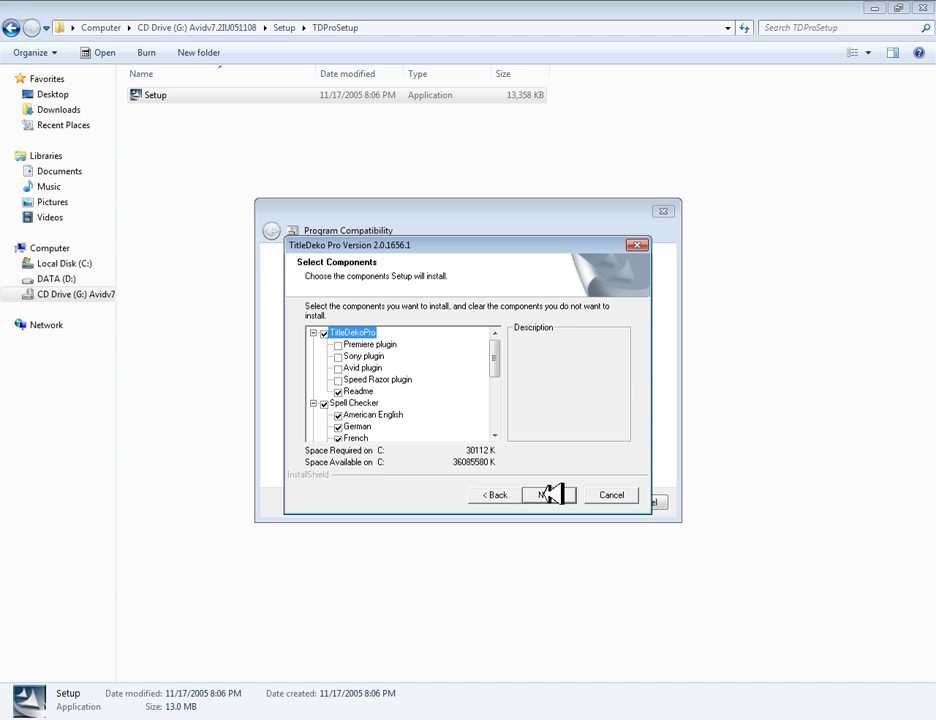
pyautogui.click(550, 494)
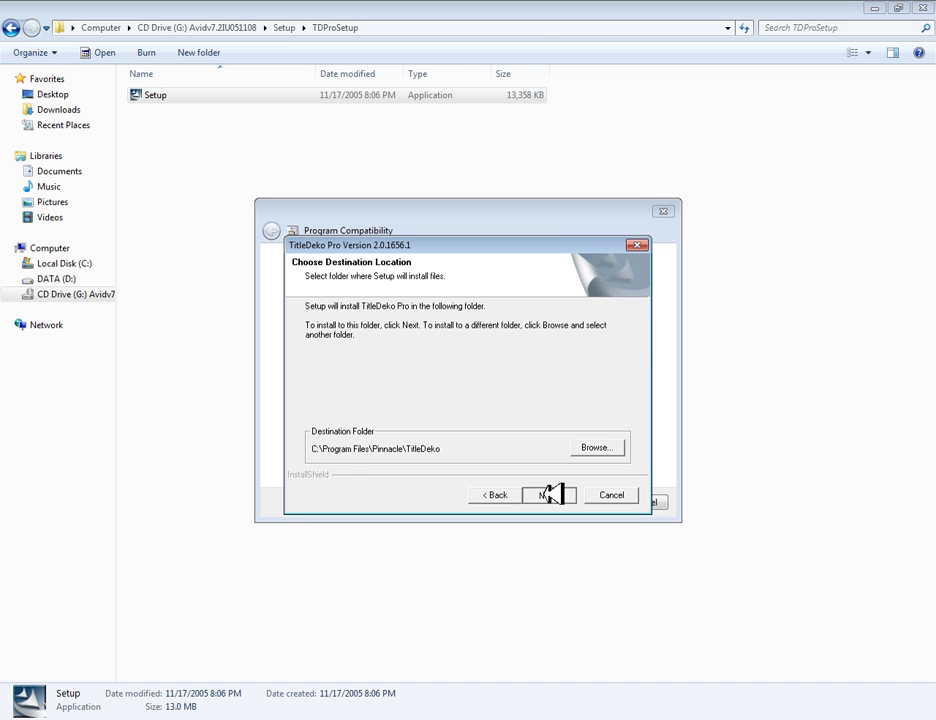
pyautogui.click(548, 494)
pyautogui.click(543, 553)
pyautogui.click(541, 553)
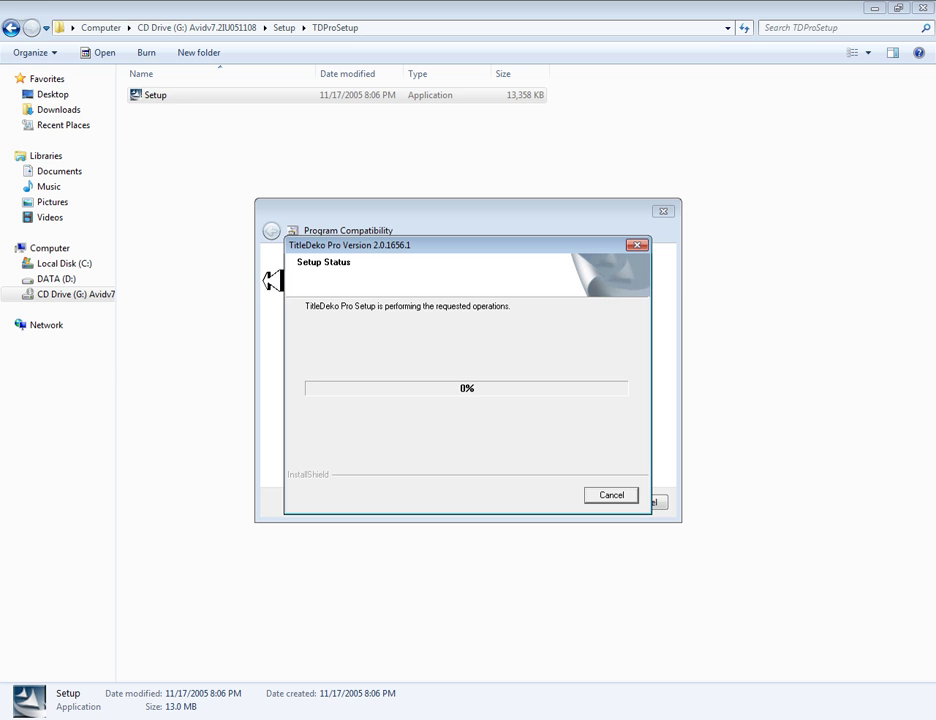
# Open the Crack folder at the root of CD drive G: and run the Keygen TitleDeko application.
pyautogui.click(16, 27)
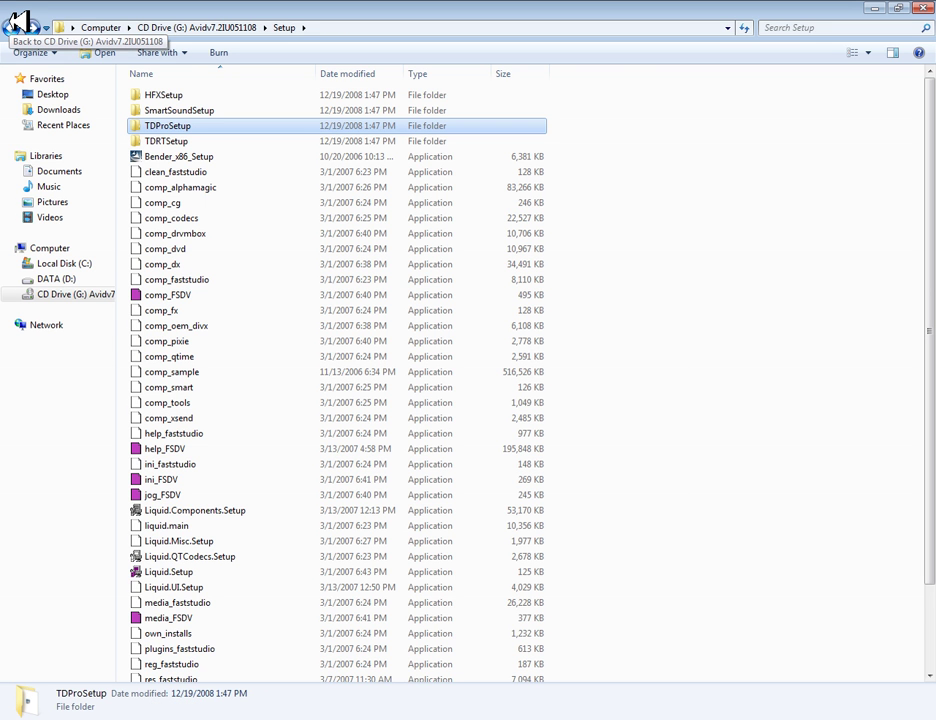
pyautogui.click(16, 27)
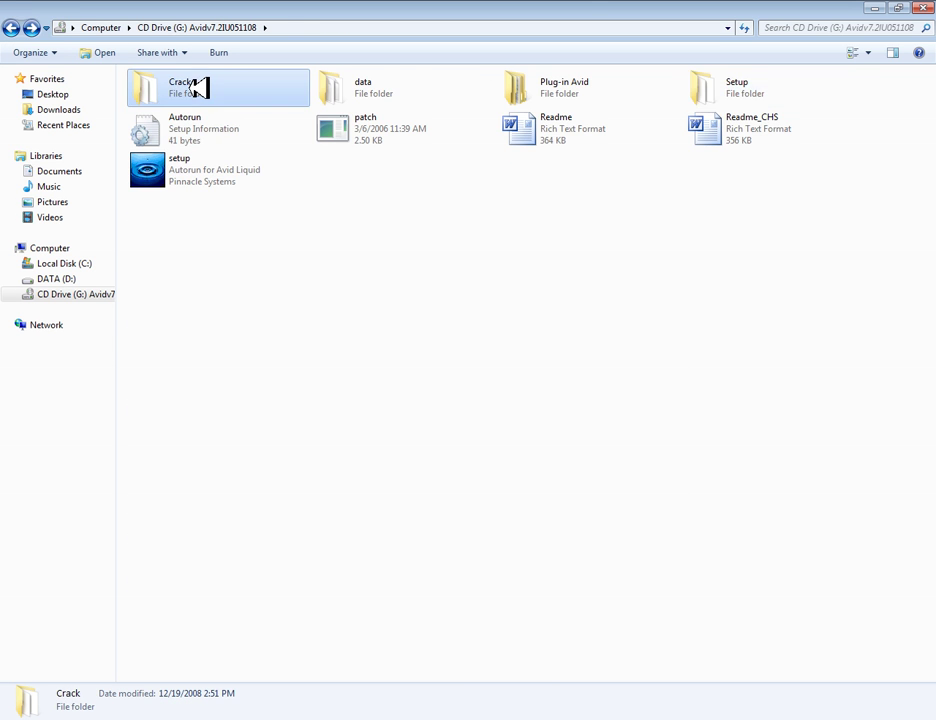
pyautogui.doubleClick(200, 88)
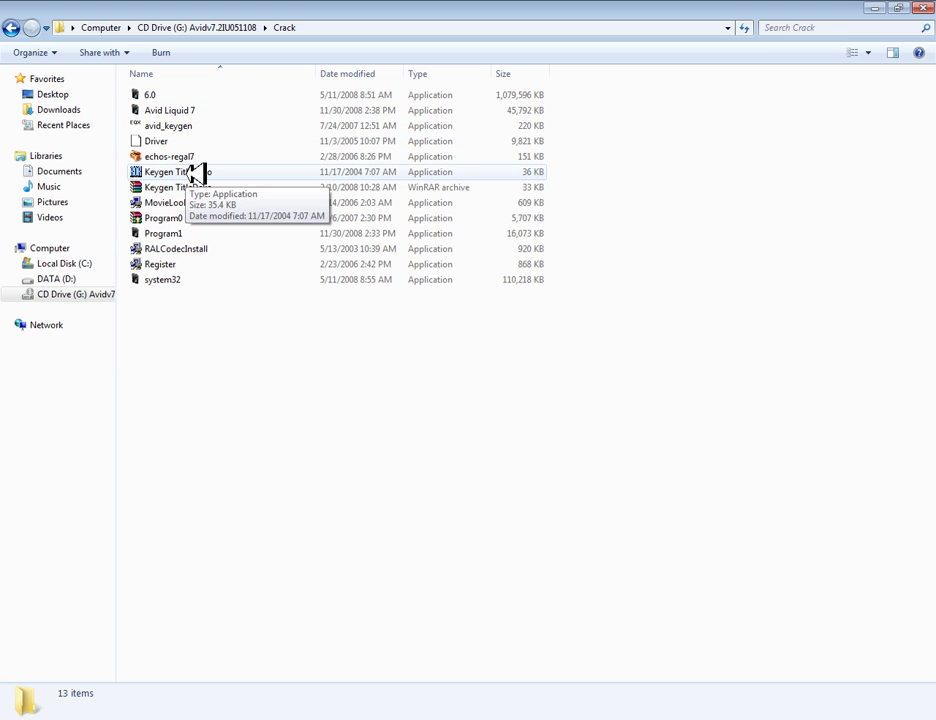
pyautogui.doubleClick(196, 172)
# Copy the install serial number from the Keygen TitleDeko window and submit it in the LicenseTool's serial number field.
pyautogui.moveTo(493, 352); pyautogui.dragTo(355, 353)
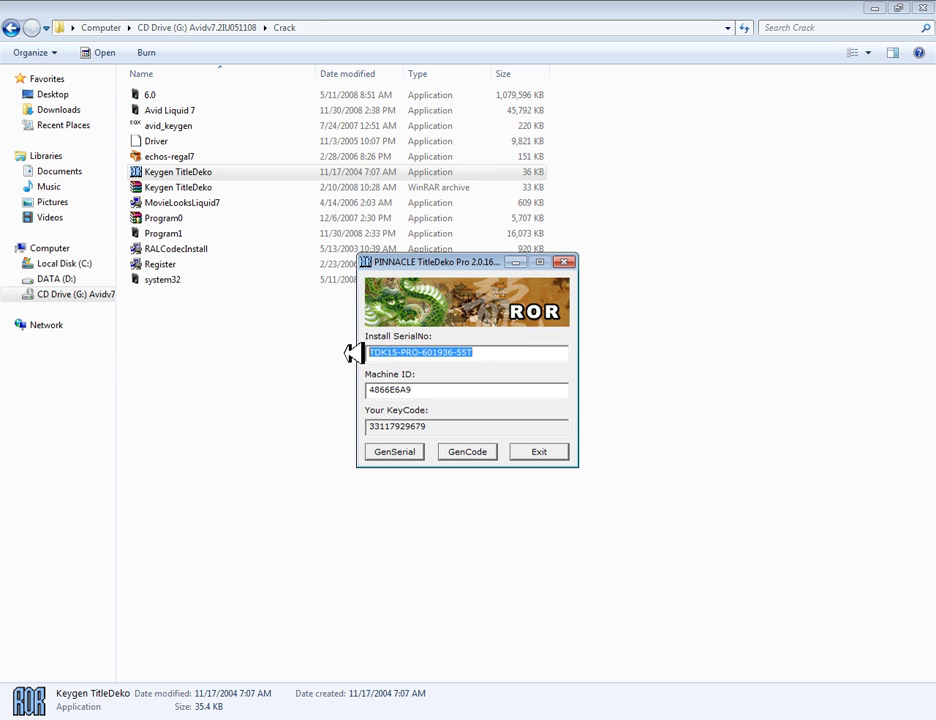
pyautogui.rightClick(420, 357)
pyautogui.click(450, 387)
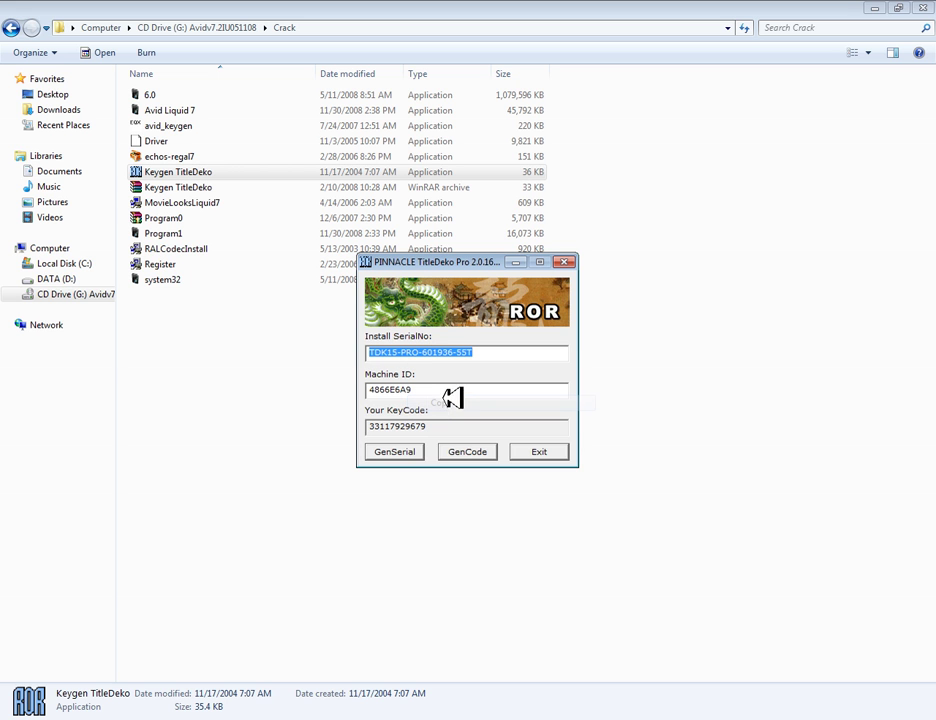
pyautogui.moveTo(447, 262); pyautogui.dragTo(148, 377)
pyautogui.moveTo(435, 251); pyautogui.dragTo(516, 325)
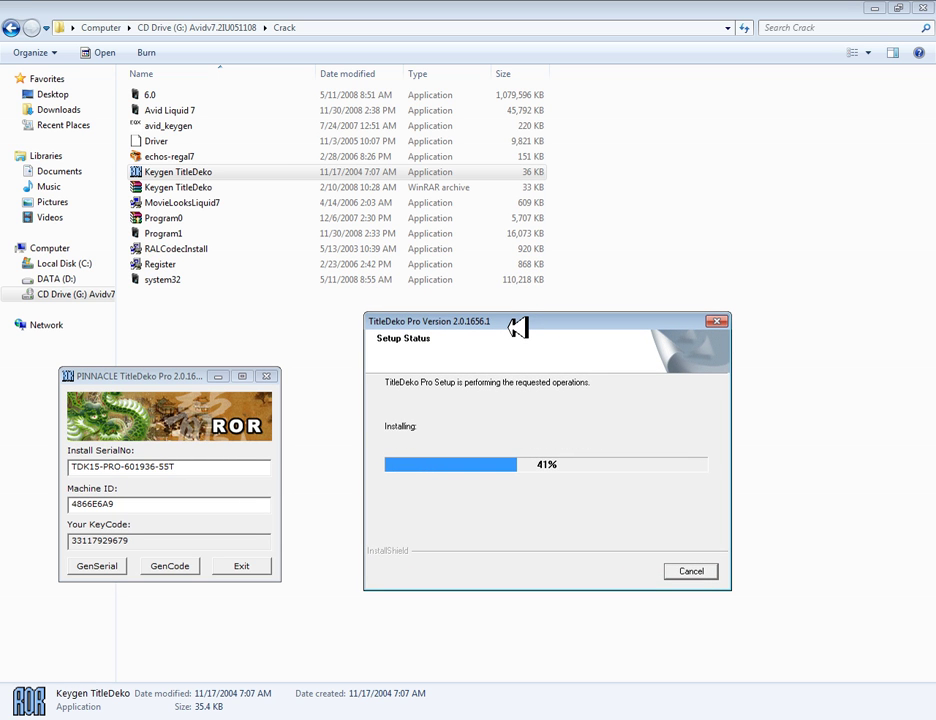
pyautogui.rightClick(410, 423)
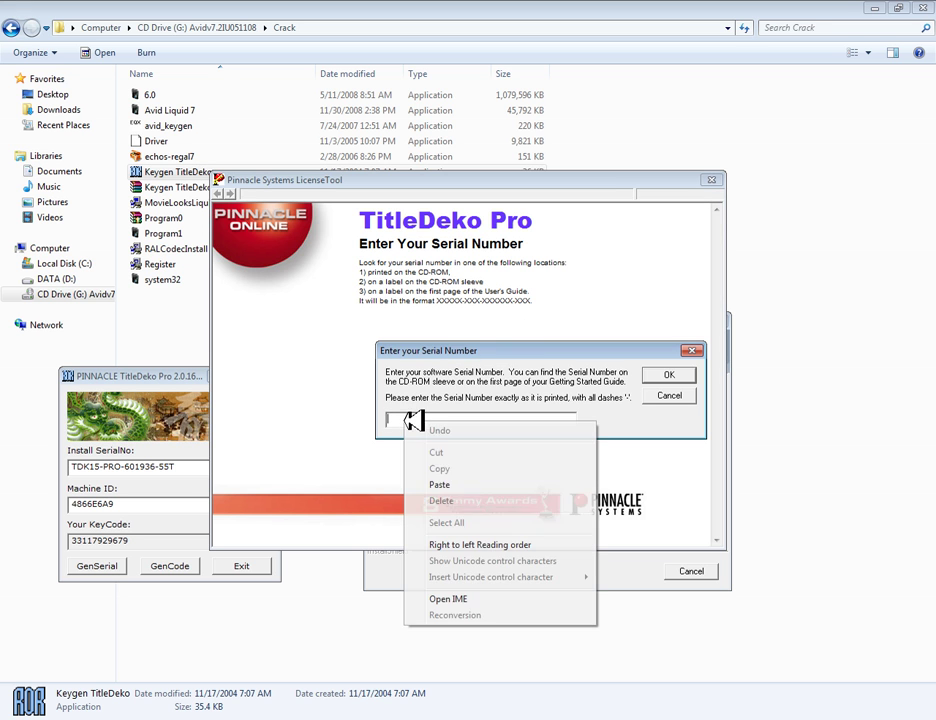
pyautogui.click(487, 539)
pyautogui.click(686, 375)
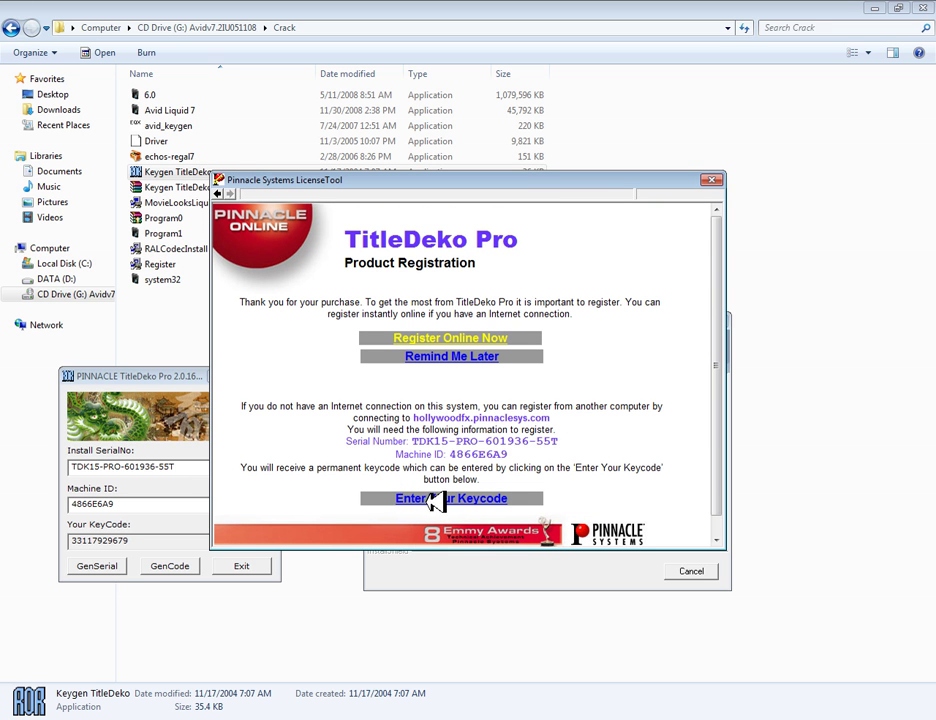
# Copy the keycode into the permanent keycode field for TitleDeko Pro, submit it and close the LicenseTool window.
pyautogui.click(465, 499)
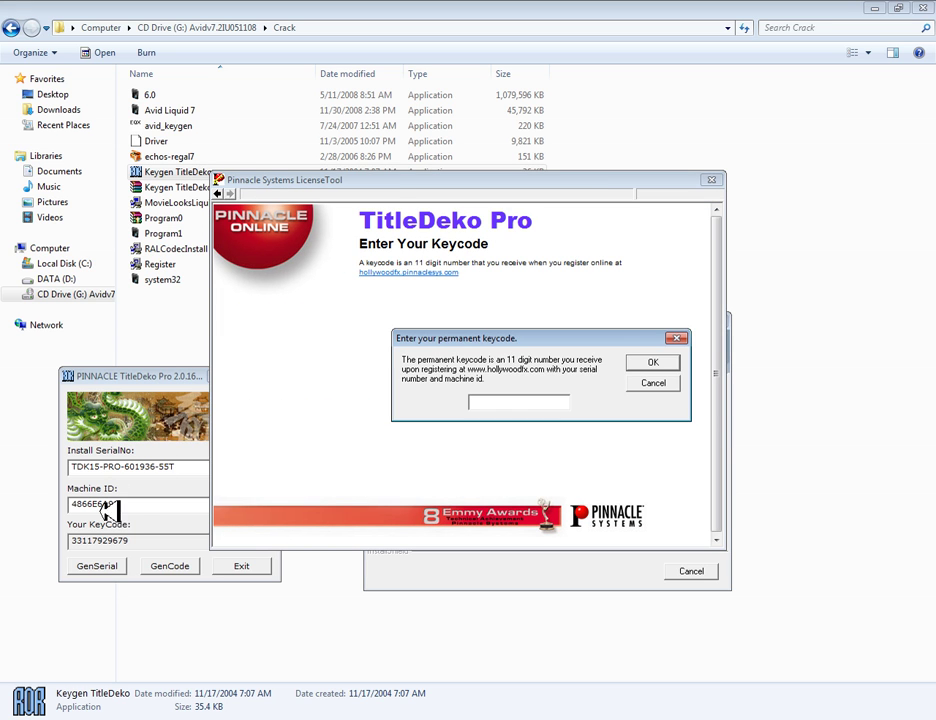
pyautogui.doubleClick(88, 539)
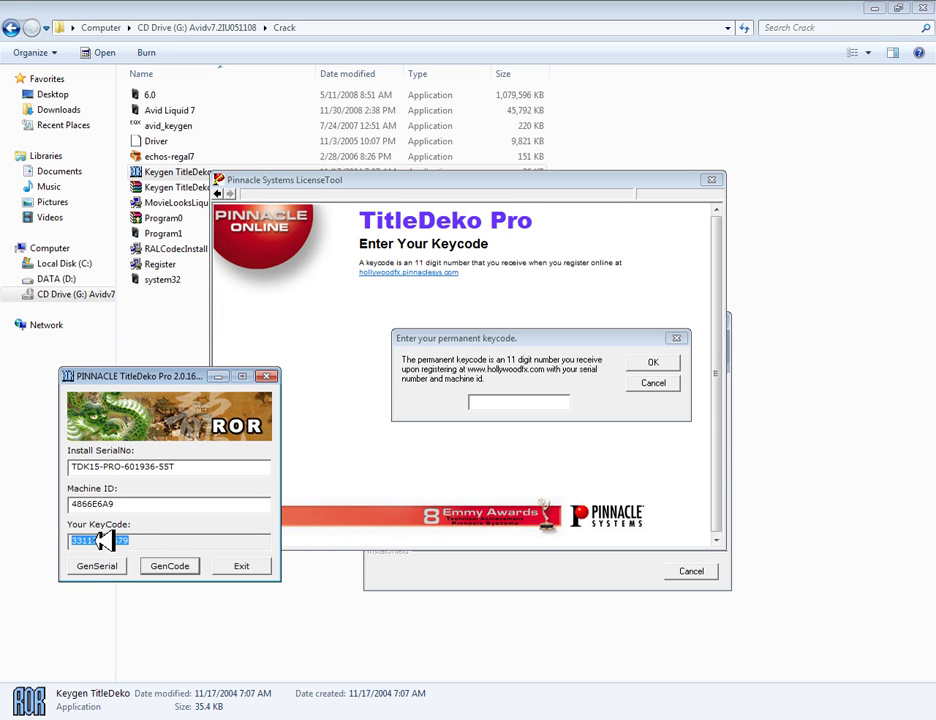
pyautogui.rightClick(103, 540)
pyautogui.click(86, 582)
pyautogui.click(490, 400)
pyautogui.rightClick(485, 403)
pyautogui.click(516, 468)
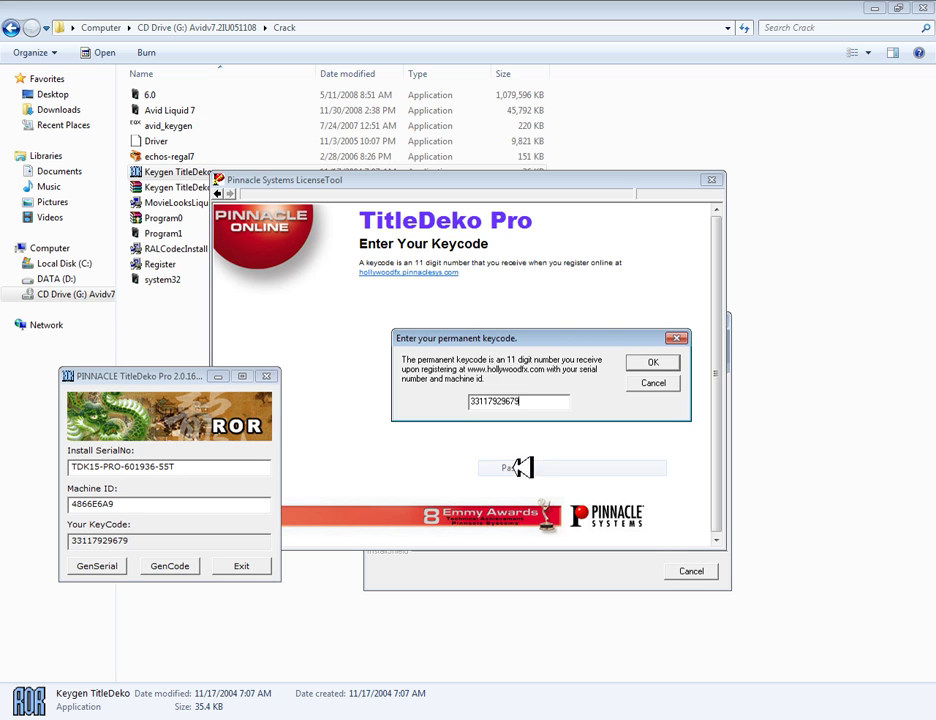
pyautogui.click(652, 361)
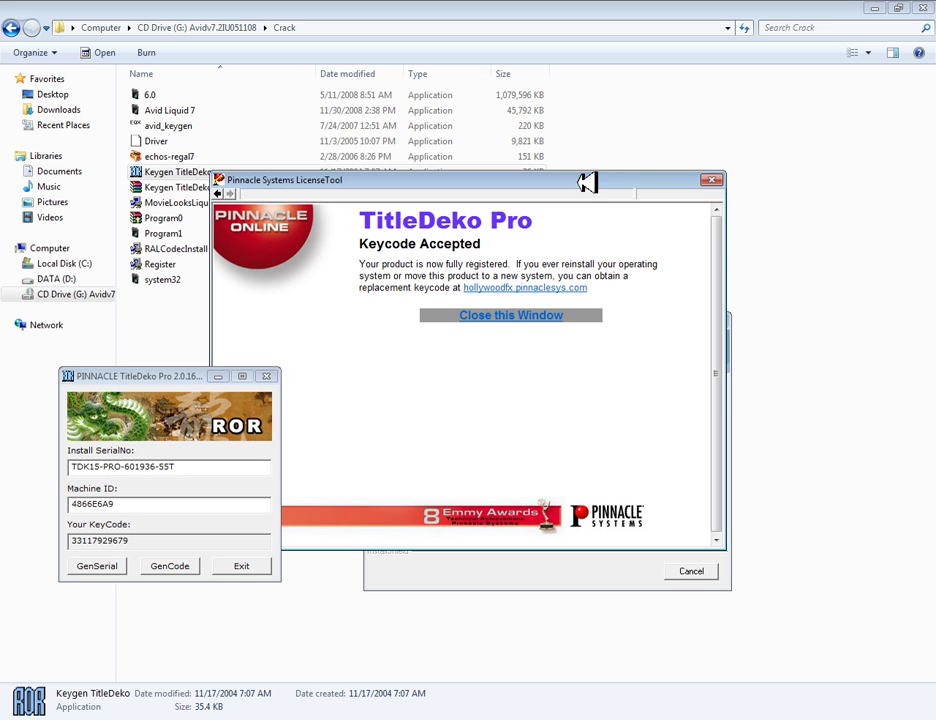
pyautogui.click(490, 316)
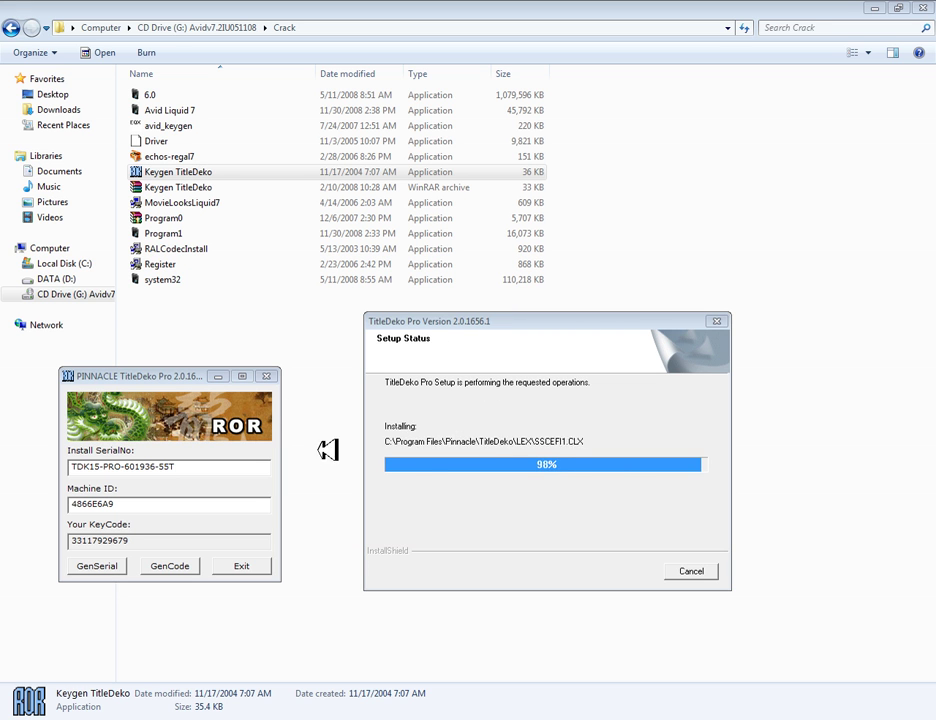
# Close the keygen, finish the TitleDeko Pro setup and cancel the Program Compatibility wizard behind the minimized folder window.
pyautogui.click(266, 376)
pyautogui.click(538, 493)
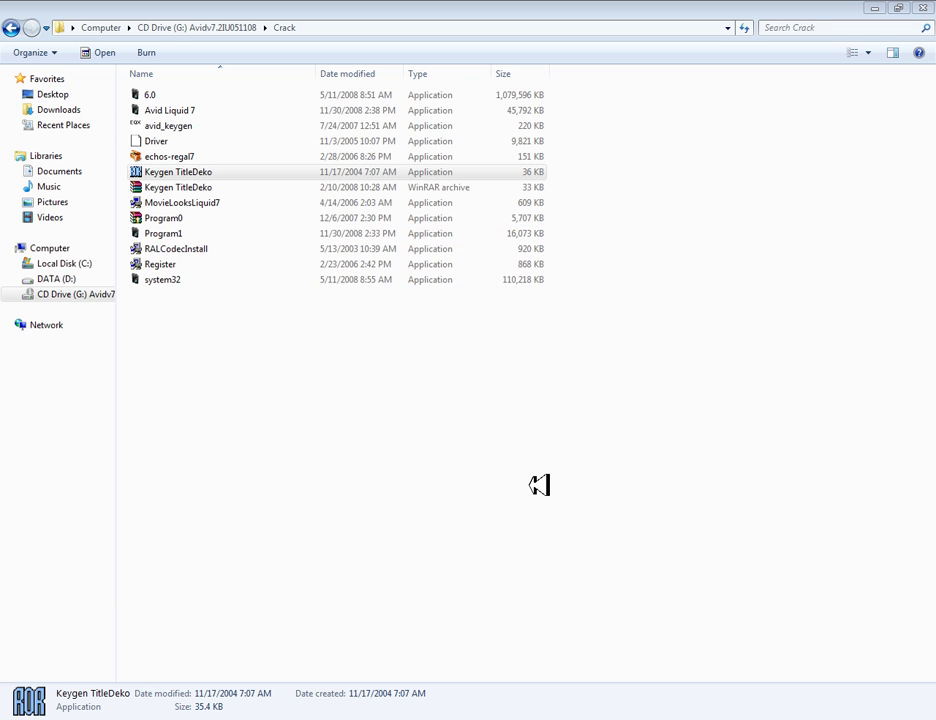
pyautogui.click(872, 7)
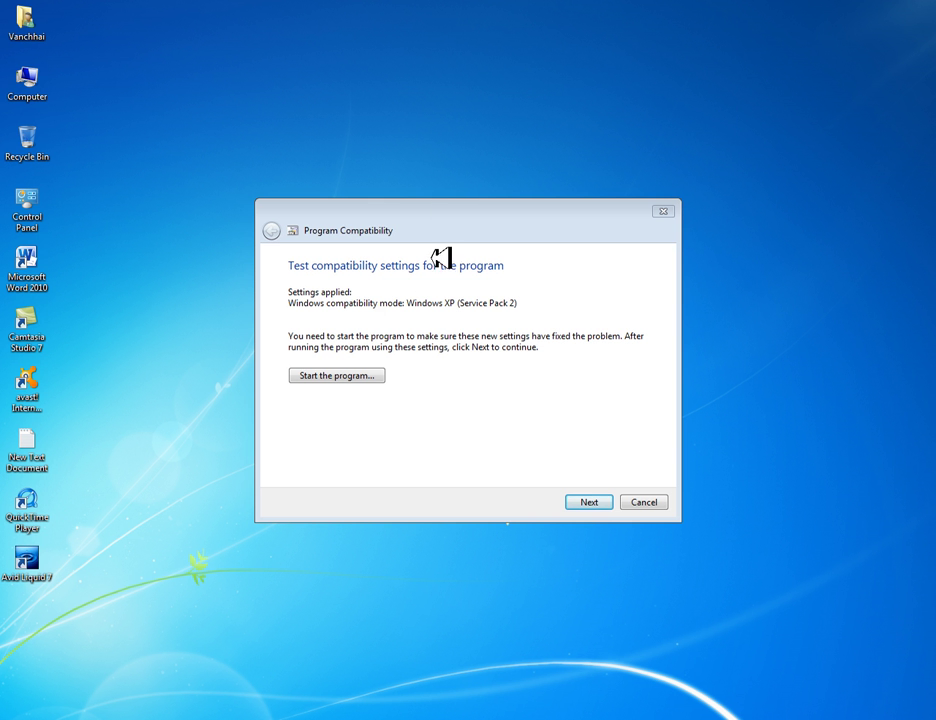
pyautogui.click(644, 502)
# Refresh the desktop, start Avid Liquid 7 and open a title in TitleDeko Pro through CG Titler.
pyautogui.rightClick(336, 341)
pyautogui.click(369, 380)
pyautogui.doubleClick(27, 552)
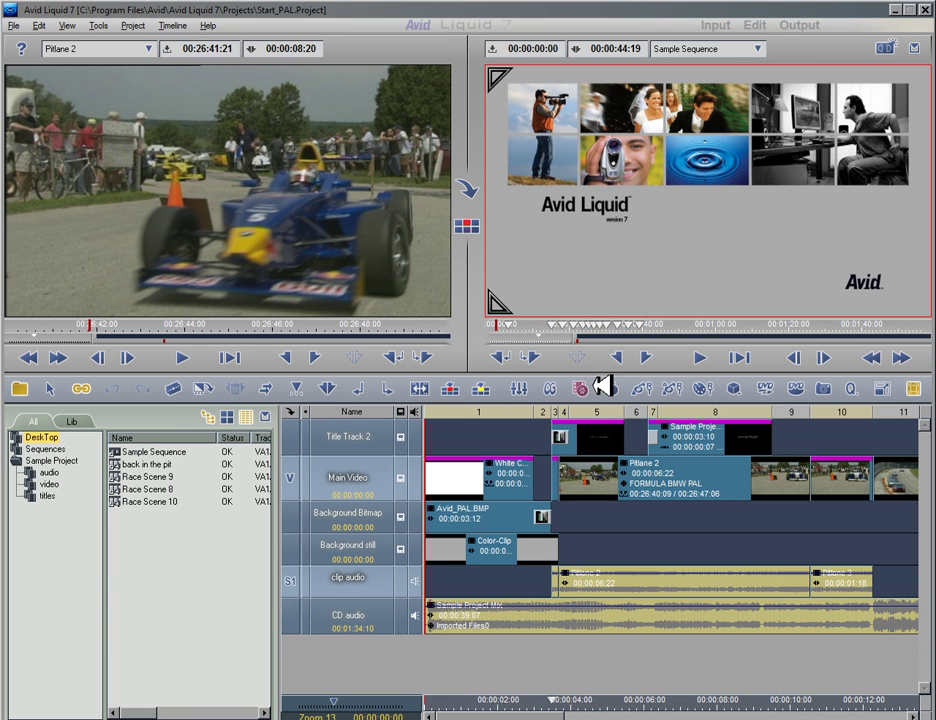
pyautogui.click(552, 389)
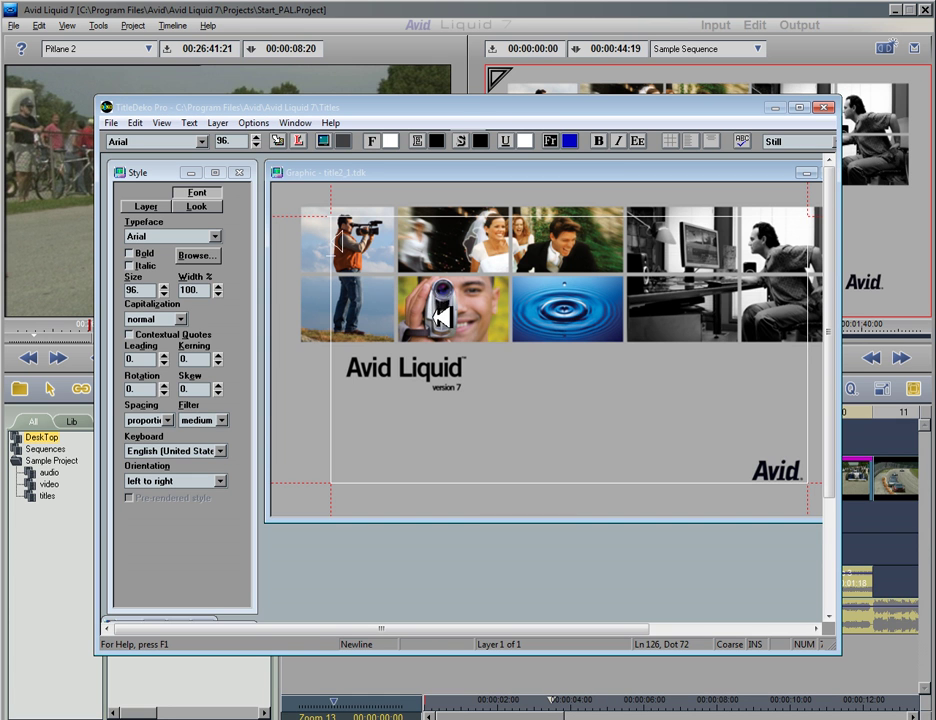
# Set the title's typeface to Limon R1.
pyautogui.click(216, 237)
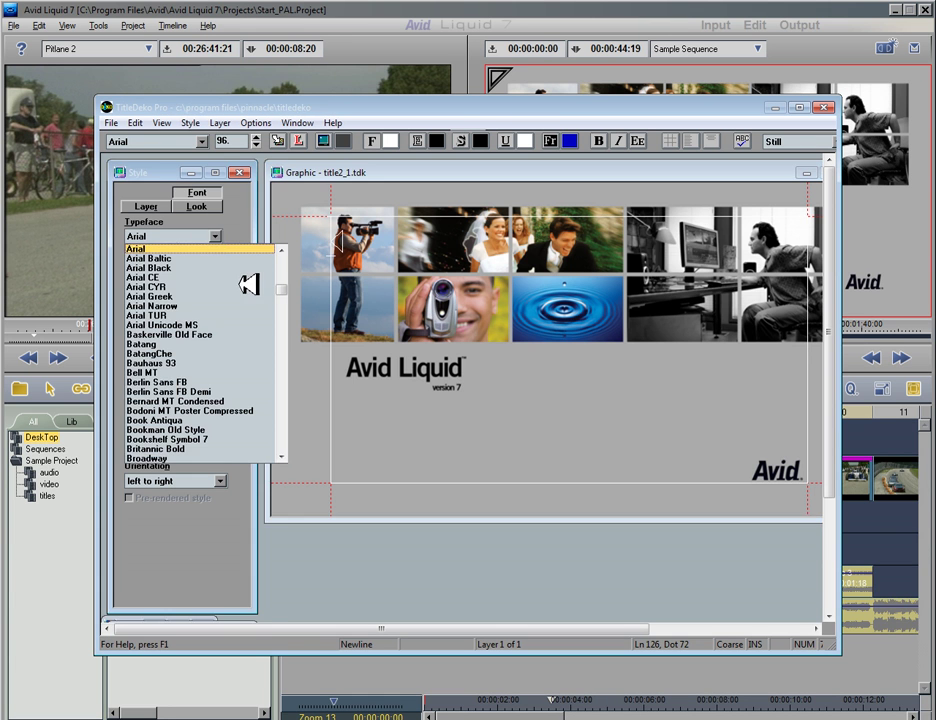
pyautogui.moveTo(285, 284); pyautogui.dragTo(286, 378)
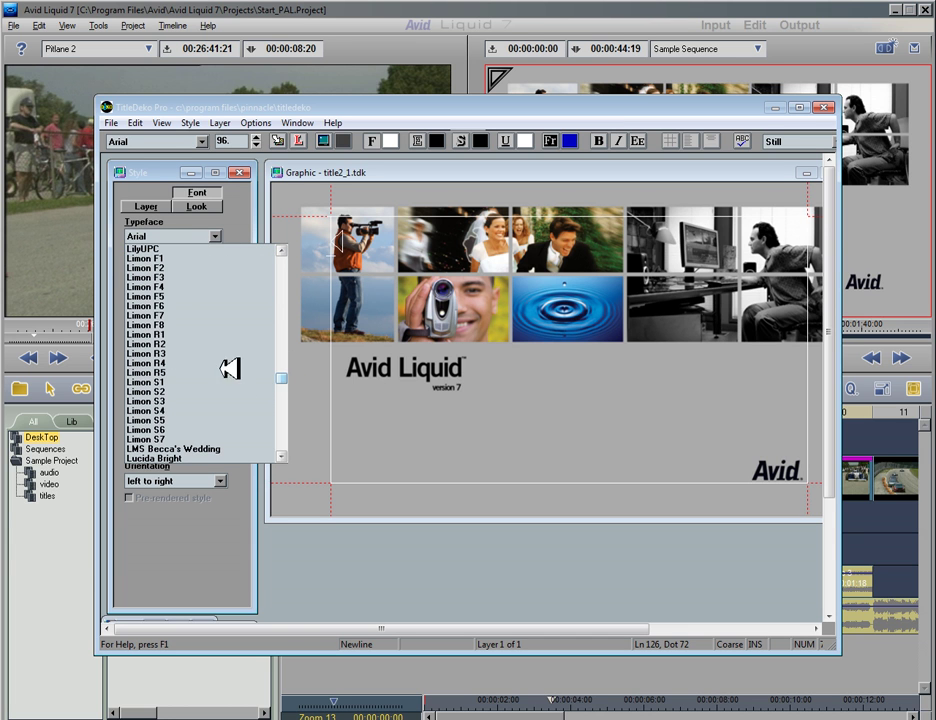
pyautogui.click(172, 334)
# Apply a white look with a blue shadow from the Look Browser to the title text.
pyautogui.click(303, 140)
pyautogui.click(426, 352)
pyautogui.scroll(-5, 370, 440)
pyautogui.scroll(-12, 388, 407)
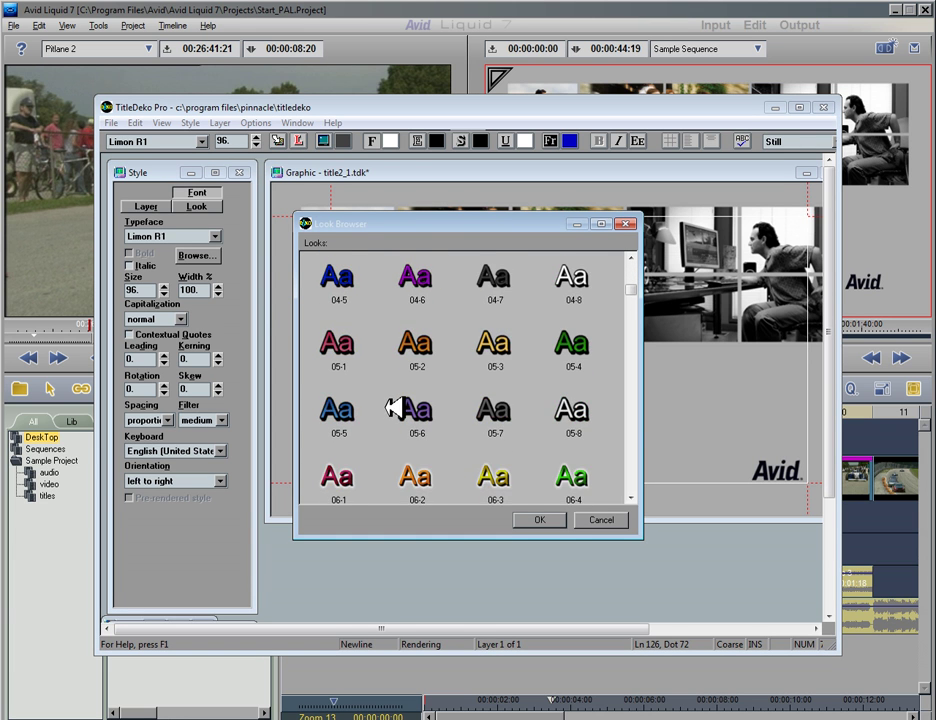
pyautogui.scroll(-6, 380, 407)
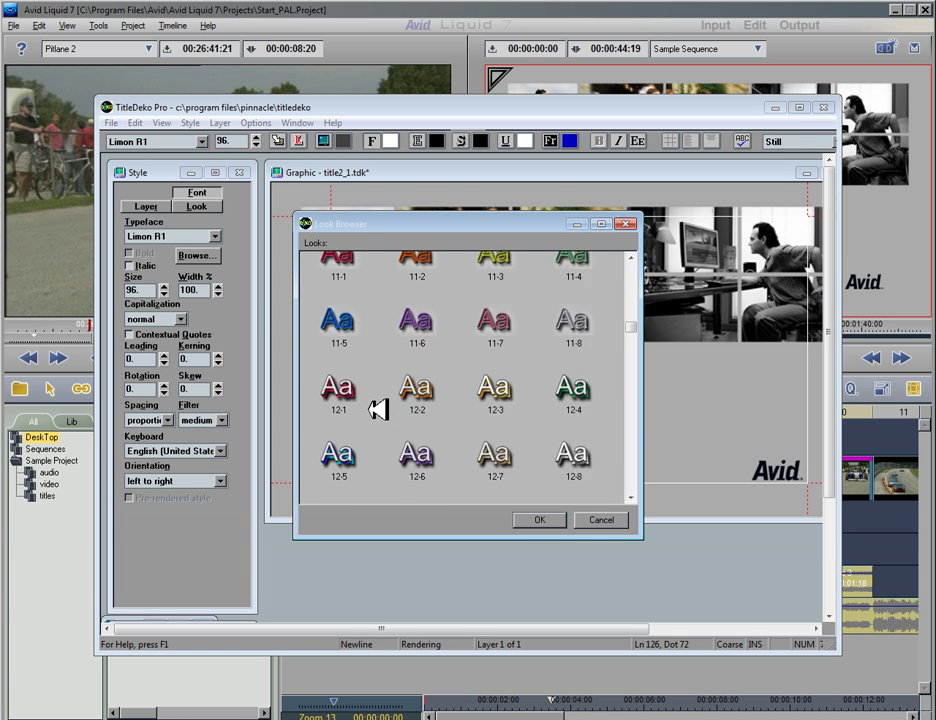
pyautogui.click(350, 364)
pyautogui.click(529, 518)
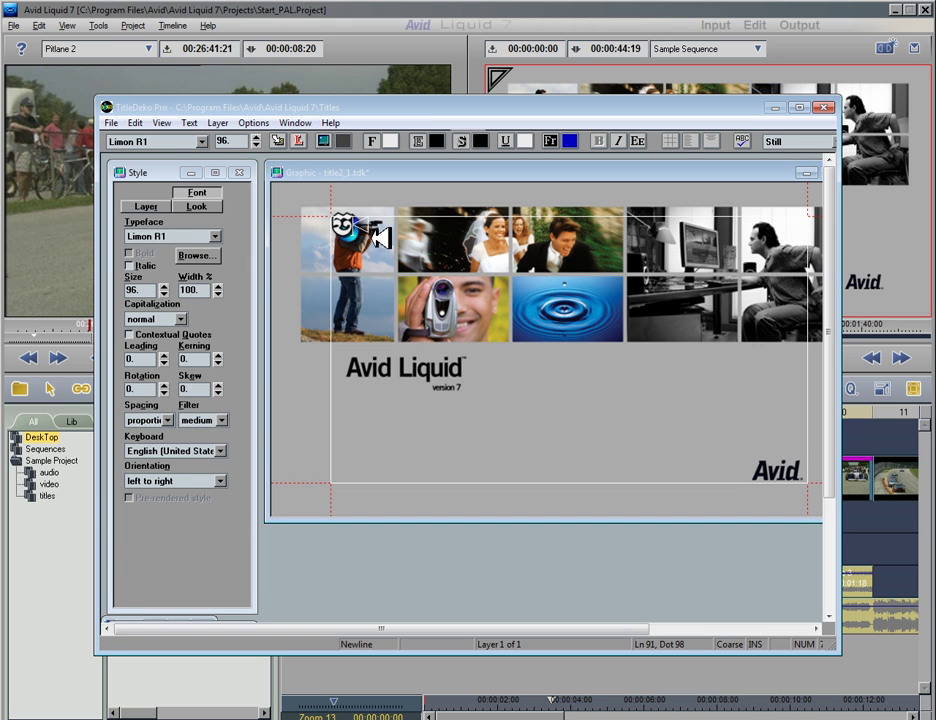
# Enter the Khmer title text "ចប់ដោយបរិបូរណ៍" and place it centred below the Avid Liquid logo.
pyautogui.write('apSayb')
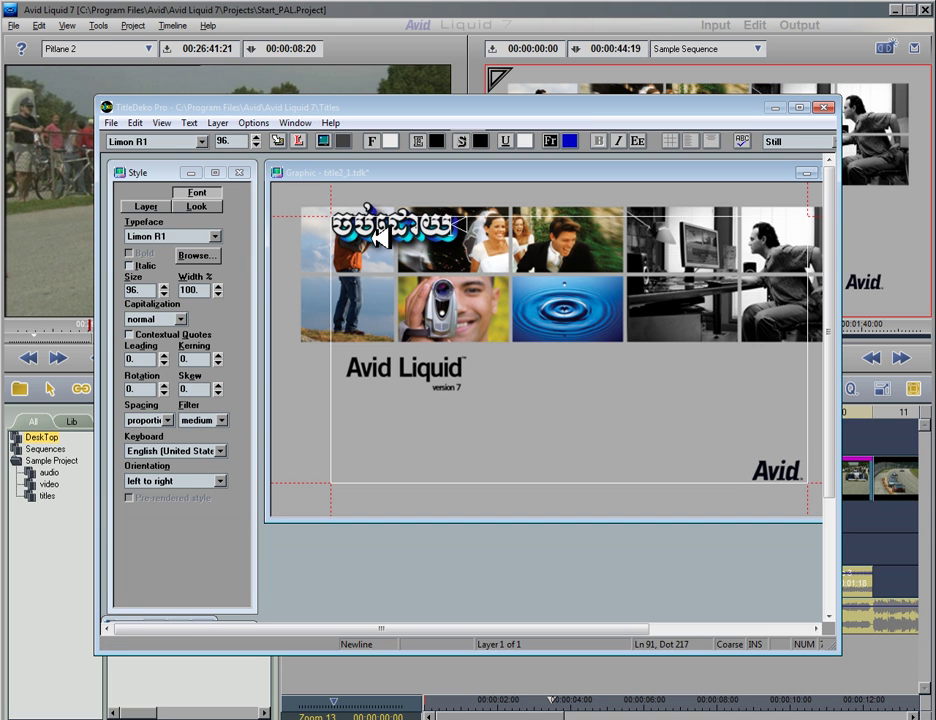
pyautogui.write('ab')
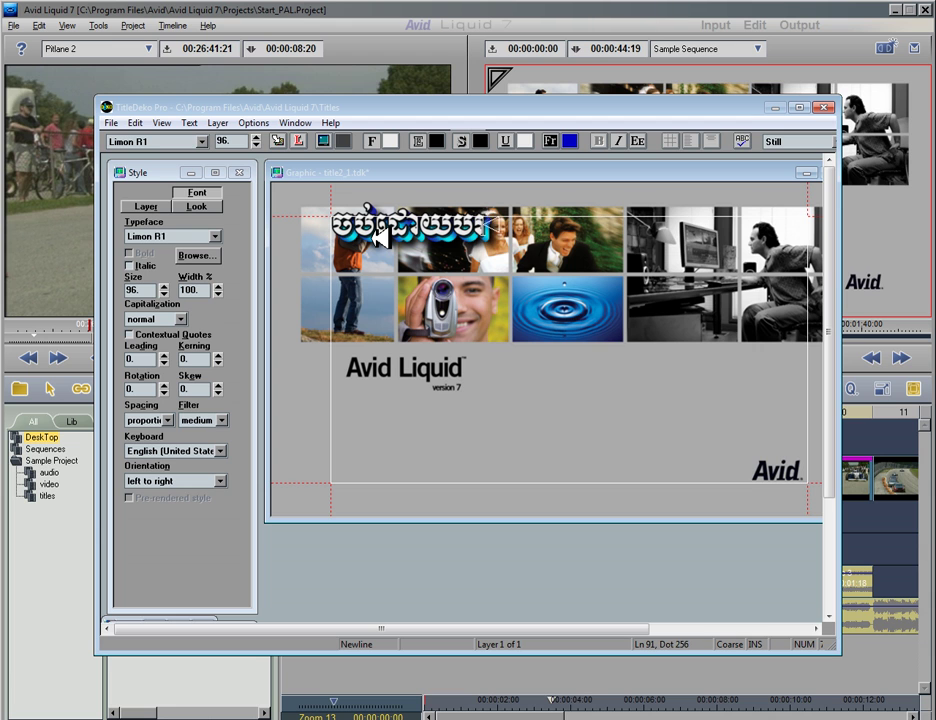
pyautogui.write('rN')
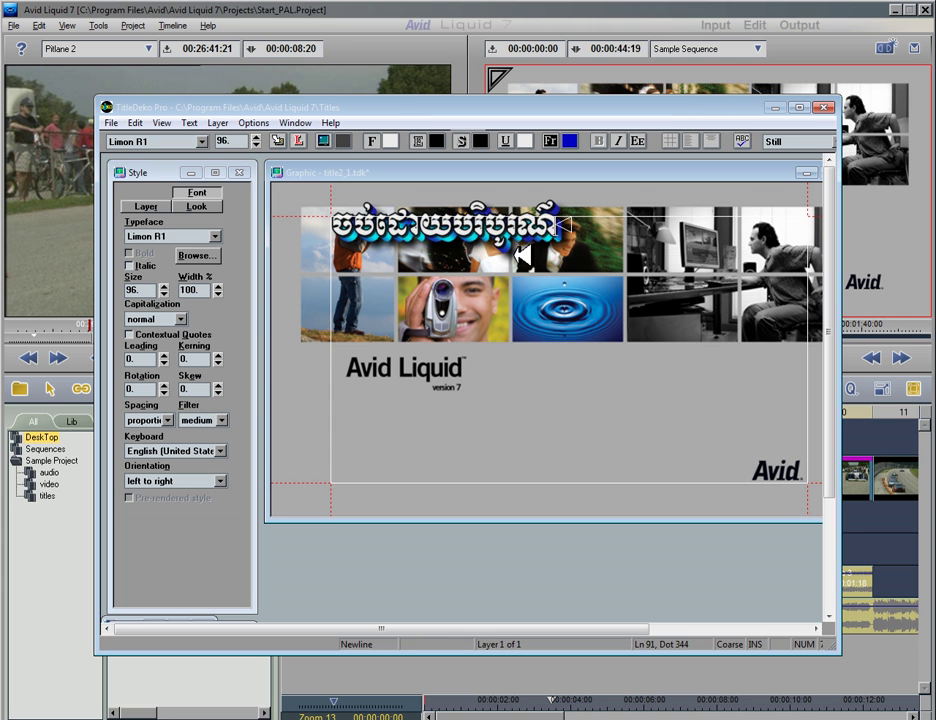
pyautogui.click(533, 435)
pyautogui.hotkey('ctrl', 'v')
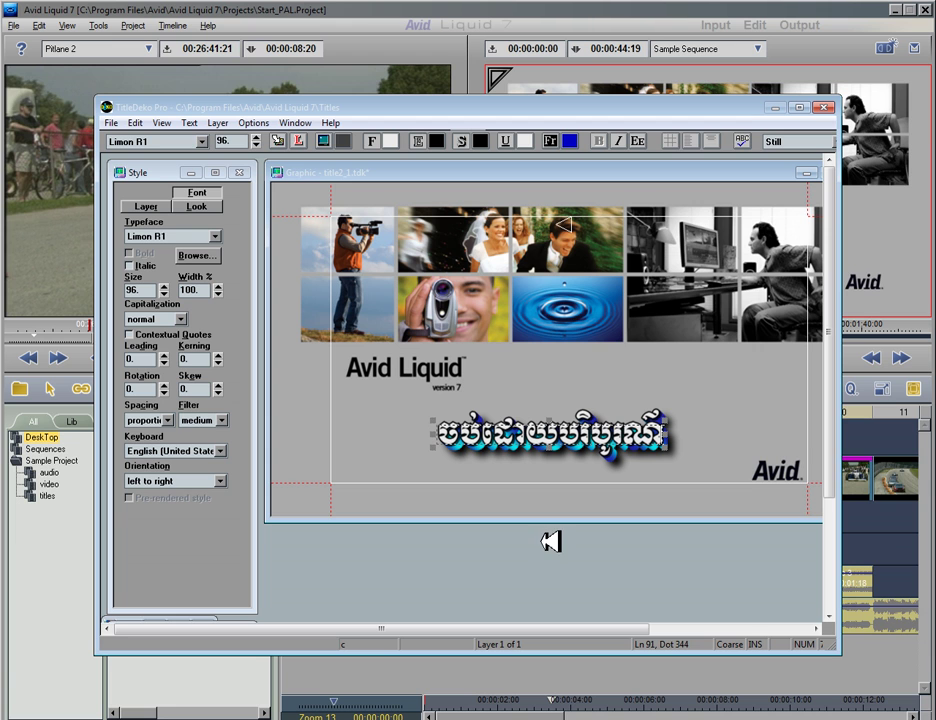
pyautogui.click(553, 405)
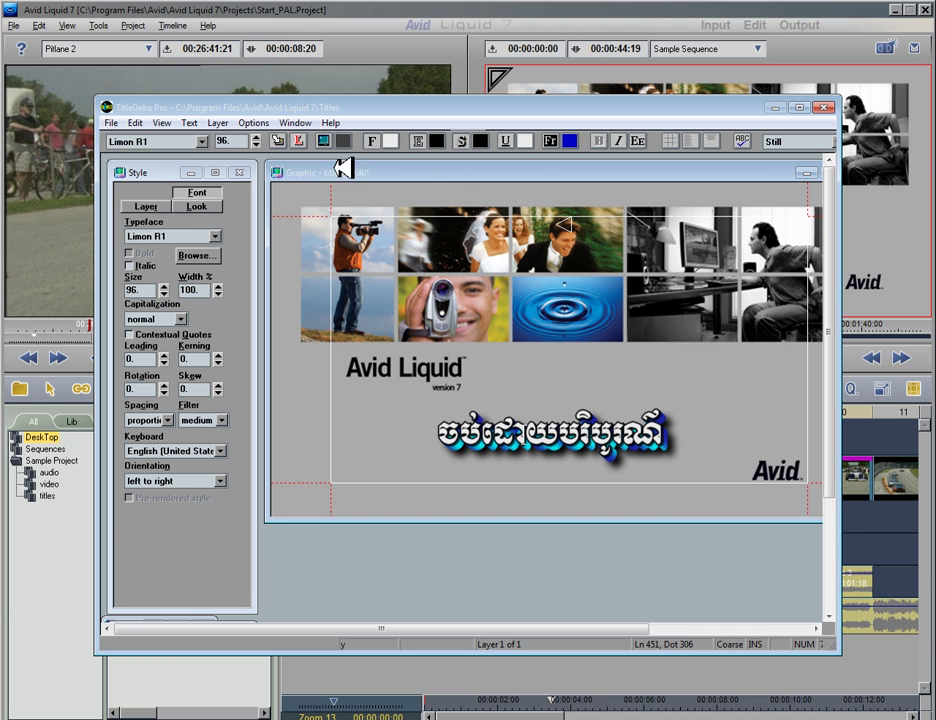
# Close TitleDeko Pro and quit Avid Liquid 7.
pyautogui.click(824, 106)
pyautogui.click(479, 418)
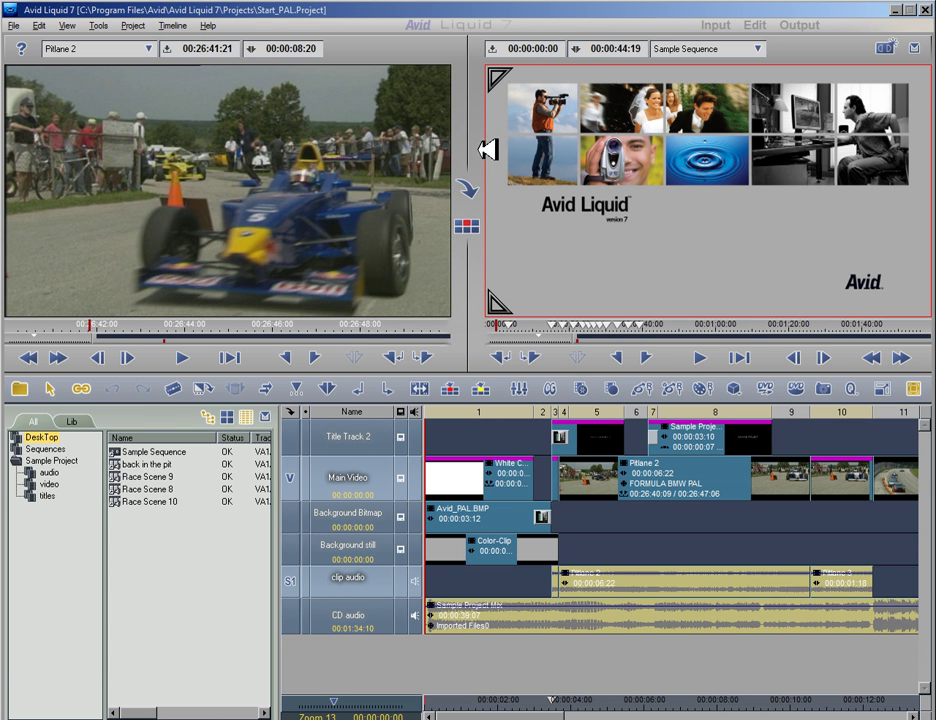
pyautogui.click(929, 8)
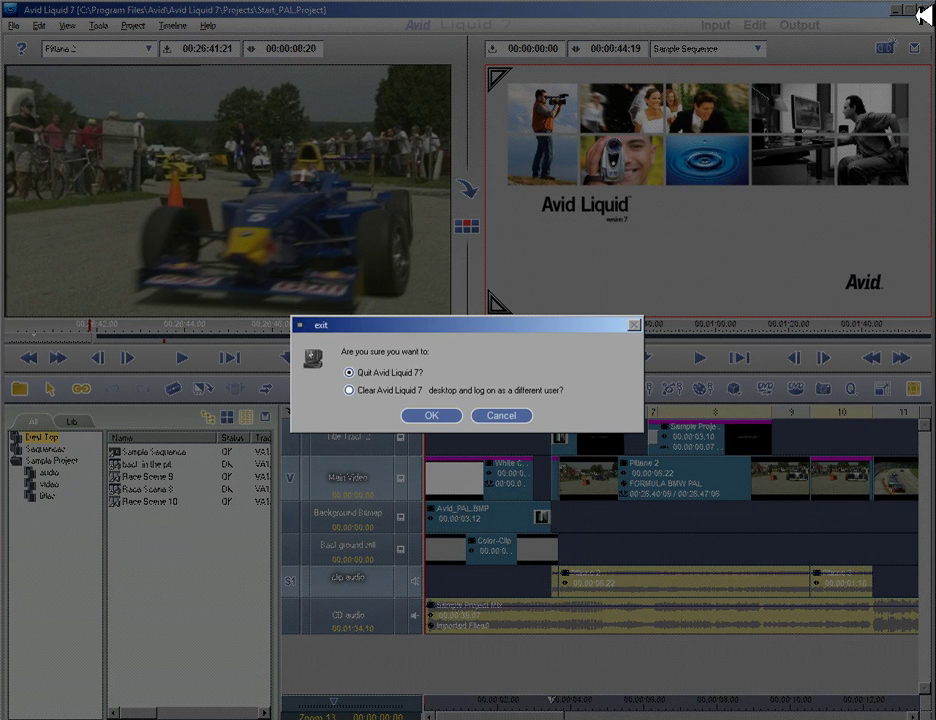
pyautogui.click(412, 416)
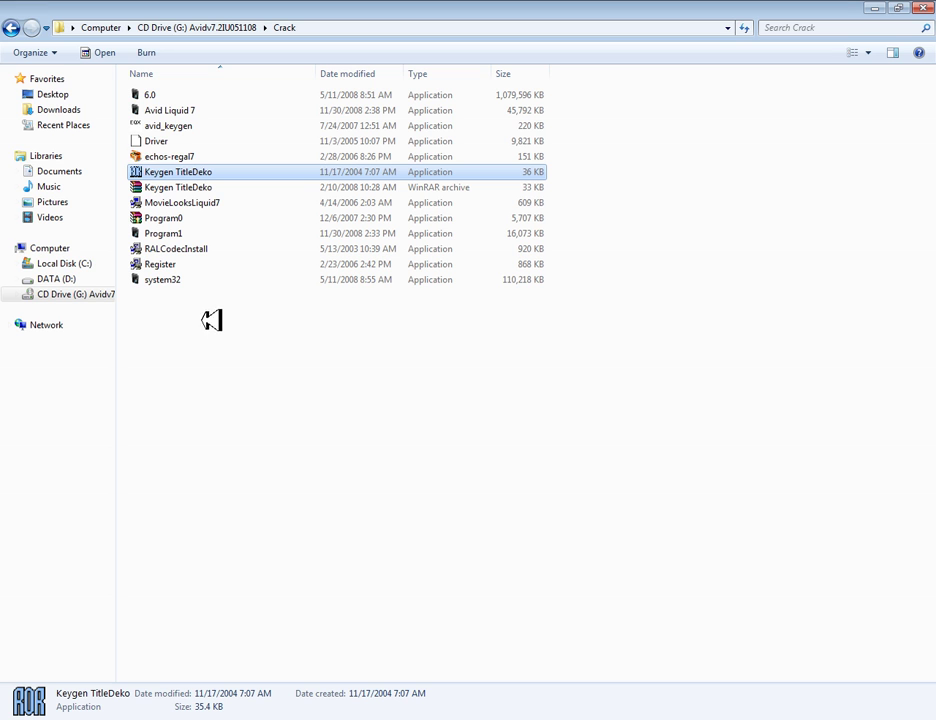
# Select echos-regal7 in the Crack folder, restore that window and move it aside, and start Avid Liquid 7 again.
pyautogui.click(180, 156)
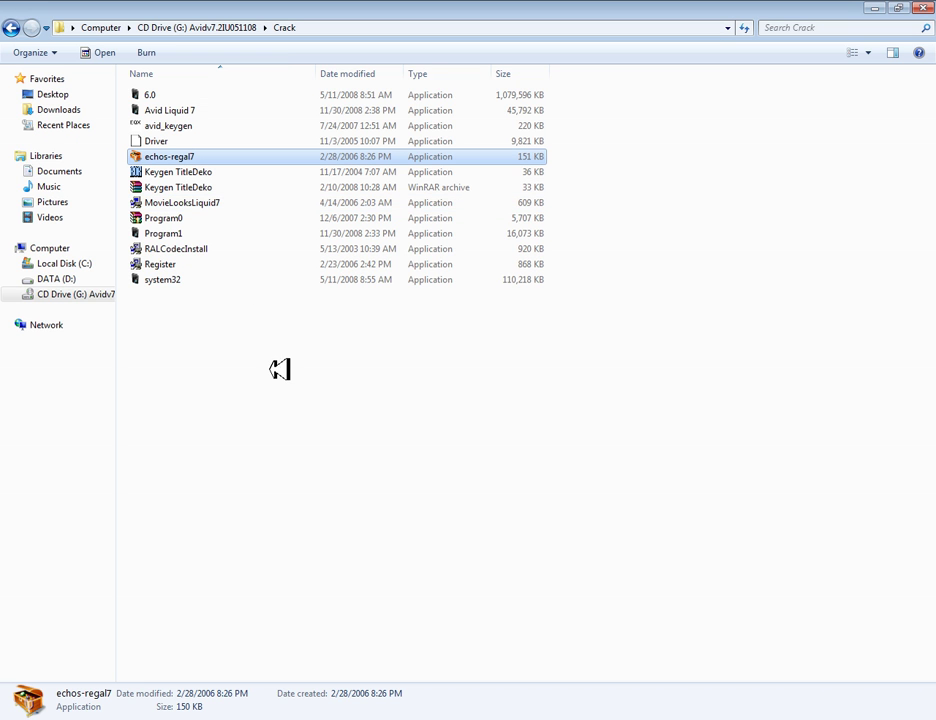
pyautogui.click(898, 7)
pyautogui.moveTo(340, 10); pyautogui.dragTo(749, 194)
pyautogui.doubleClick(28, 556)
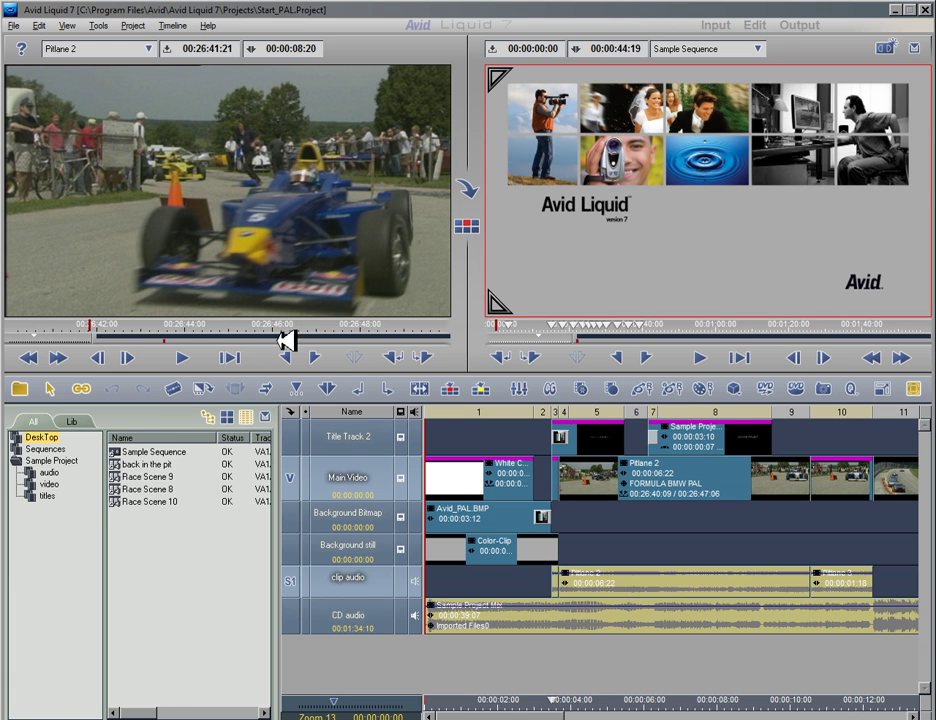
# Show the effects library in the project browser and switch the layout to Project + Sequence Editor + Timeline.
pyautogui.click(71, 421)
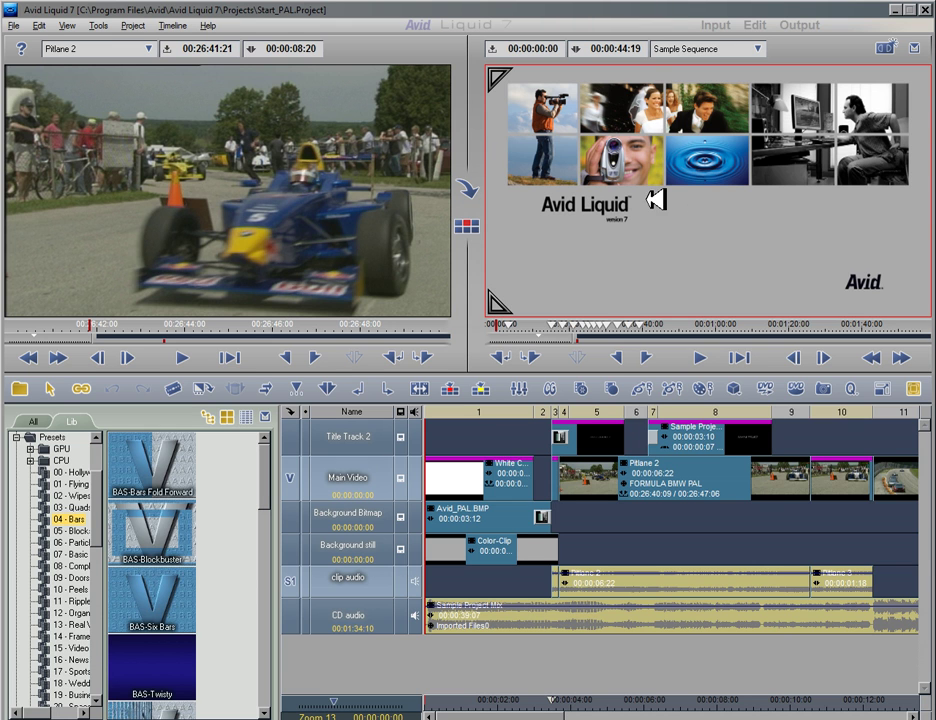
pyautogui.click(67, 25)
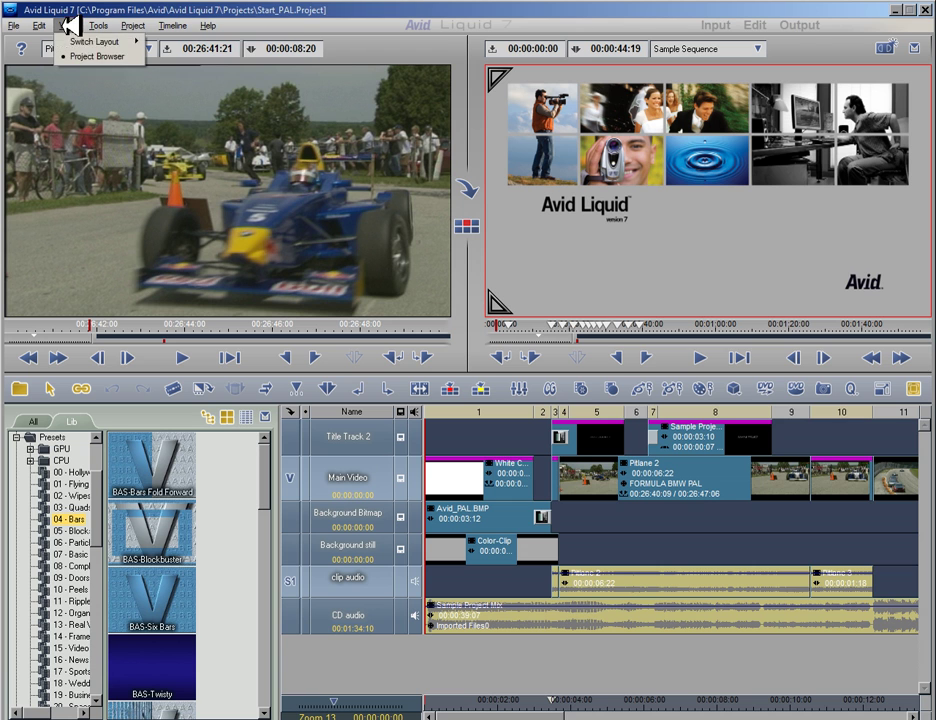
pyautogui.moveTo(94, 40)
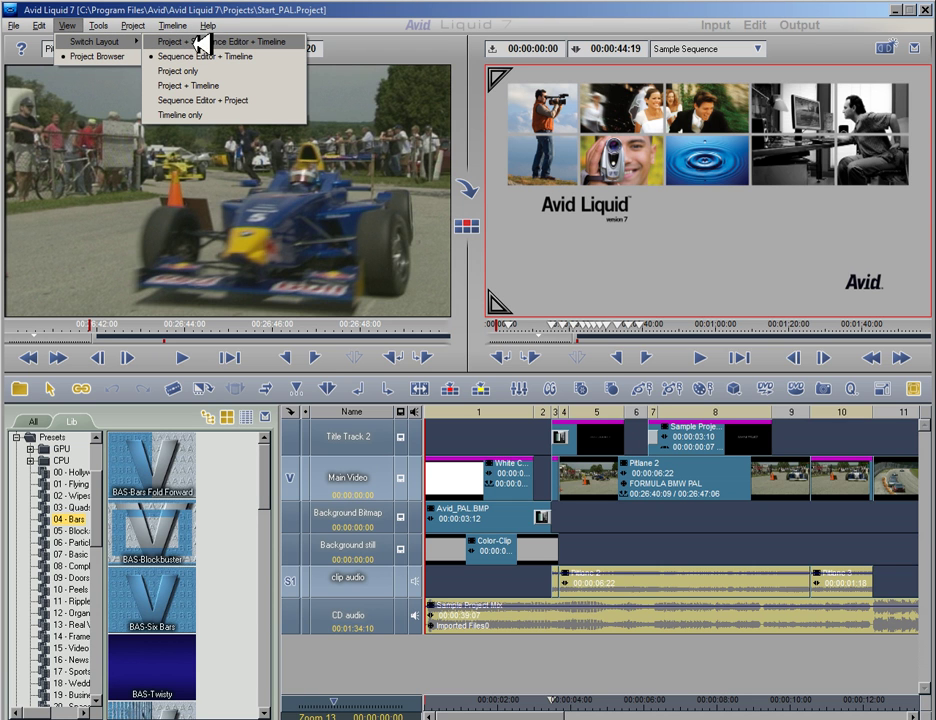
pyautogui.click(260, 42)
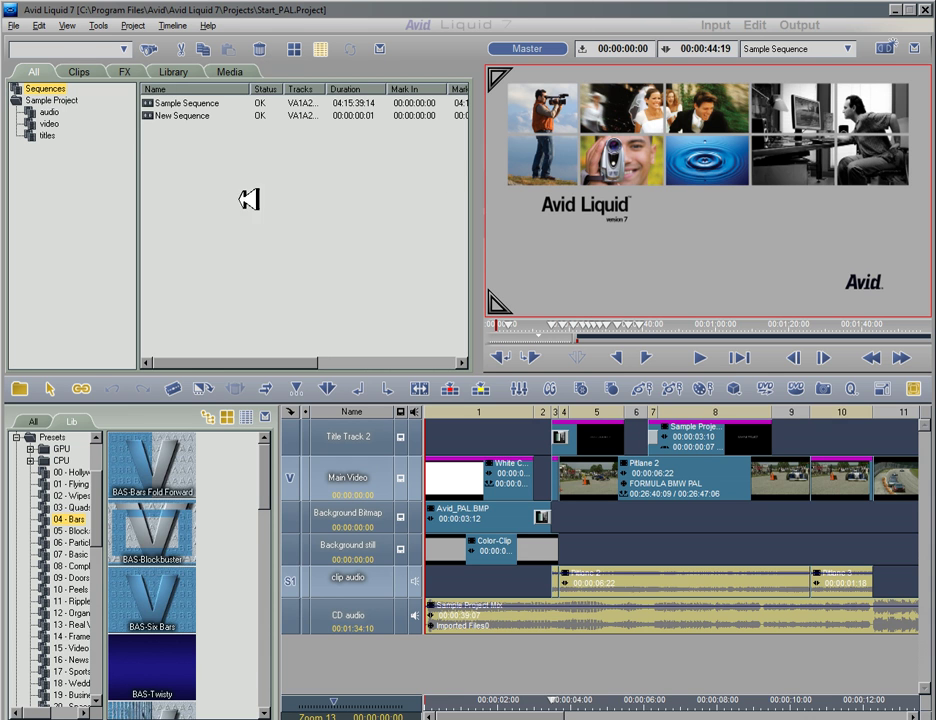
# Display the Library as thumbnails and expand the GPU and CPU preset folders under Realtime Clip FX.
pyautogui.click(232, 71)
pyautogui.click(176, 71)
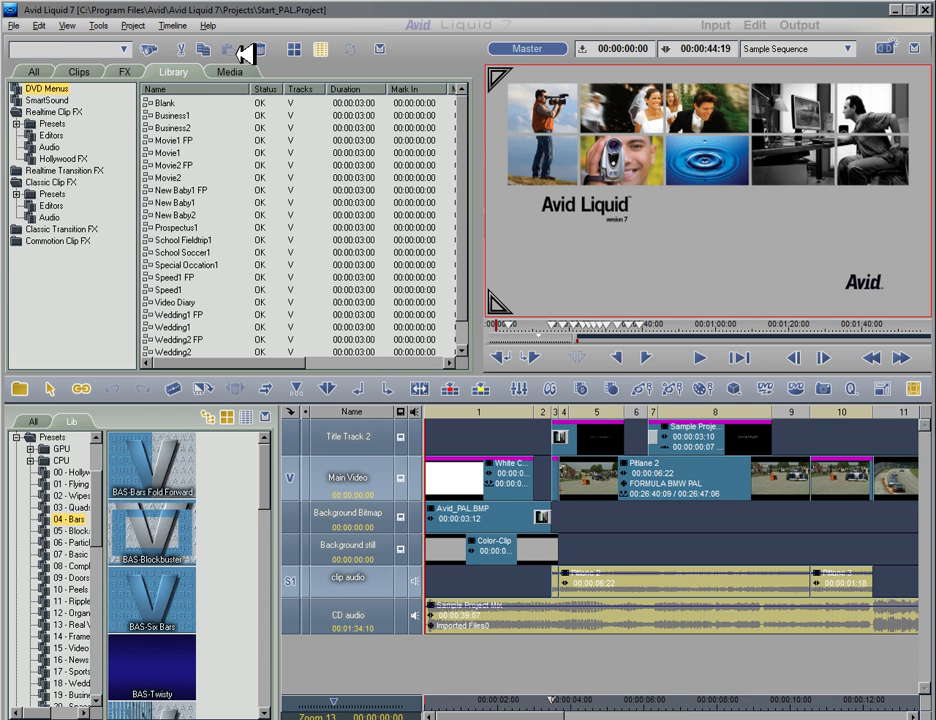
pyautogui.click(294, 48)
pyautogui.doubleClick(50, 122)
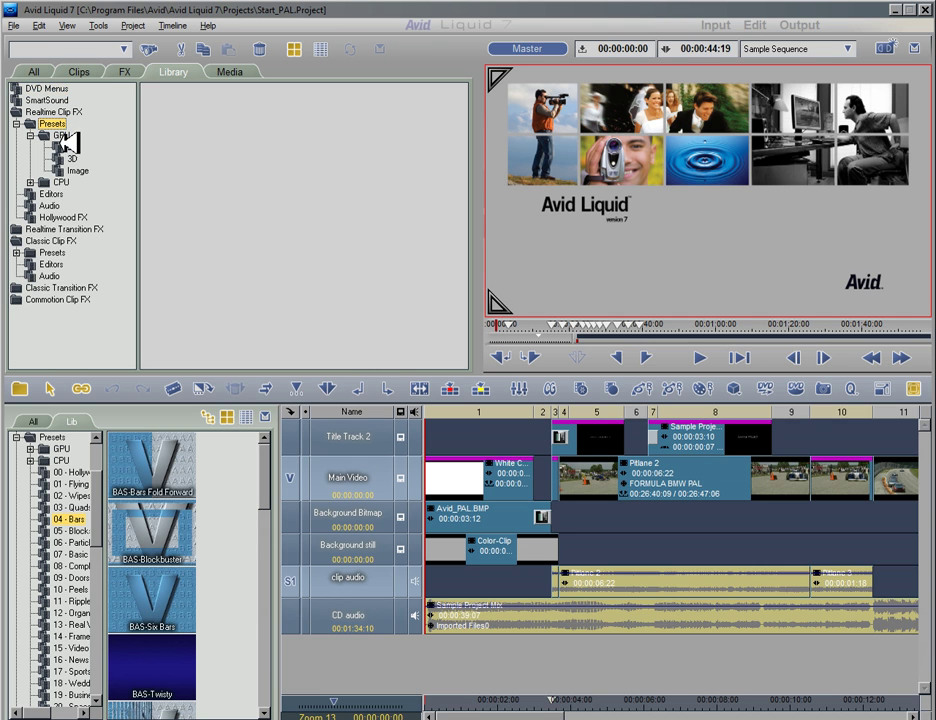
pyautogui.doubleClick(62, 182)
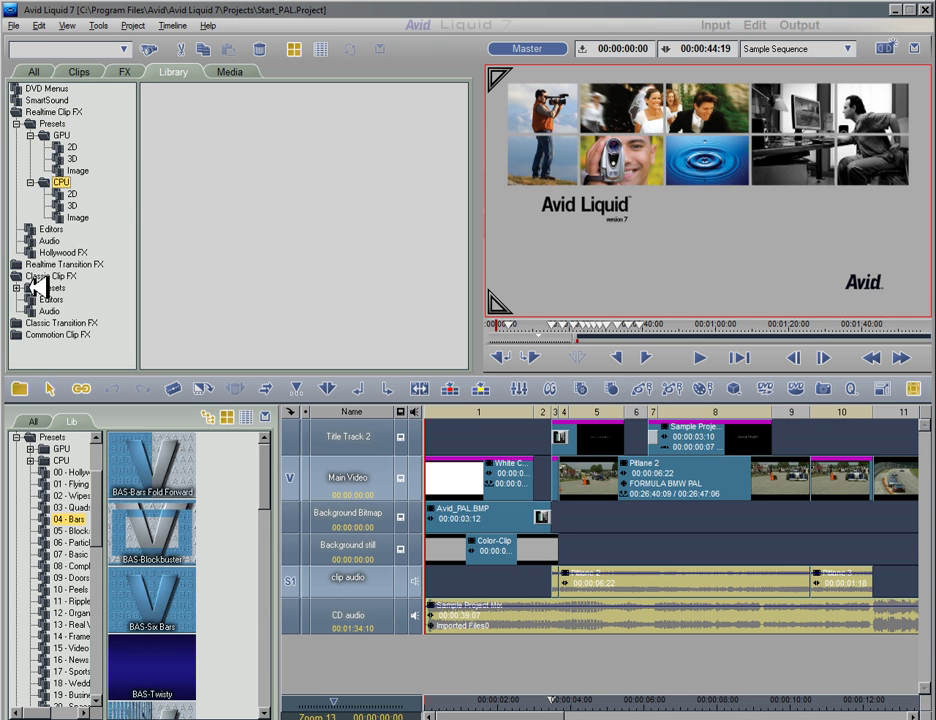
# Examine the Classic Clip FX presets in the Library, including 3D PiP and Color Effects.
pyautogui.doubleClick(50, 287)
pyautogui.click(72, 276)
pyautogui.click(70, 298)
pyautogui.scroll(-2, 68, 292)
pyautogui.click(60, 287)
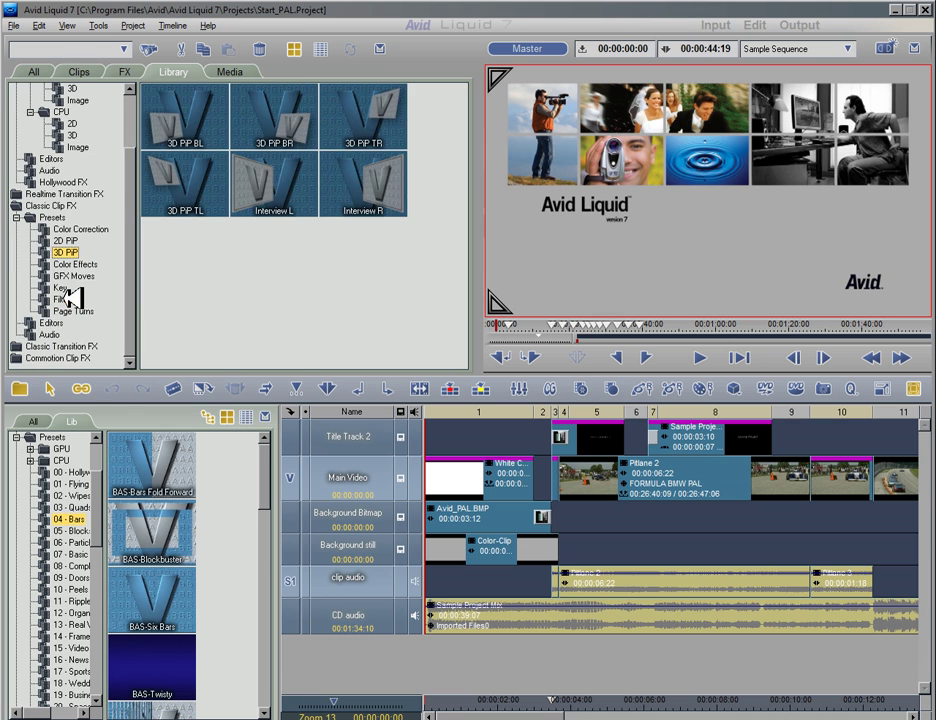
pyautogui.click(60, 323)
pyautogui.click(40, 205)
pyautogui.doubleClick(55, 216)
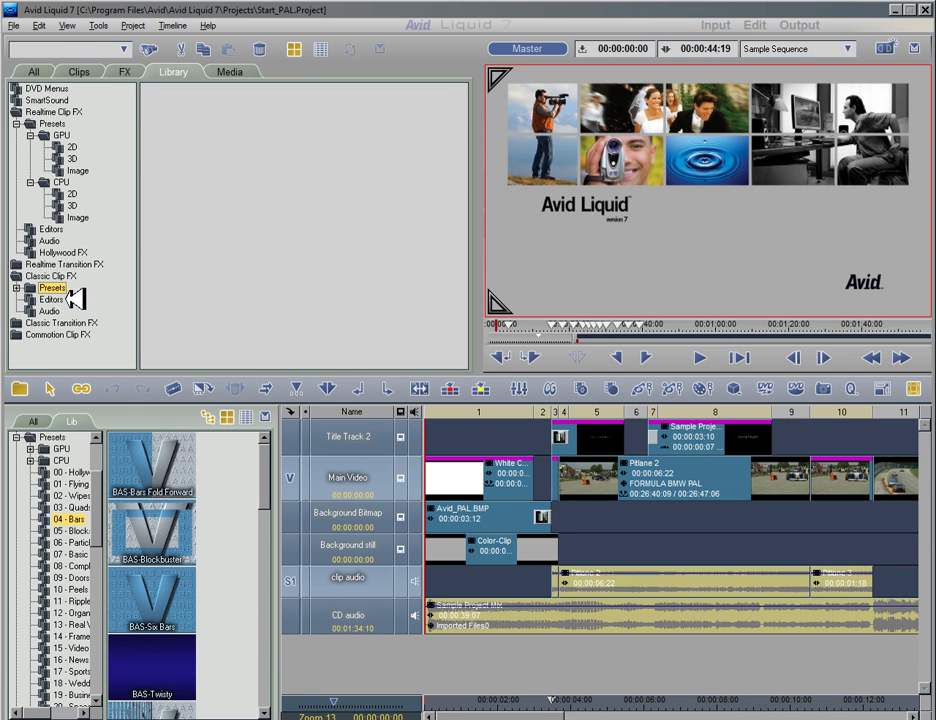
pyautogui.doubleClick(58, 288)
pyautogui.click(62, 290)
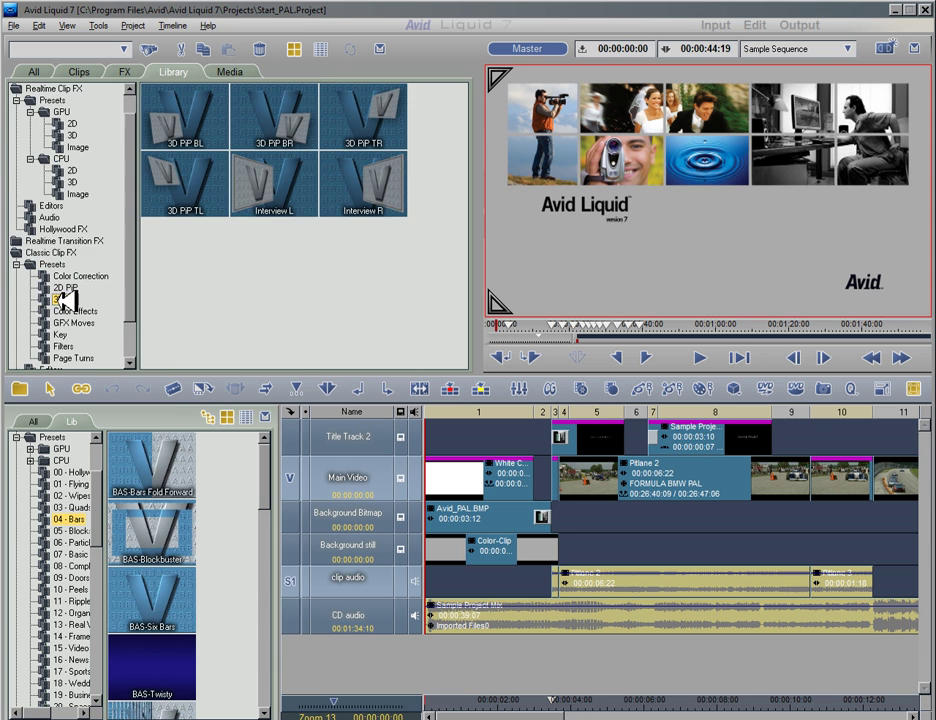
pyautogui.click(72, 311)
pyautogui.scroll(-2, 72, 311)
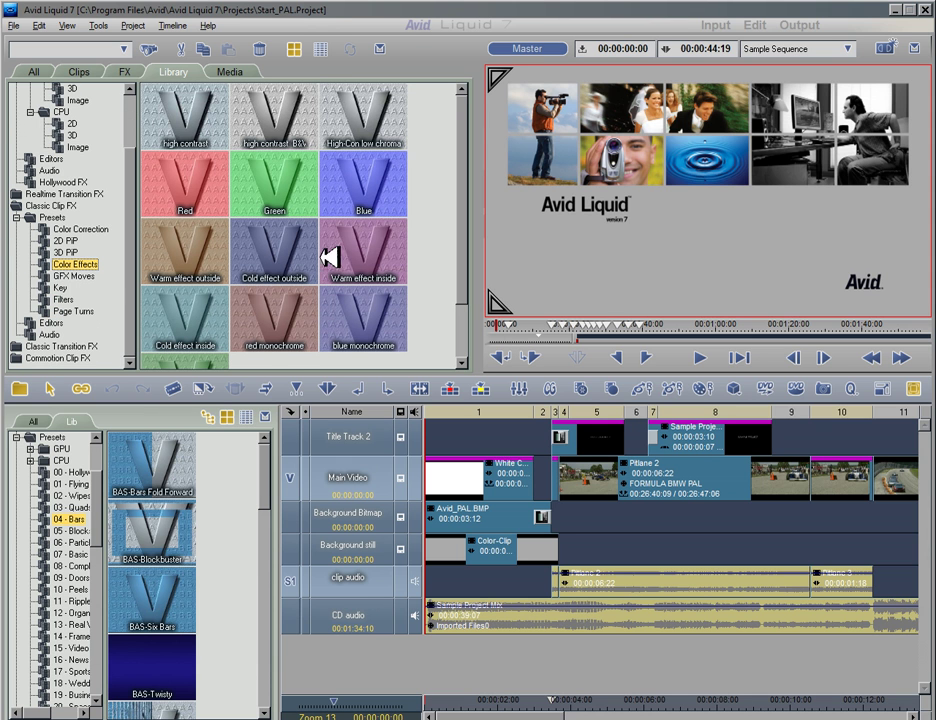
# Quit Avid Liquid 7 and run the Avid Liquid 7 self-extracting archive from the Crack folder into C:\Program Files\Avid\Avid Liquid 7.
pyautogui.click(923, 9)
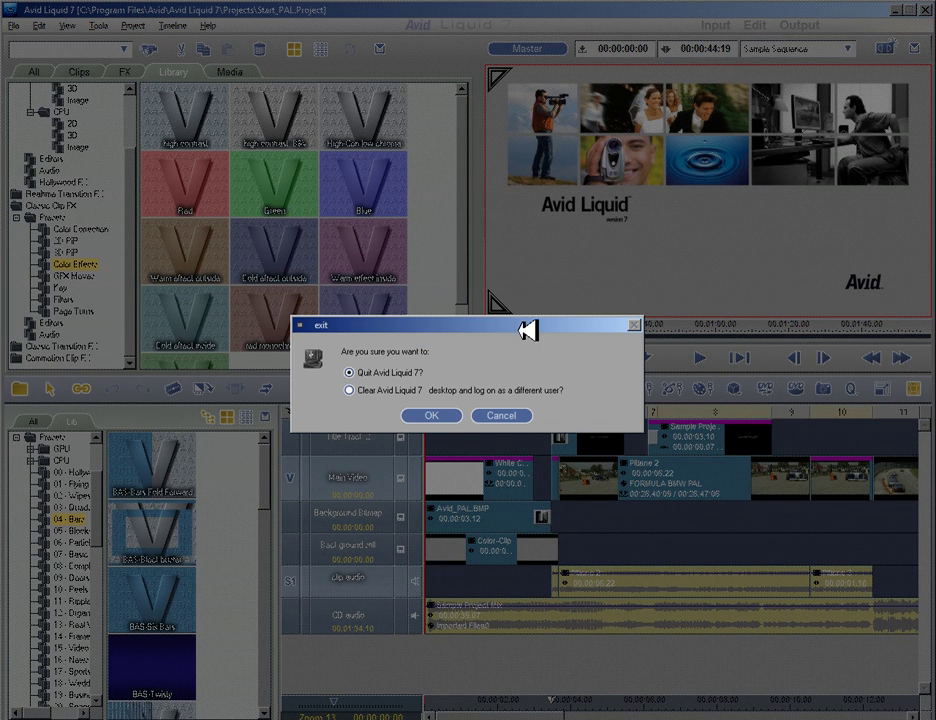
pyautogui.click(440, 415)
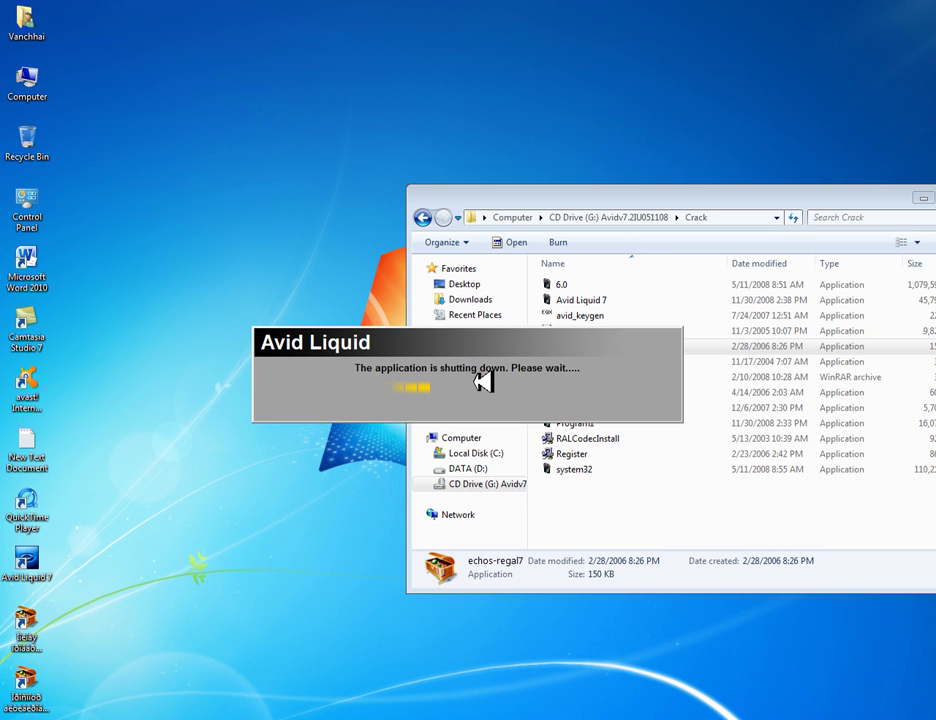
pyautogui.moveTo(662, 191); pyautogui.dragTo(527, 69)
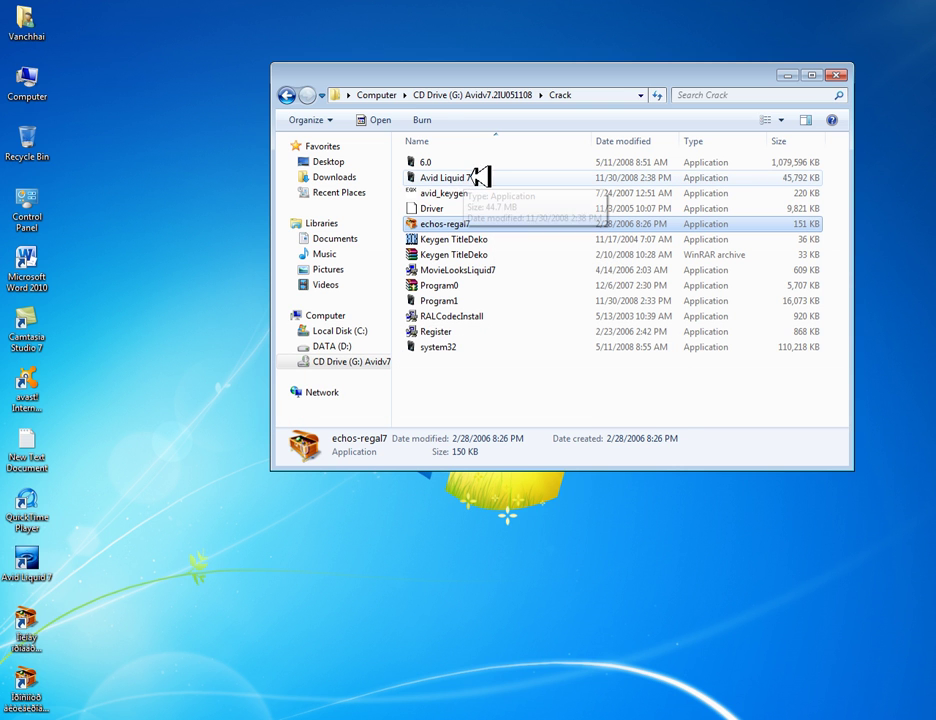
pyautogui.doubleClick(465, 183)
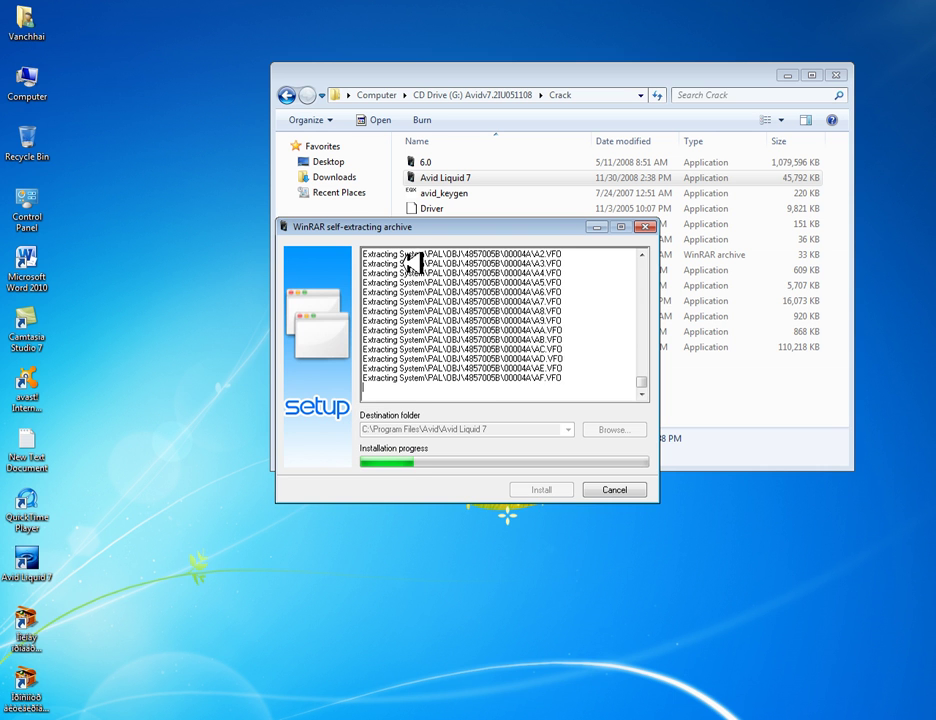
pyautogui.moveTo(414, 227); pyautogui.dragTo(302, 355)
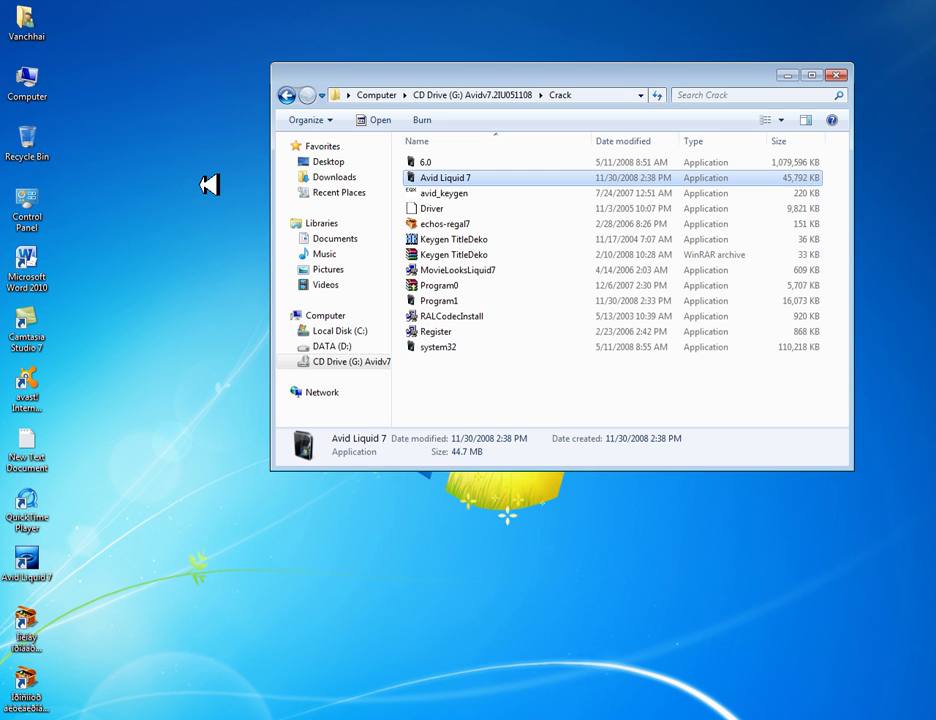
# Close the Crack folder, refresh the desktop, and start Avid Liquid 7 again.
pyautogui.click(837, 75)
pyautogui.rightClick(232, 218)
pyautogui.click(250, 259)
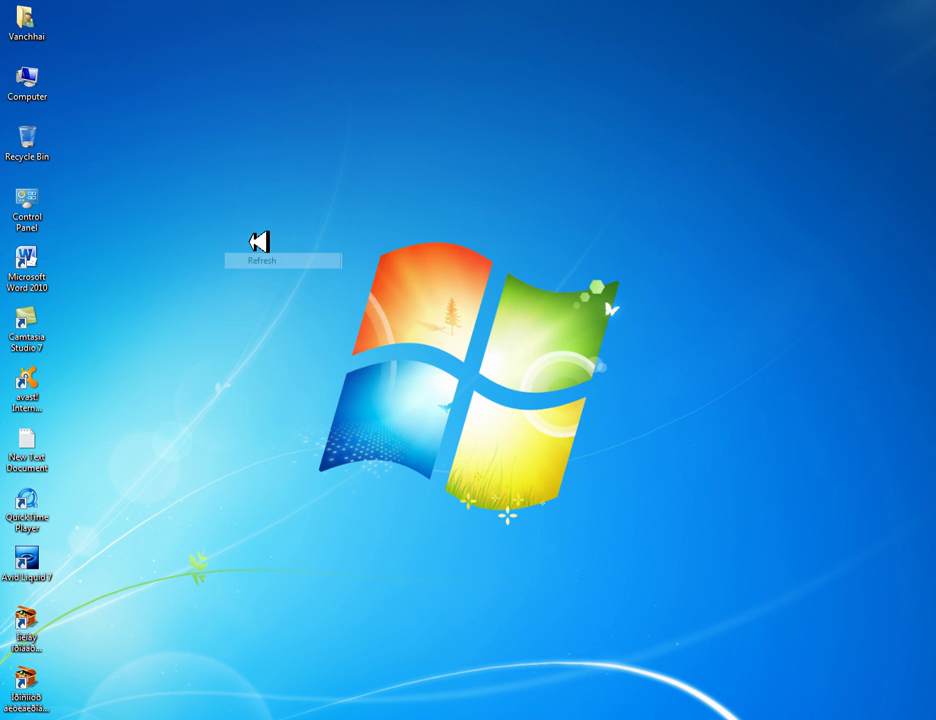
pyautogui.doubleClick(40, 555)
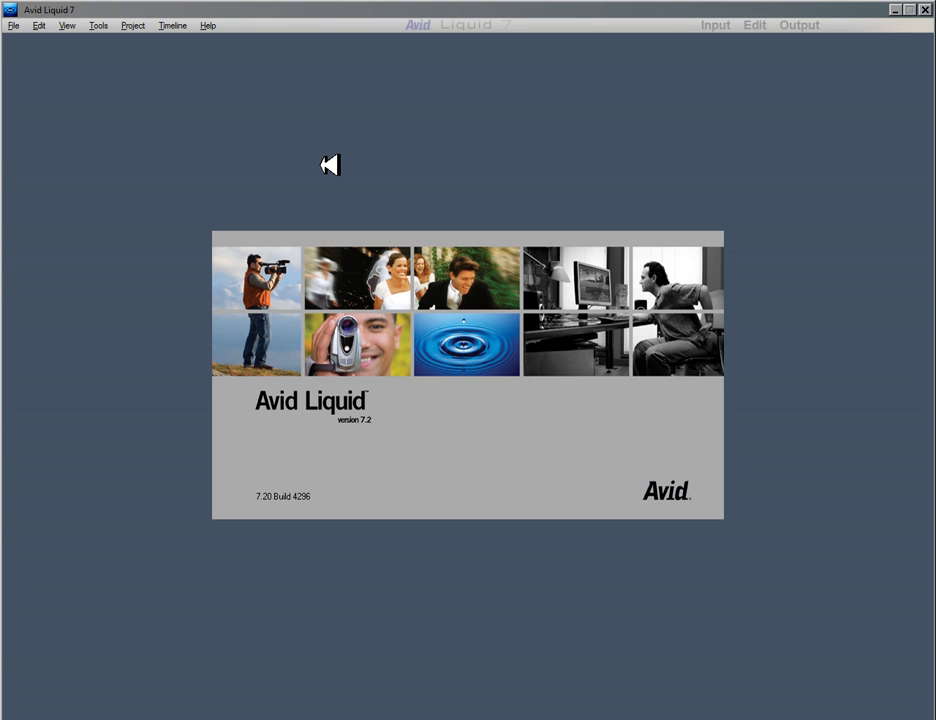
pyautogui.rightClick(330, 165)
pyautogui.click(362, 307)
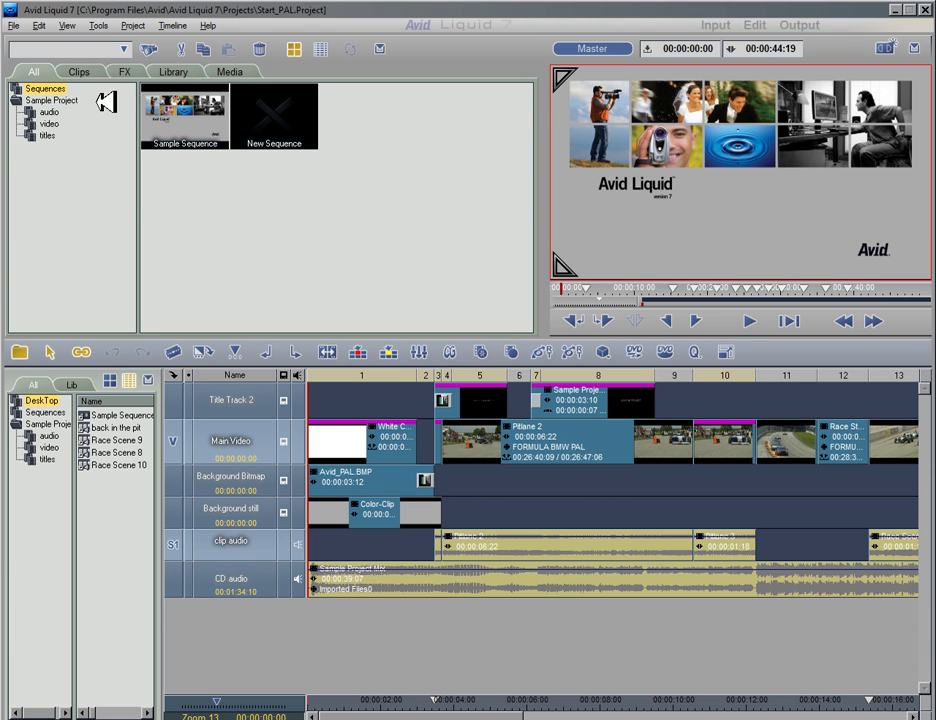
# Examine the Realtime Clip FX presets and the Classic Clip FX presets through Page Turns in the Library.
pyautogui.click(172, 72)
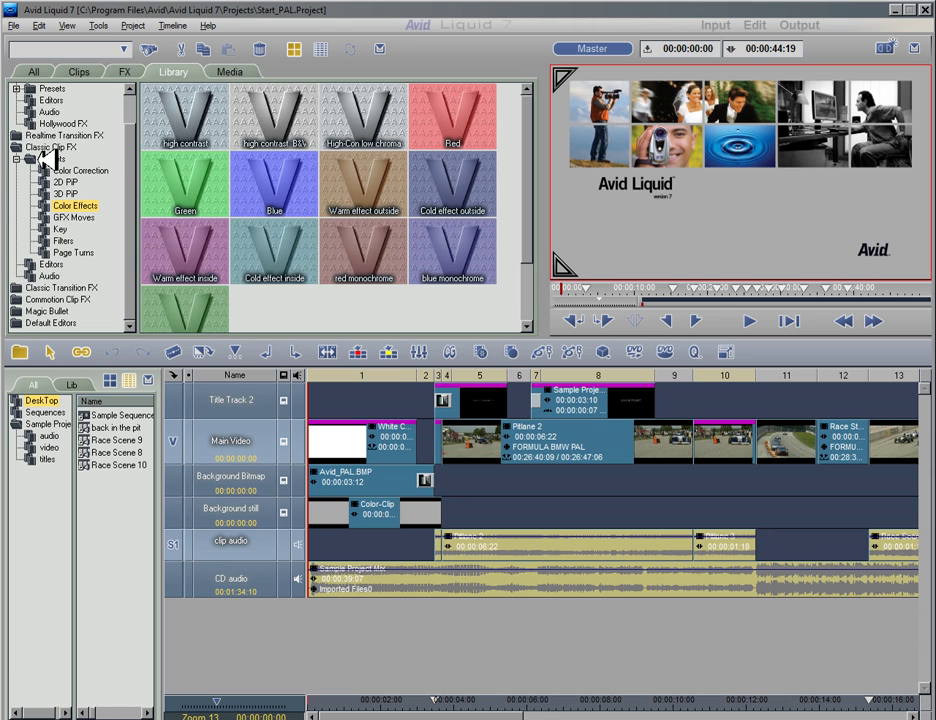
pyautogui.doubleClick(48, 88)
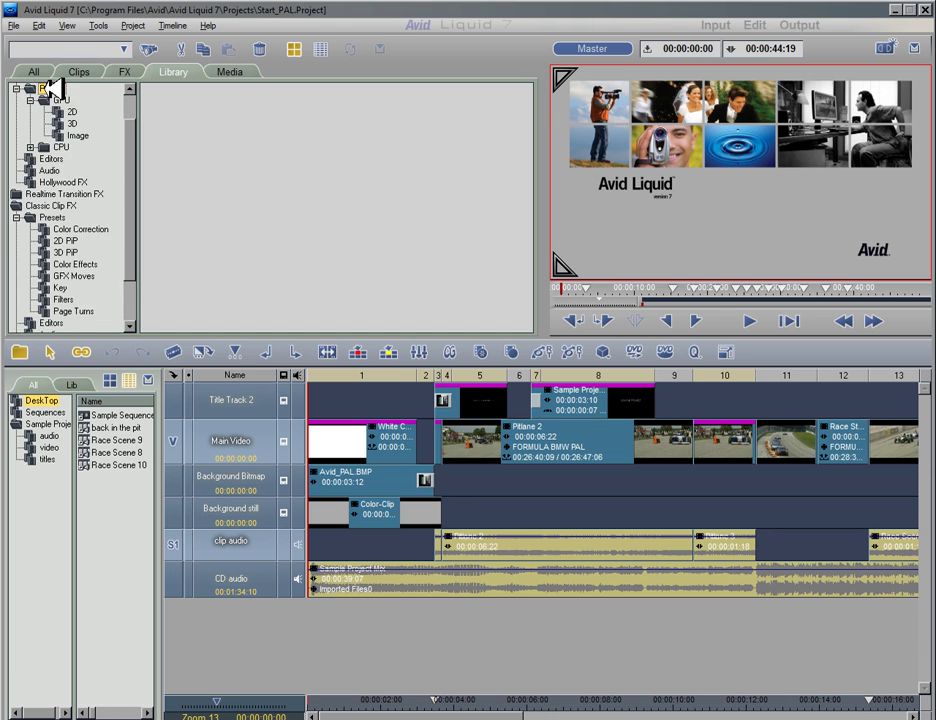
pyautogui.doubleClick(42, 148)
pyautogui.click(48, 205)
pyautogui.click(62, 229)
pyautogui.click(76, 299)
pyautogui.scroll(-3, 75, 215)
pyautogui.click(70, 253)
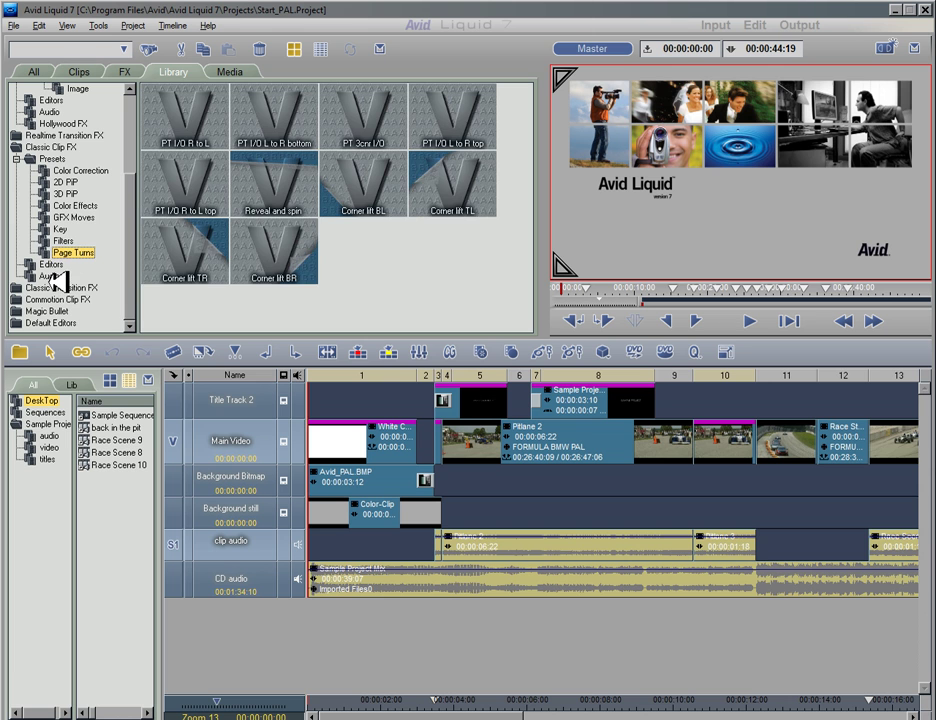
# Examine the Classic Transition FX presets and the Noise and Keying groups of Commotion Clip FX.
pyautogui.doubleClick(55, 287)
pyautogui.click(56, 299)
pyautogui.click(55, 310)
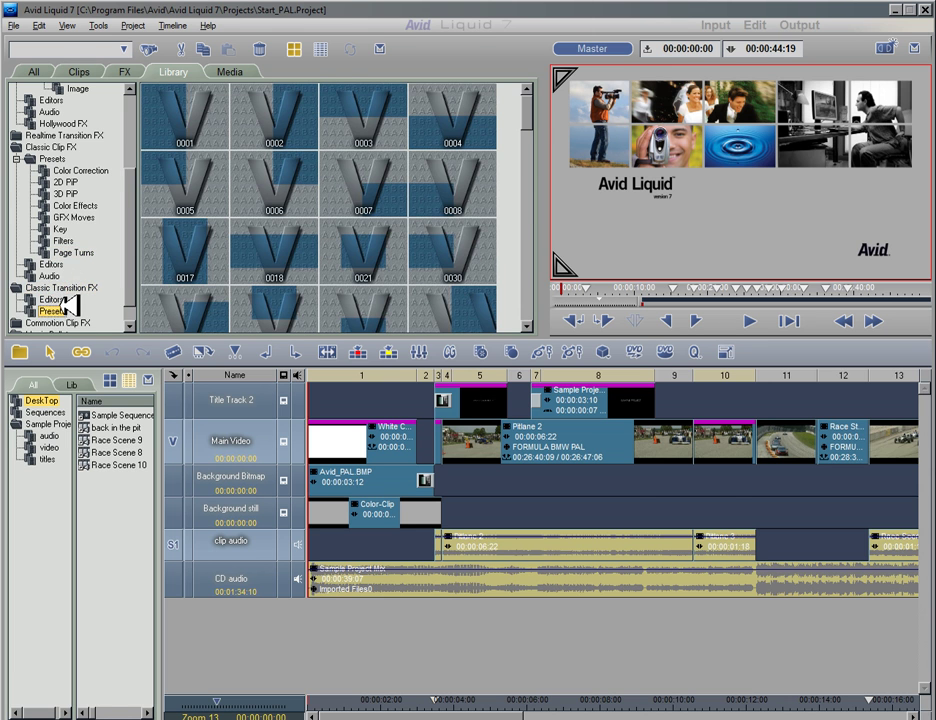
pyautogui.doubleClick(63, 293)
pyautogui.click(50, 299)
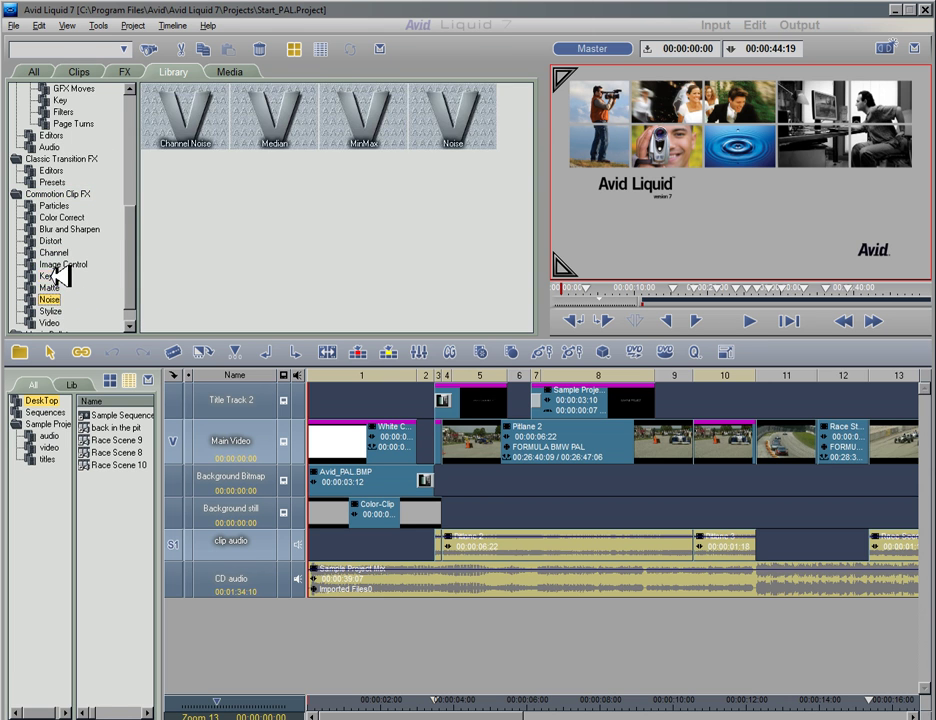
pyautogui.click(52, 276)
pyautogui.scroll(-1, 56, 256)
pyautogui.scroll(5, 57, 265)
pyautogui.scroll(3, 62, 272)
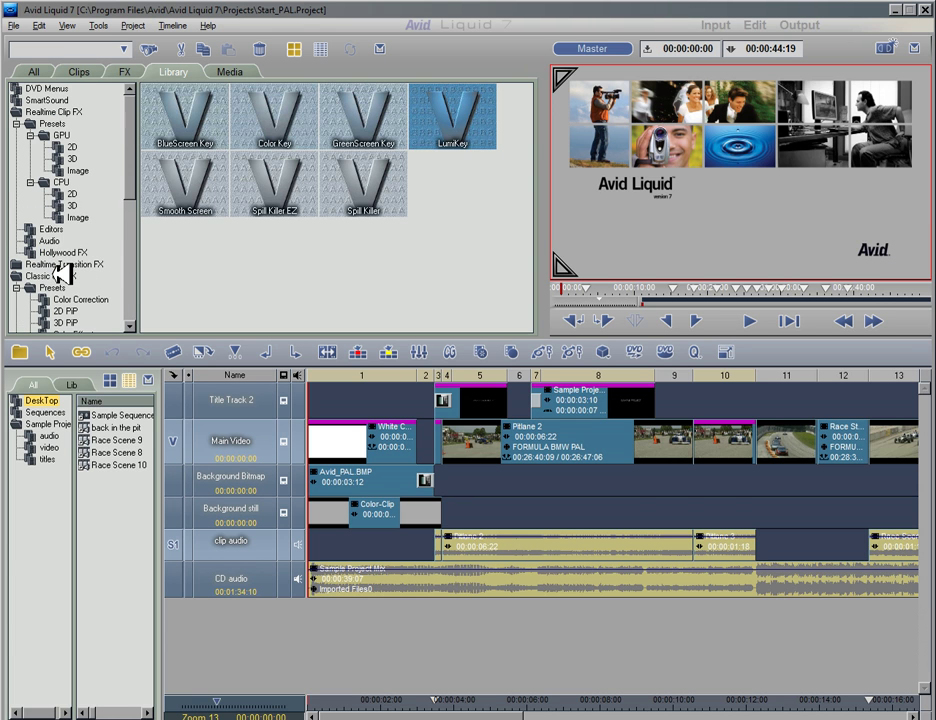
# Collapse the Realtime Clip FX presets and examine the Classic Clip FX presets from 2D PiP to GFX Moves.
pyautogui.click(31, 182)
pyautogui.click(19, 124)
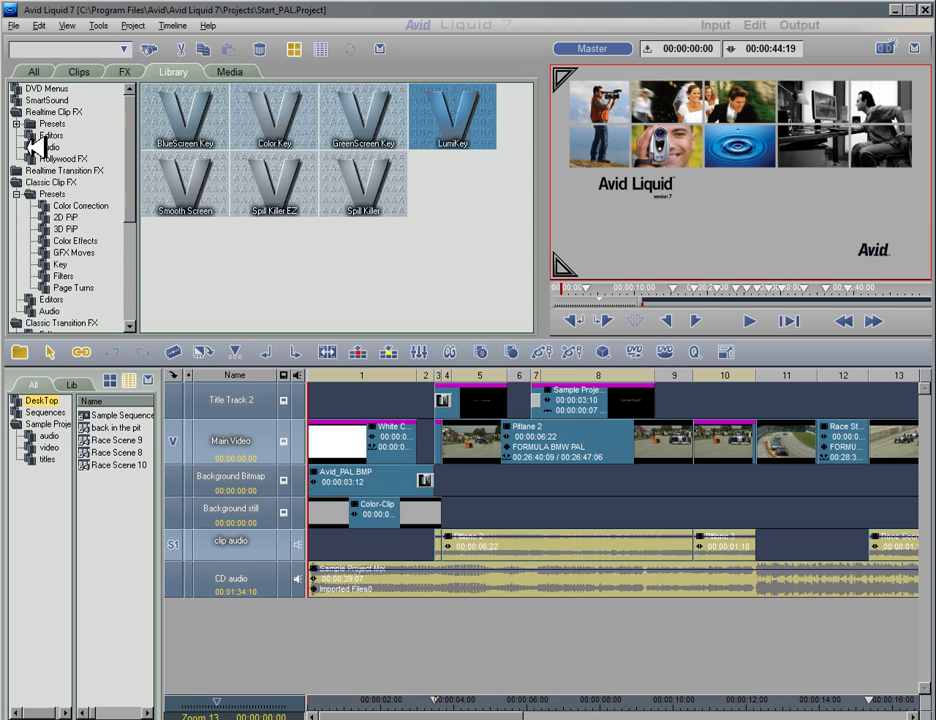
pyautogui.click(17, 194)
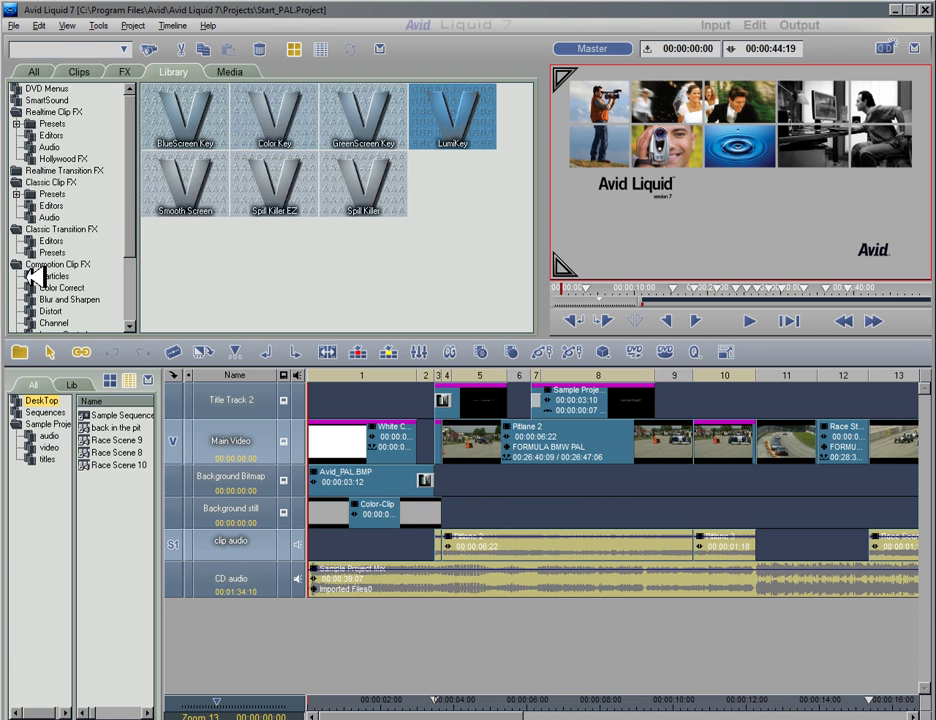
pyautogui.click(62, 182)
pyautogui.click(17, 194)
pyautogui.click(62, 217)
pyautogui.click(69, 228)
pyautogui.click(74, 252)
pyautogui.scroll(-3, 75, 278)
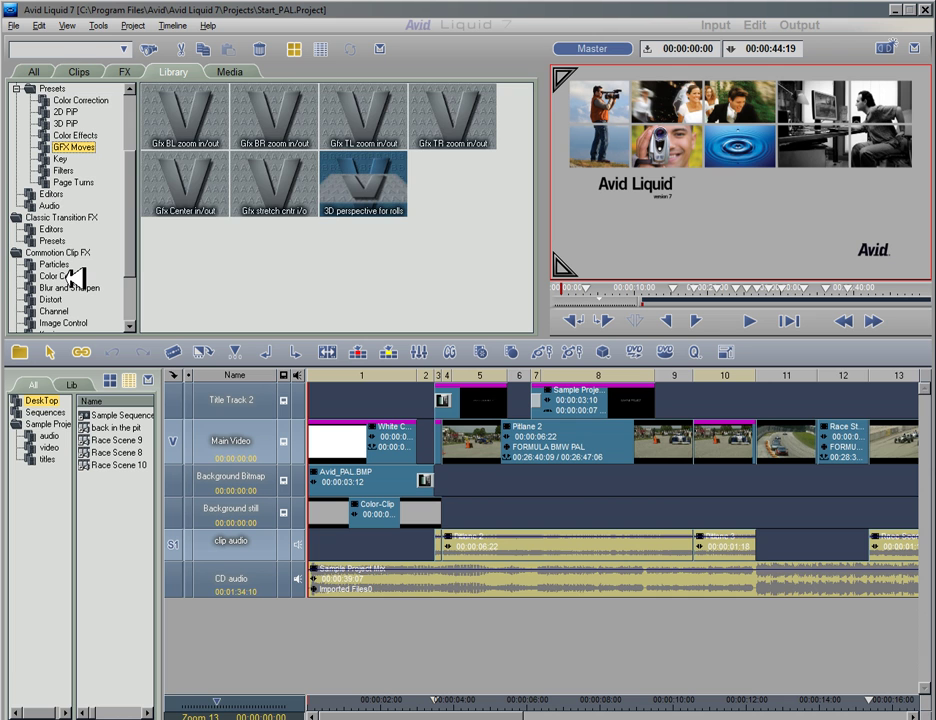
# Examine the Commotion Clip FX groups, then expand the Magic Bullet and Default Editors folders in the Library.
pyautogui.click(56, 264)
pyautogui.click(66, 276)
pyautogui.scroll(-2, 70, 295)
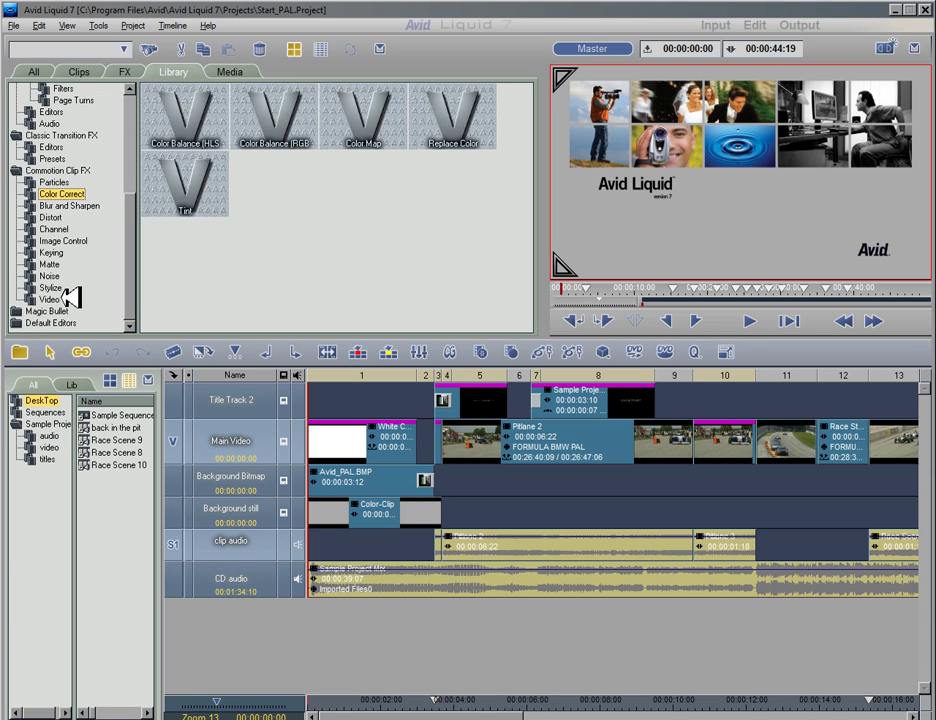
pyautogui.click(52, 299)
pyautogui.click(52, 287)
pyautogui.click(50, 264)
pyautogui.click(50, 252)
pyautogui.click(52, 311)
pyautogui.click(52, 323)
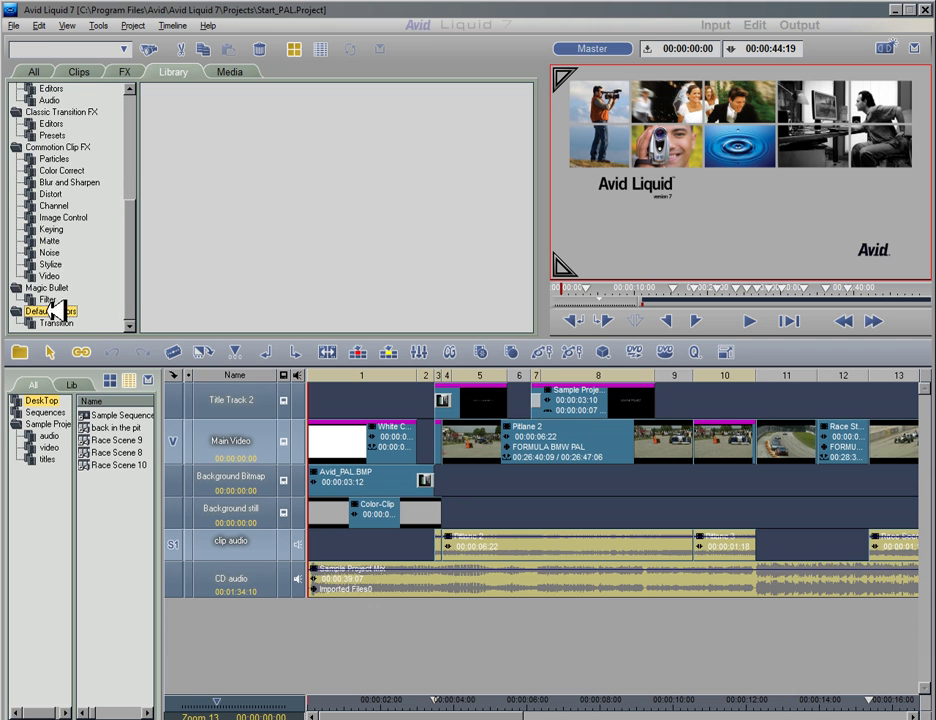
# Return to the beginning of the Library tree and expand the Realtime Clip FX presets.
pyautogui.scroll(6, 56, 300)
pyautogui.click(17, 123)
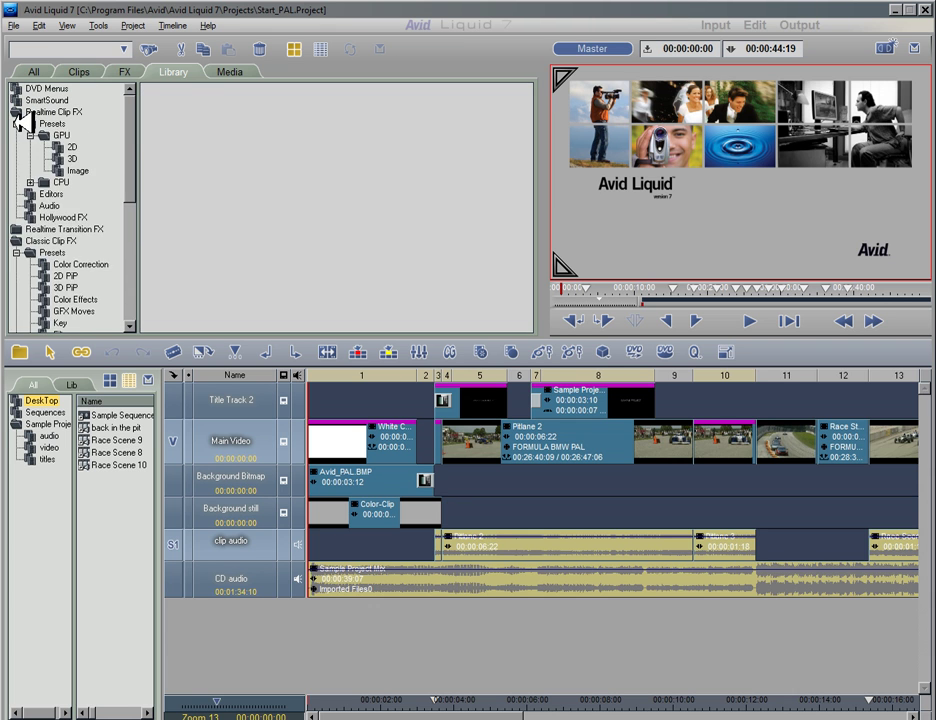
pyautogui.click(30, 135)
pyautogui.click(16, 217)
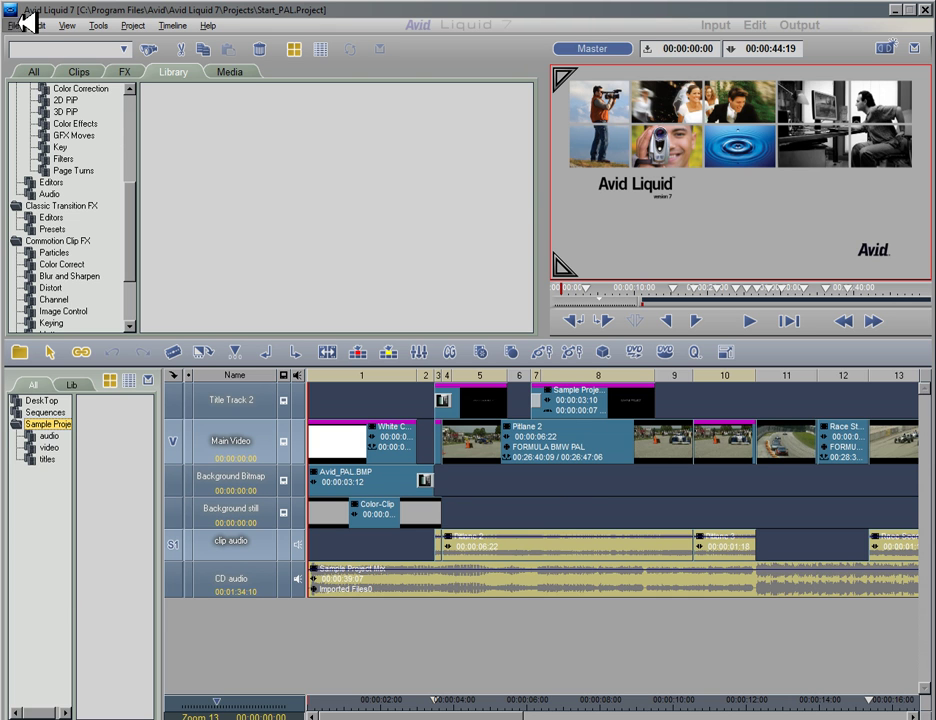
# Start a new project and make a folder named Avid Cut on the DATA (D:) drive as its destination.
pyautogui.click(22, 24)
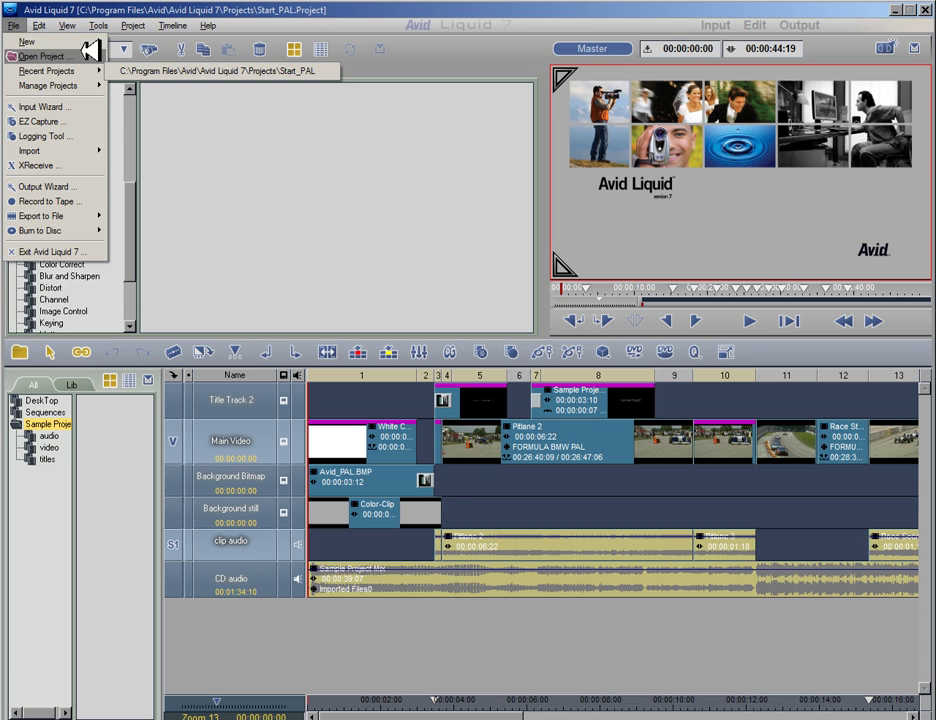
pyautogui.moveTo(97, 40)
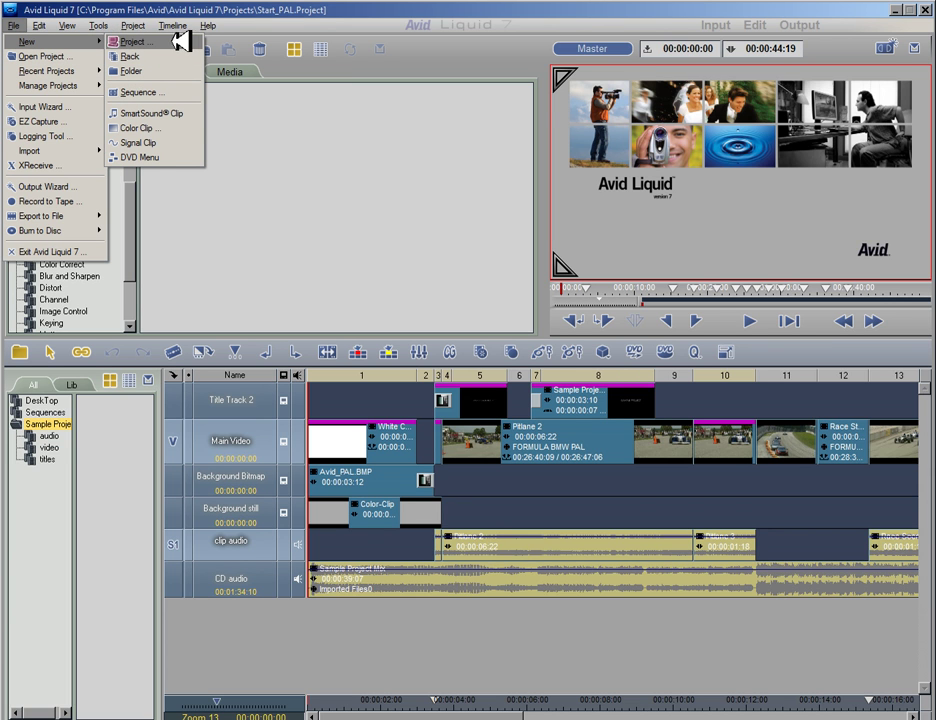
pyautogui.moveTo(80, 70)
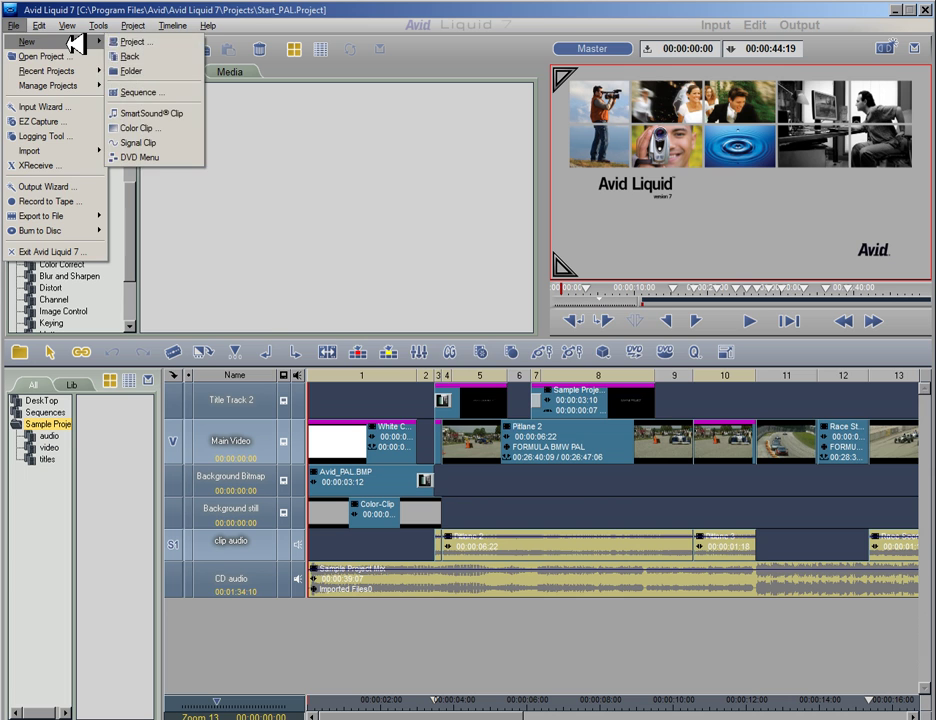
pyautogui.click(125, 42)
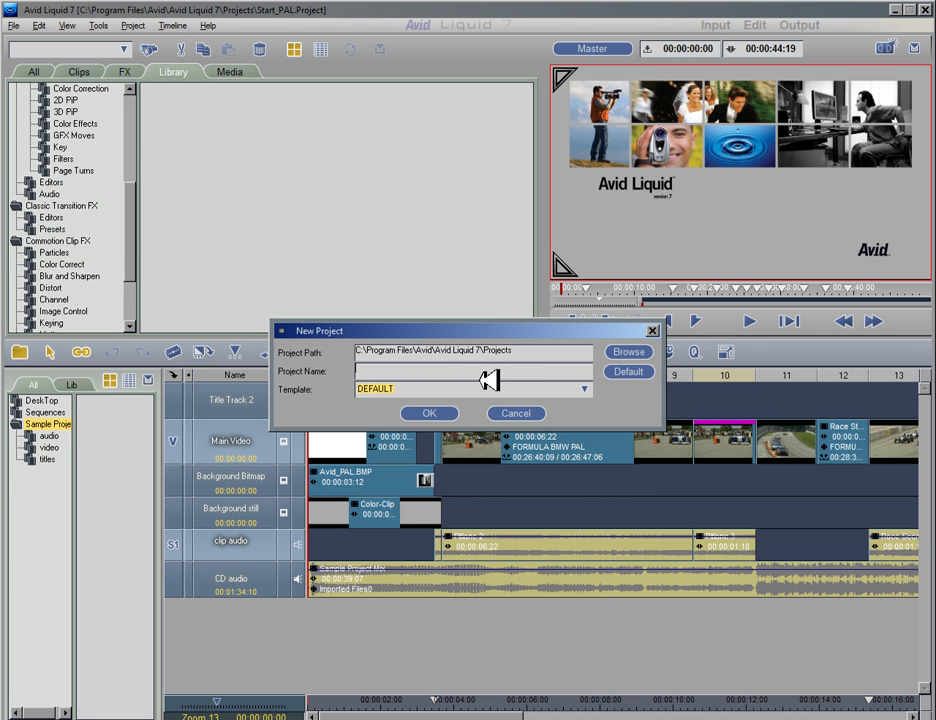
pyautogui.click(629, 352)
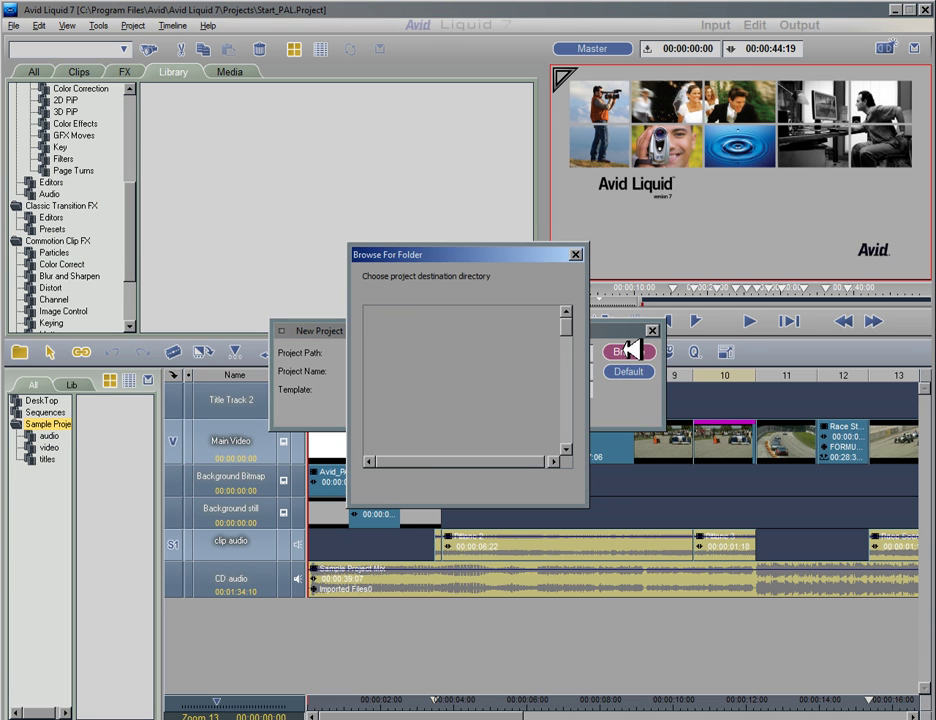
pyautogui.scroll(-6, 478, 382)
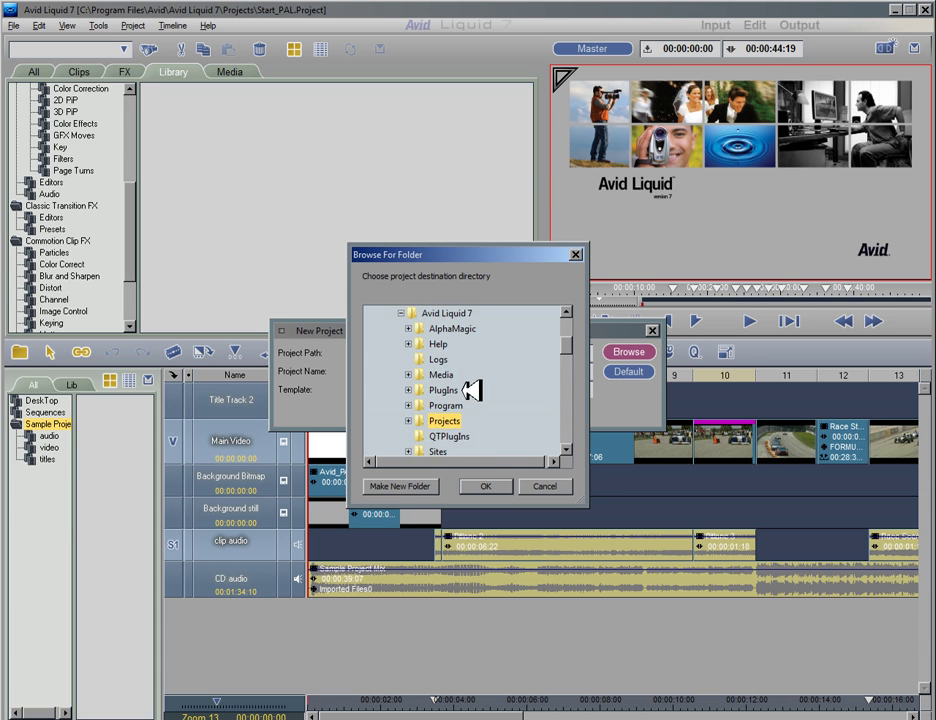
pyautogui.scroll(-15, 452, 422)
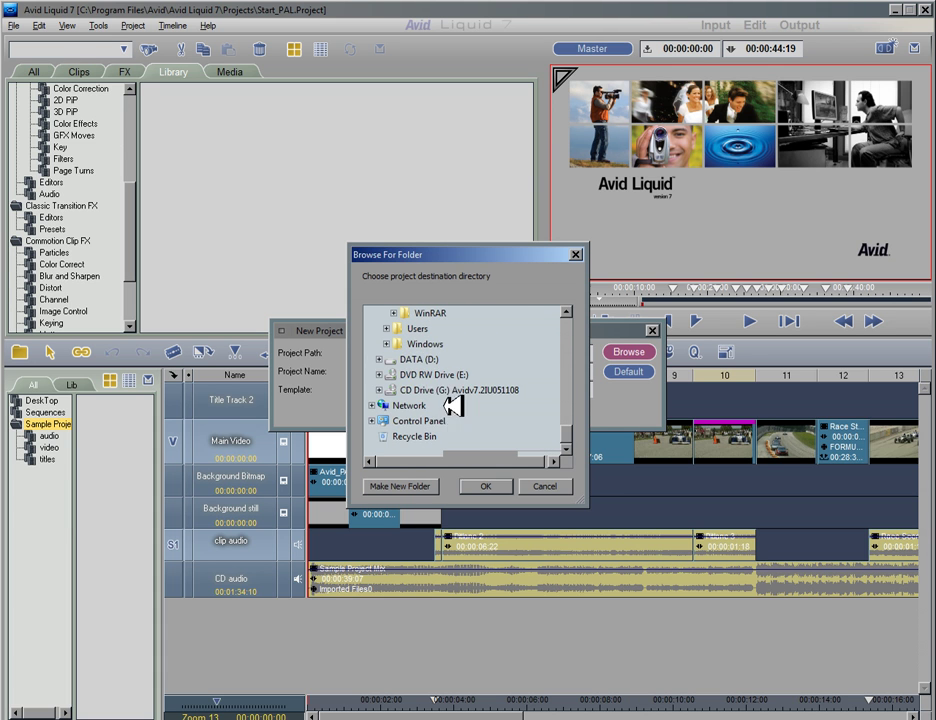
pyautogui.doubleClick(428, 360)
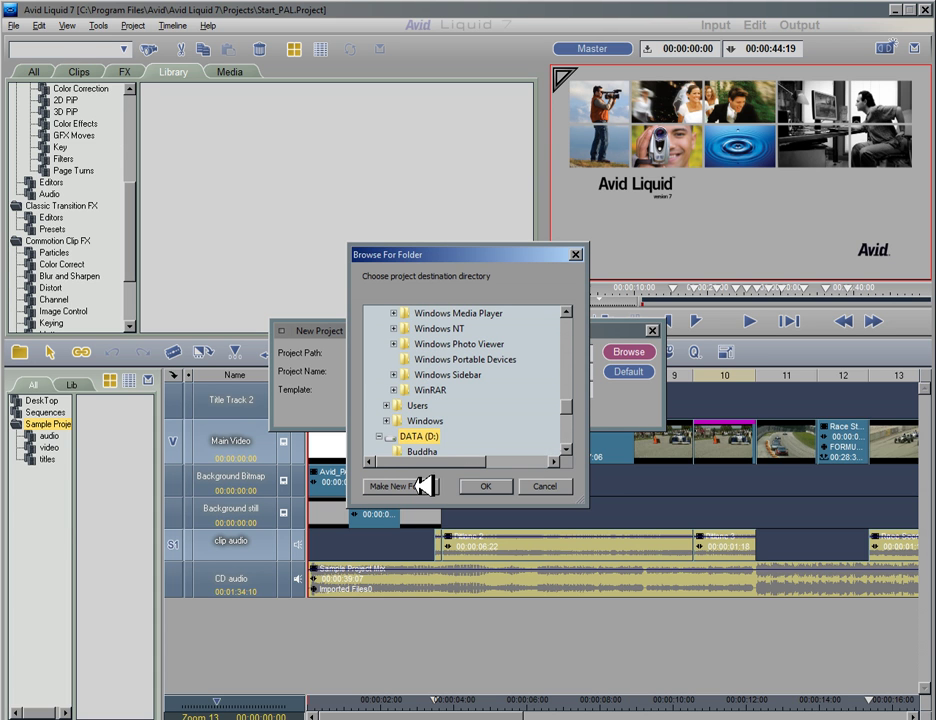
pyautogui.click(424, 486)
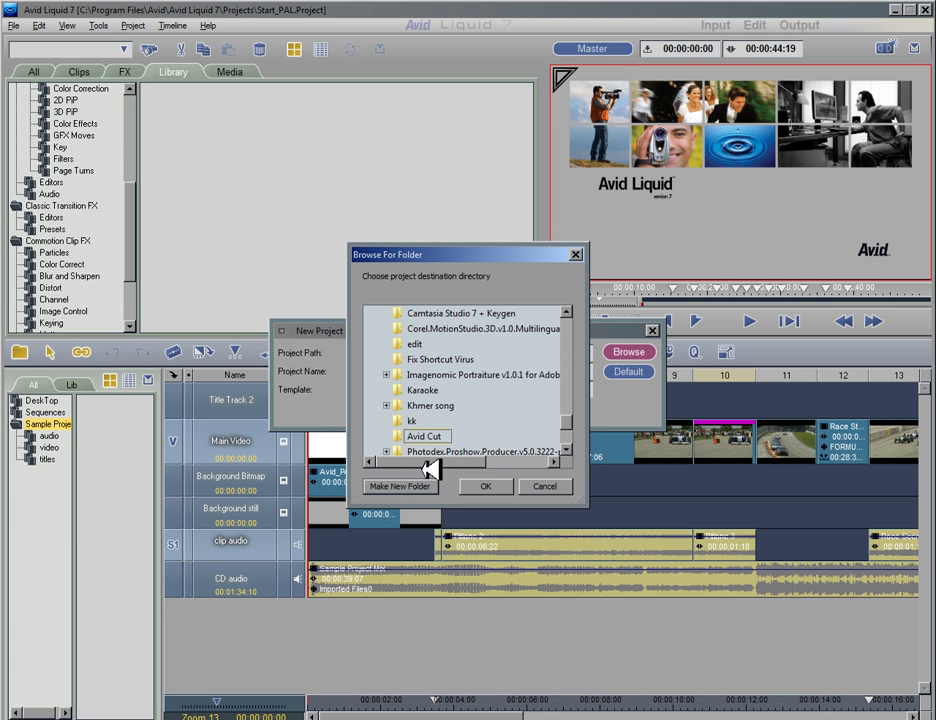
pyautogui.click(485, 486)
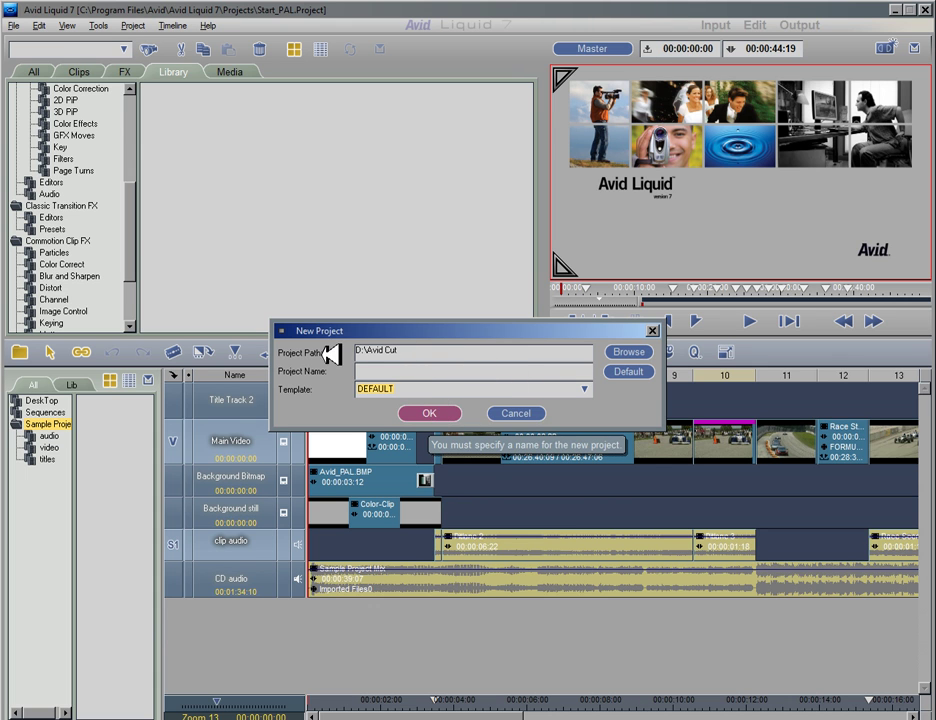
# Set the new project's template to None, replace the folder in its D: path, and try to enter a project name.
pyautogui.click(587, 389)
pyautogui.click(421, 402)
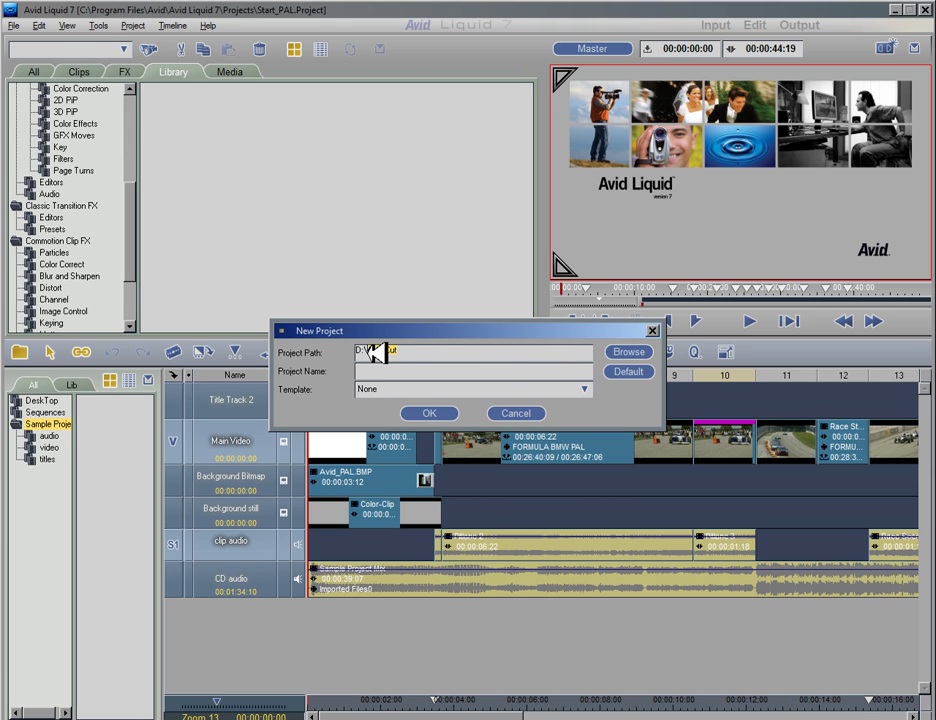
pyautogui.moveTo(373, 352); pyautogui.dragTo(365, 352)
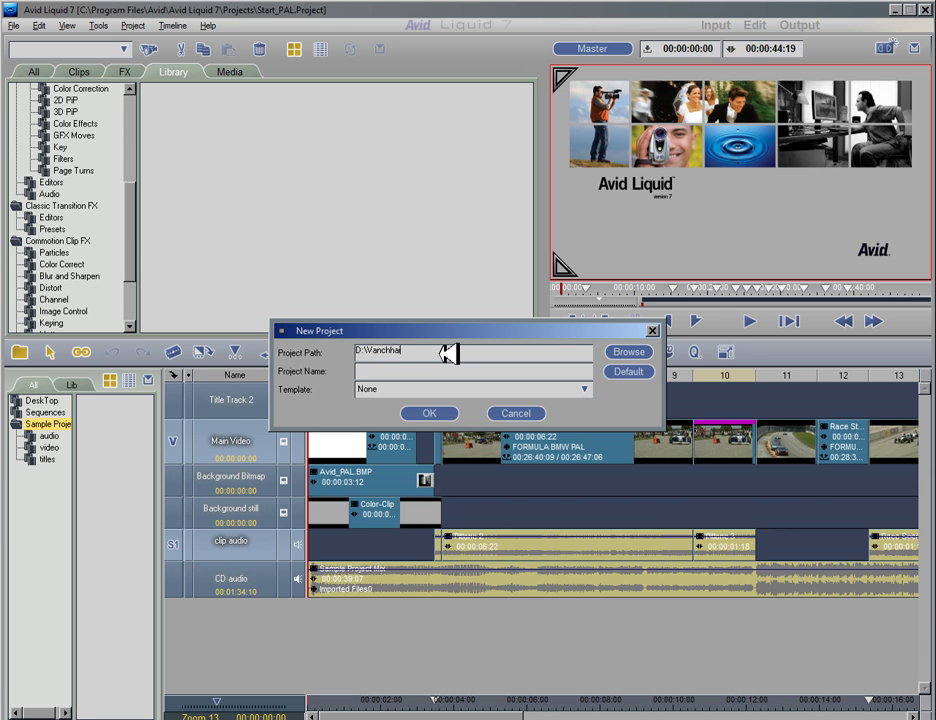
pyautogui.write('Vanchhai')
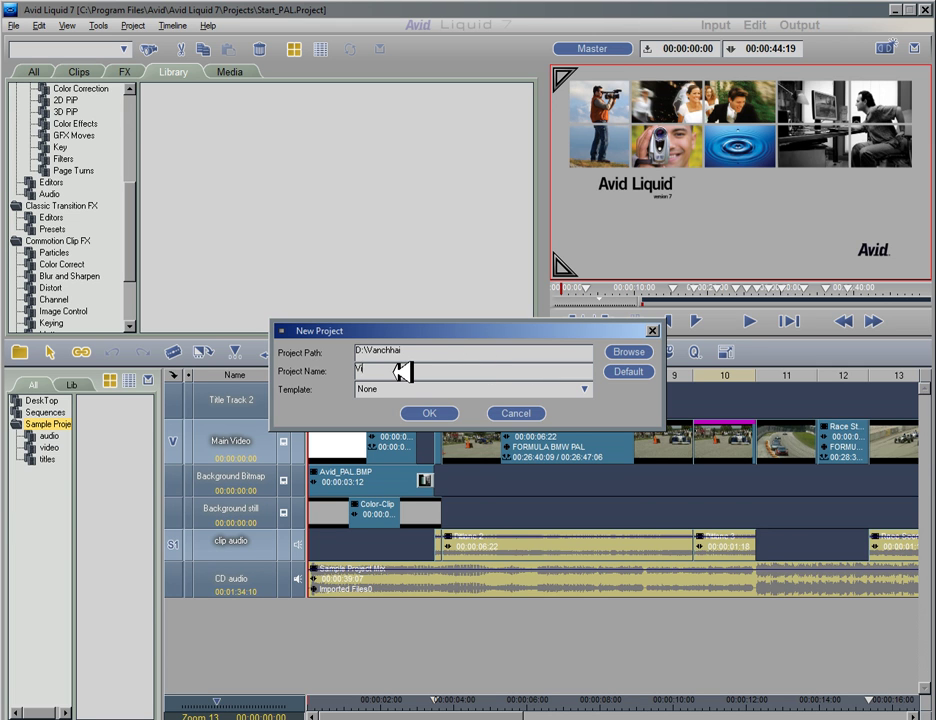
pyautogui.press('Return')
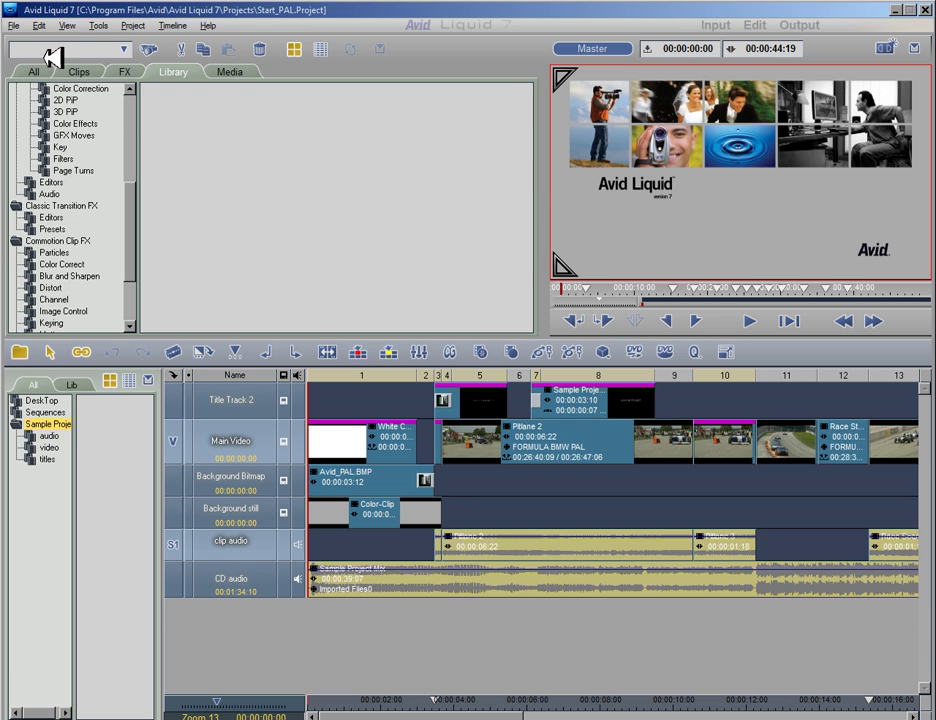
pyautogui.click(14, 24)
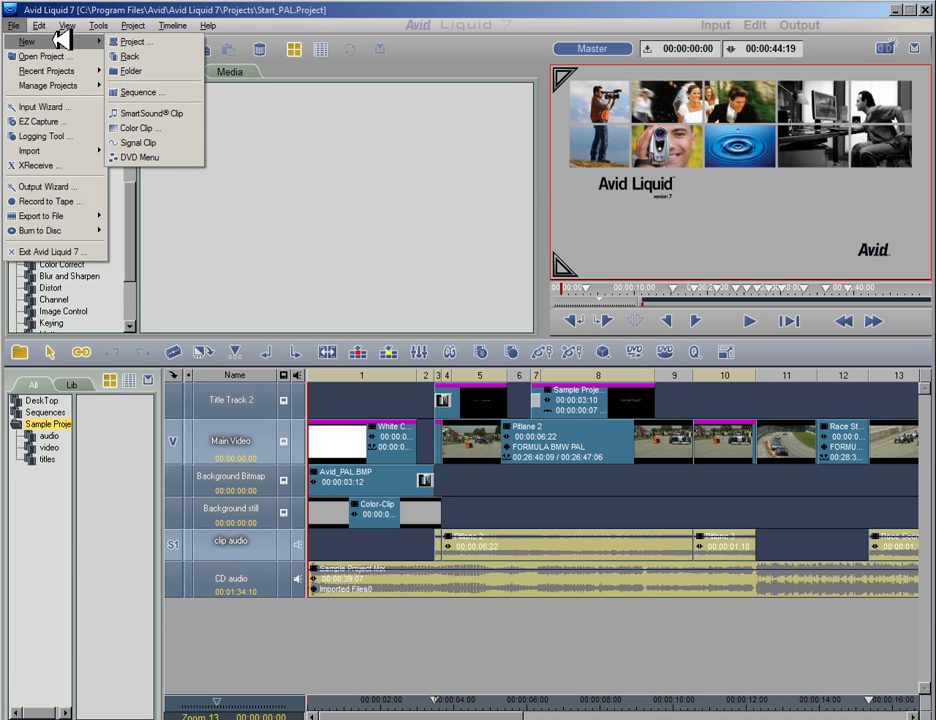
pyautogui.moveTo(78, 70)
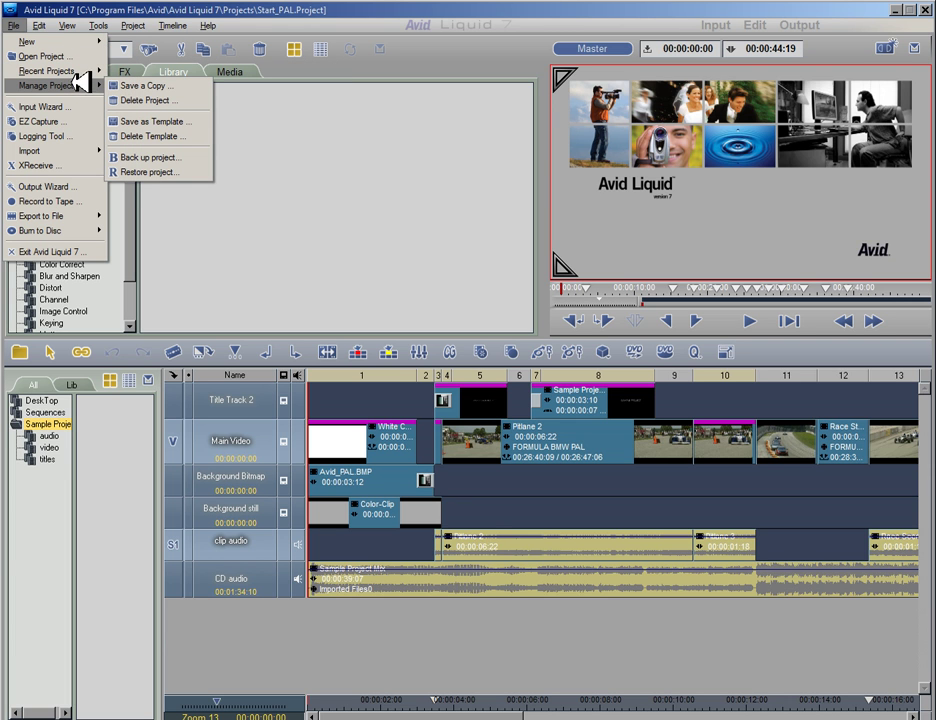
pyautogui.moveTo(75, 41)
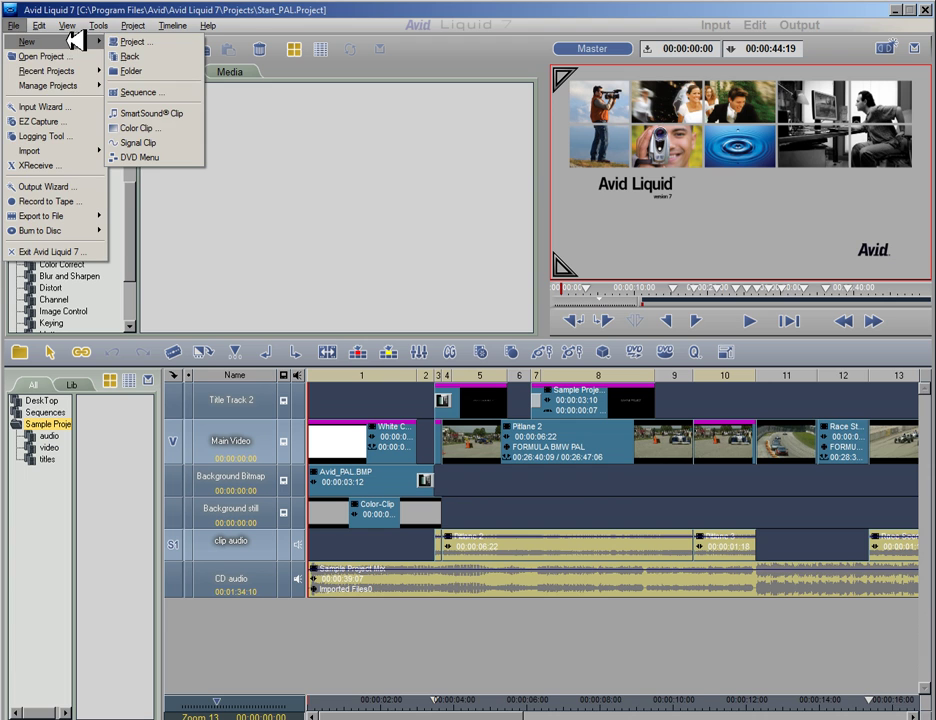
pyautogui.click(243, 83)
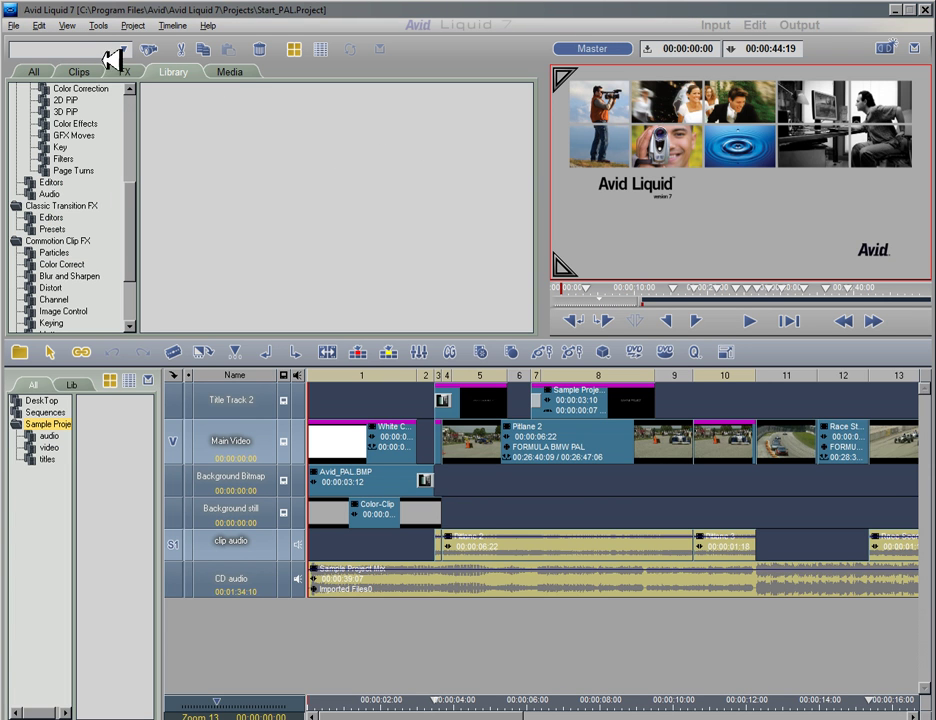
# Start a new sequence, enter its name, show the advanced settings, and choose the PAL 4:3 preset.
pyautogui.click(14, 25)
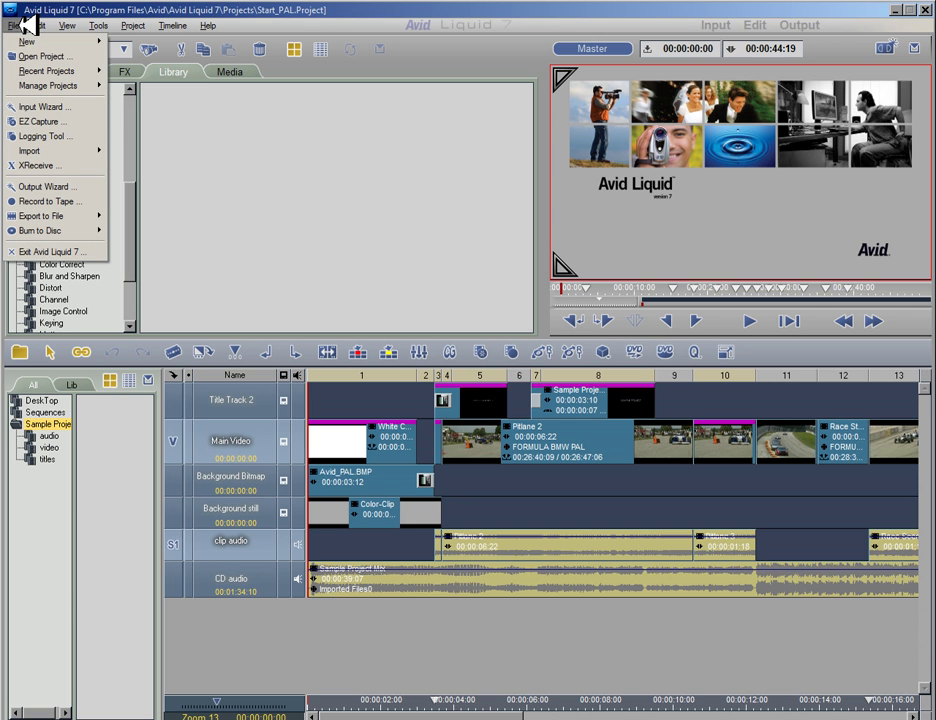
pyautogui.moveTo(48, 41)
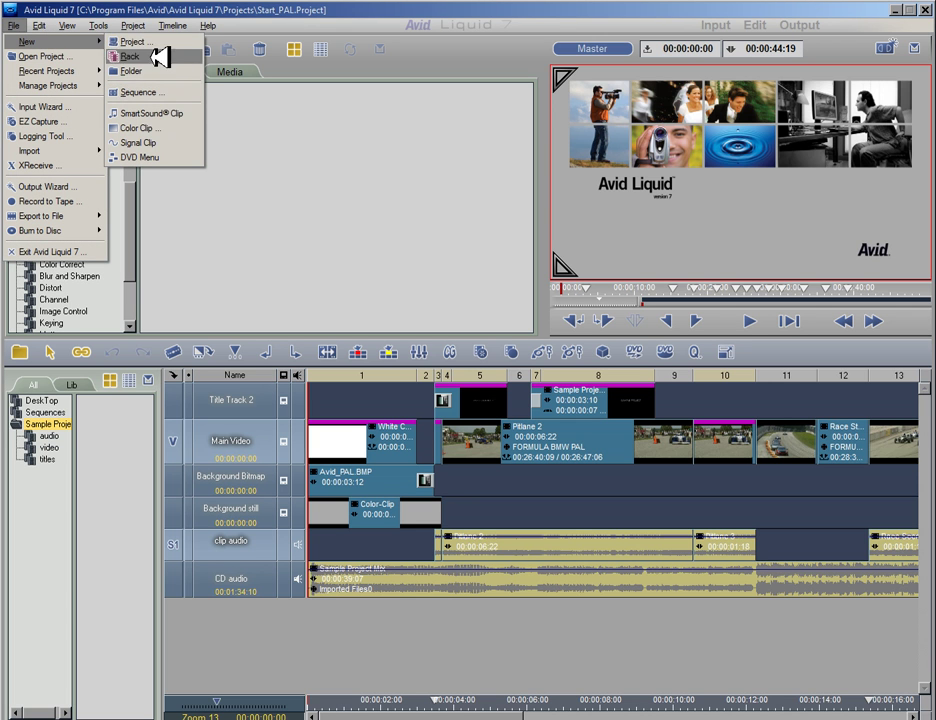
pyautogui.click(173, 93)
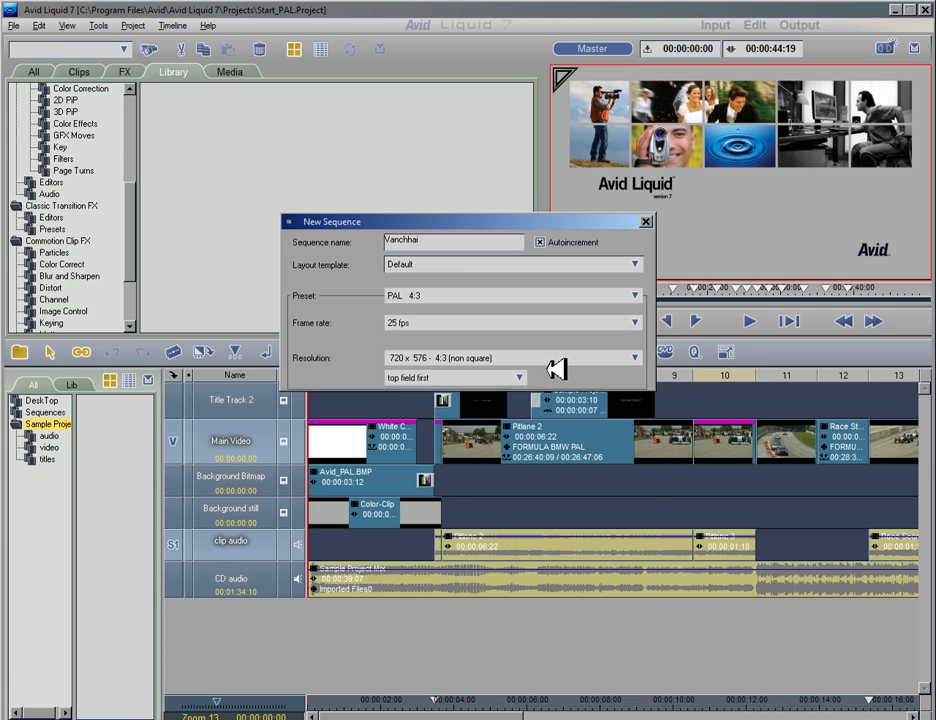
pyautogui.click(556, 369)
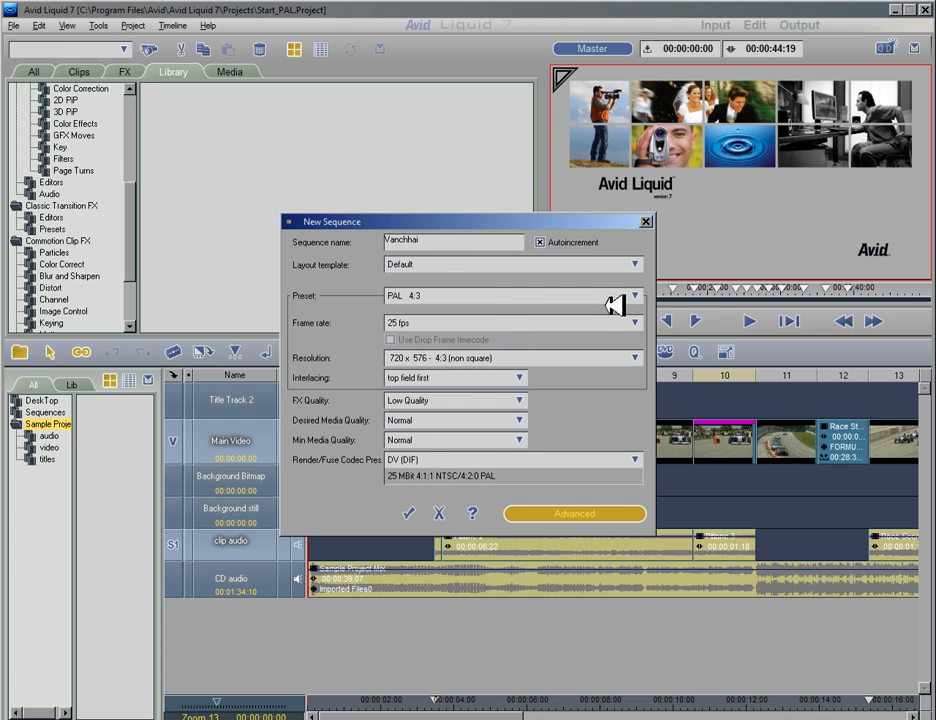
pyautogui.click(636, 295)
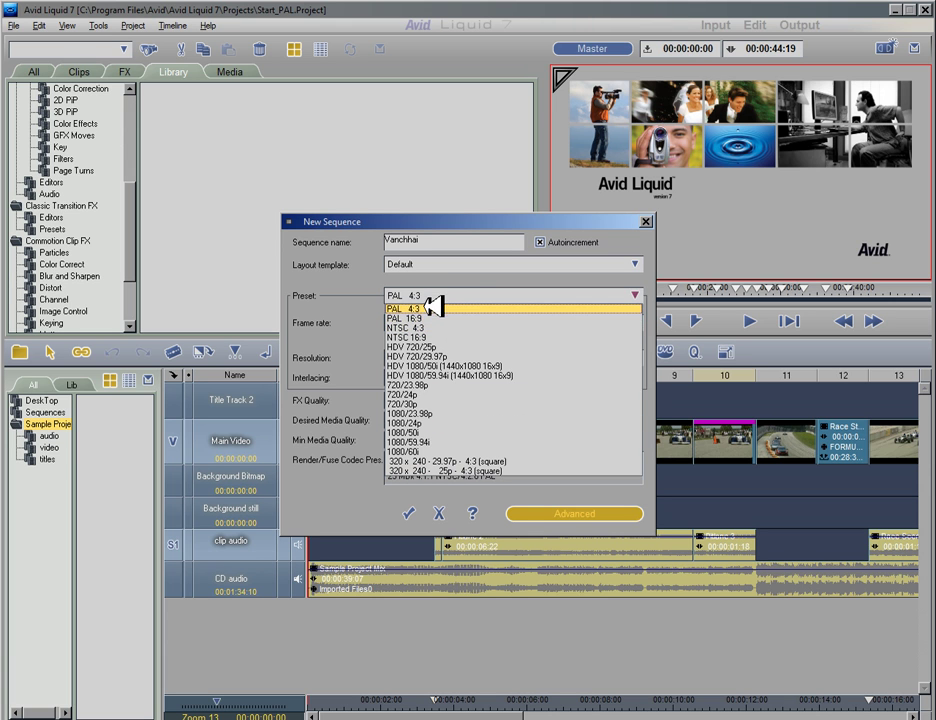
pyautogui.click(461, 308)
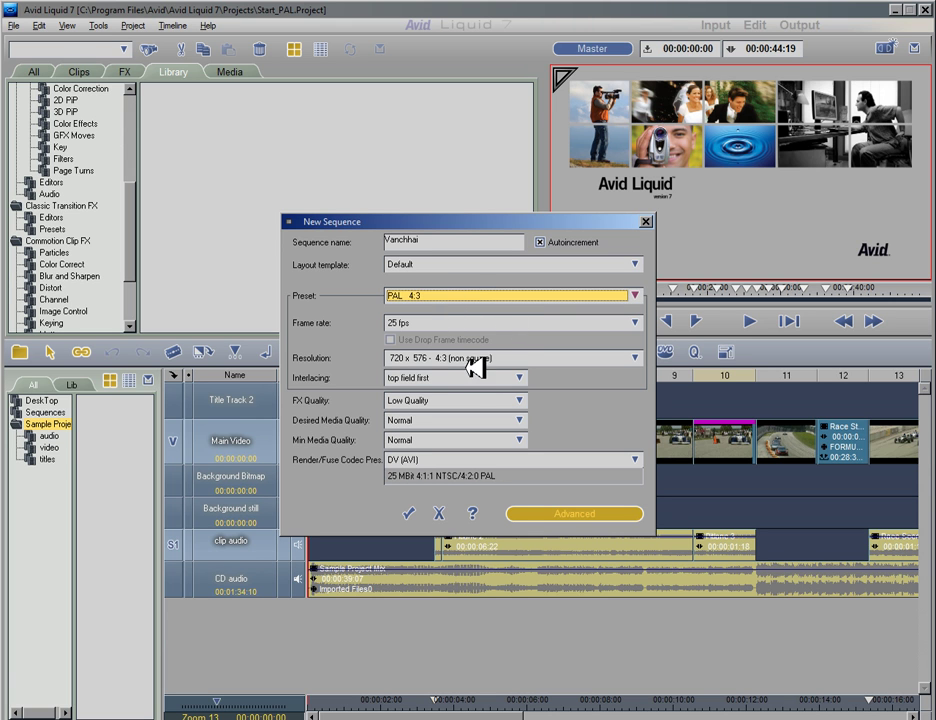
# Set the sequence's FX quality to High Quality and both its desired and minimum media quality to Highest.
pyautogui.click(446, 377)
pyautogui.click(446, 378)
pyautogui.click(440, 401)
pyautogui.click(428, 411)
pyautogui.click(425, 421)
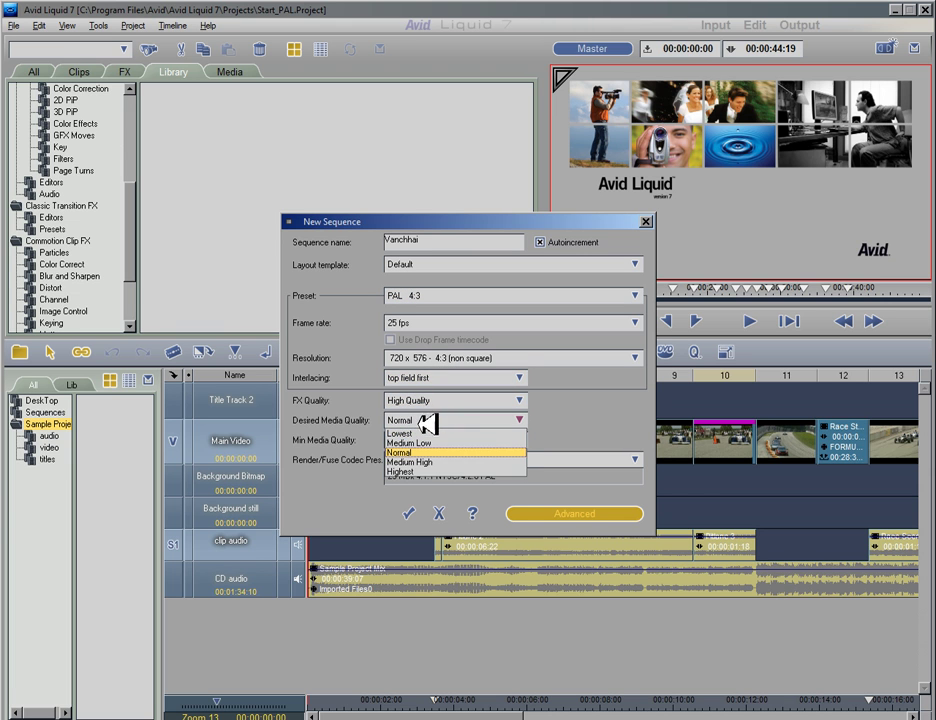
pyautogui.click(418, 470)
pyautogui.click(428, 438)
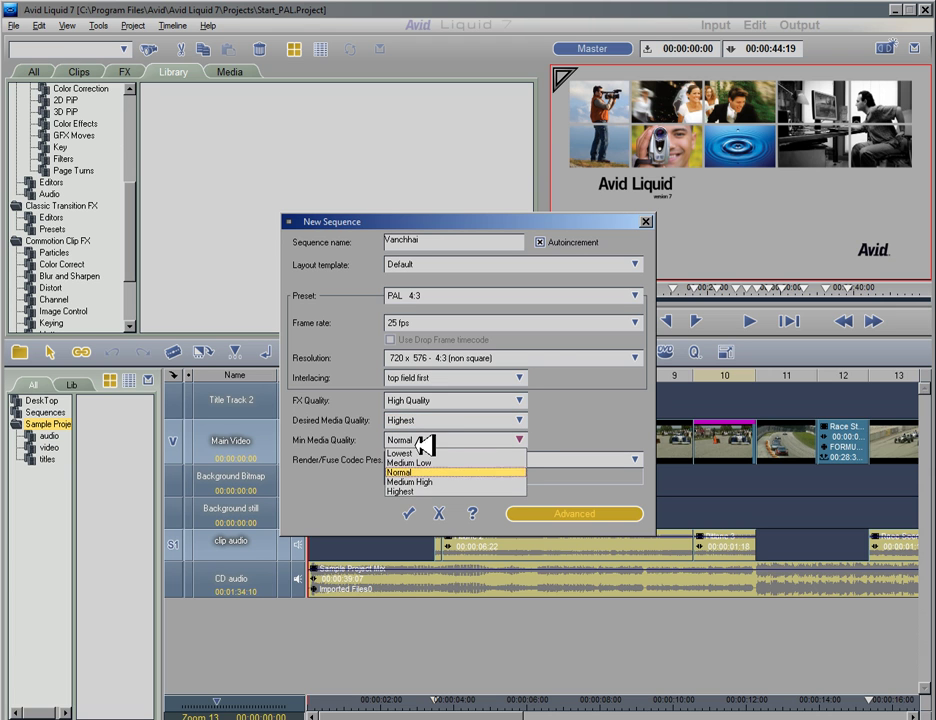
pyautogui.click(418, 491)
# Choose DV (AVI) as the render/fuse codec preset and create the sequence.
pyautogui.click(430, 459)
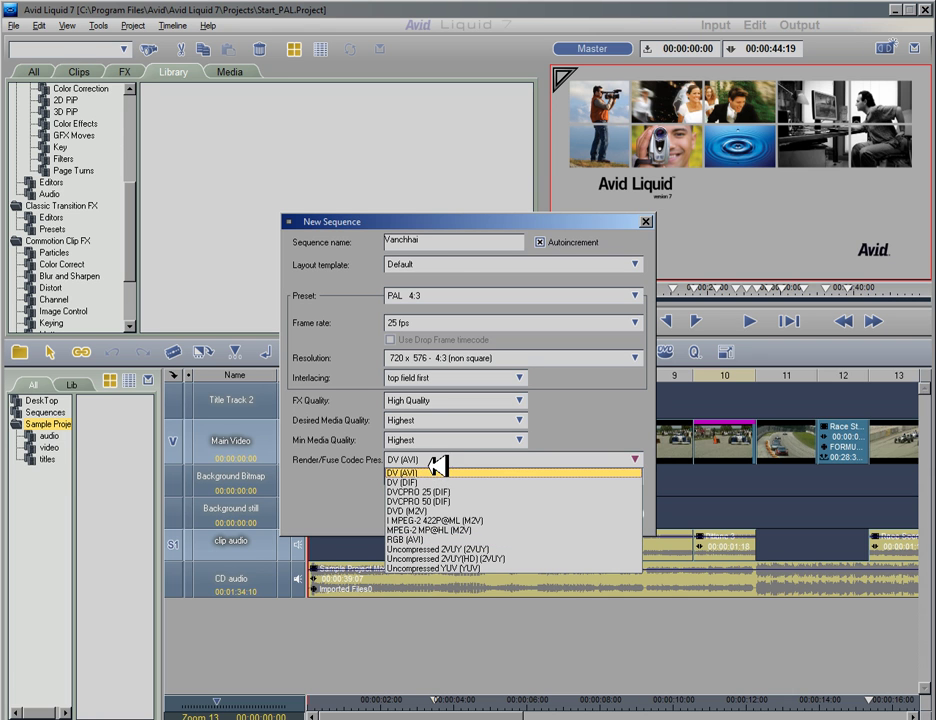
pyautogui.click(427, 471)
pyautogui.click(409, 509)
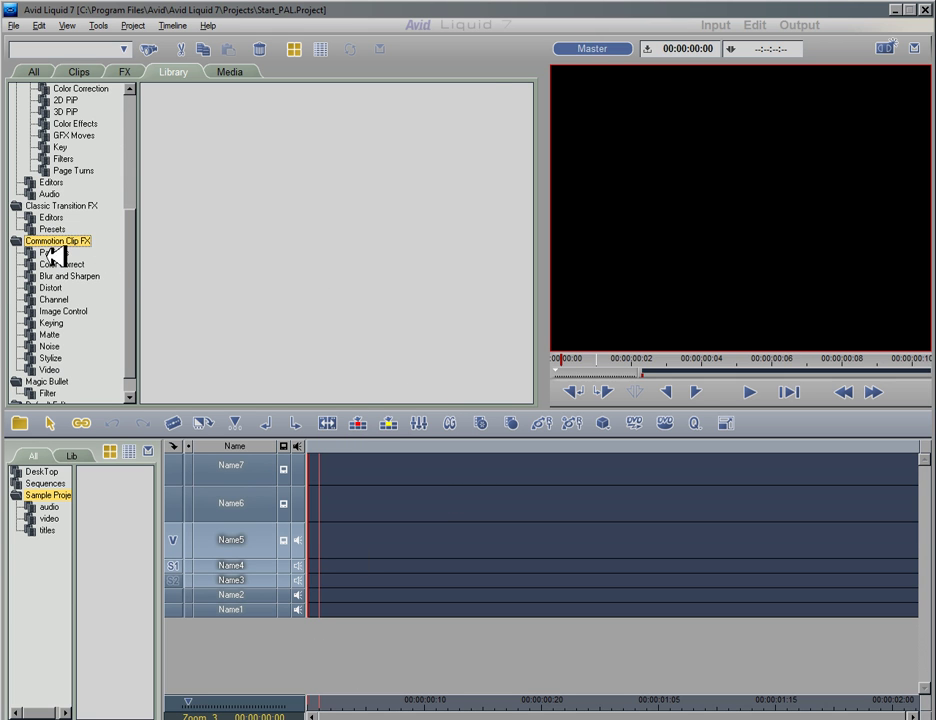
# Examine the Commotion Clip FX groups from Blur and Sharpen to Video, plus the Magic Bullet and Default Editors folders.
pyautogui.click(60, 277)
pyautogui.click(56, 288)
pyautogui.click(58, 323)
pyautogui.click(58, 358)
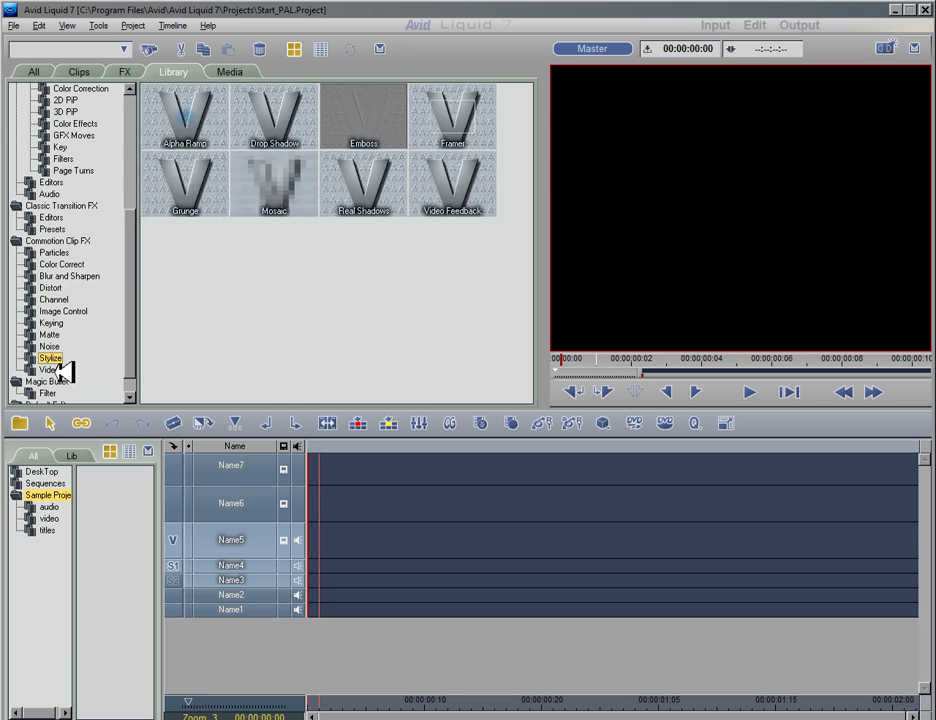
pyautogui.click(52, 370)
pyautogui.click(60, 392)
pyautogui.scroll(-1, 72, 300)
pyautogui.scroll(6, 70, 322)
pyautogui.scroll(-7, 69, 310)
pyautogui.click(60, 392)
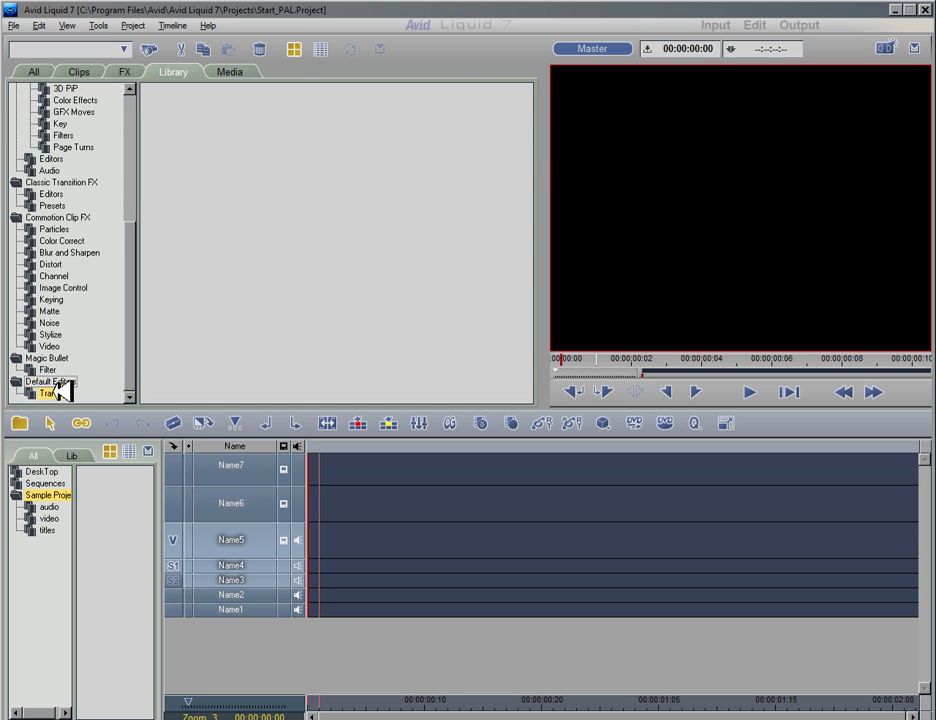
# Collapse the Realtime and Classic Clip FX presets in the Library and display the Distort effects of Commotion Clip FX.
pyautogui.scroll(6, 64, 295)
pyautogui.click(57, 124)
pyautogui.click(16, 124)
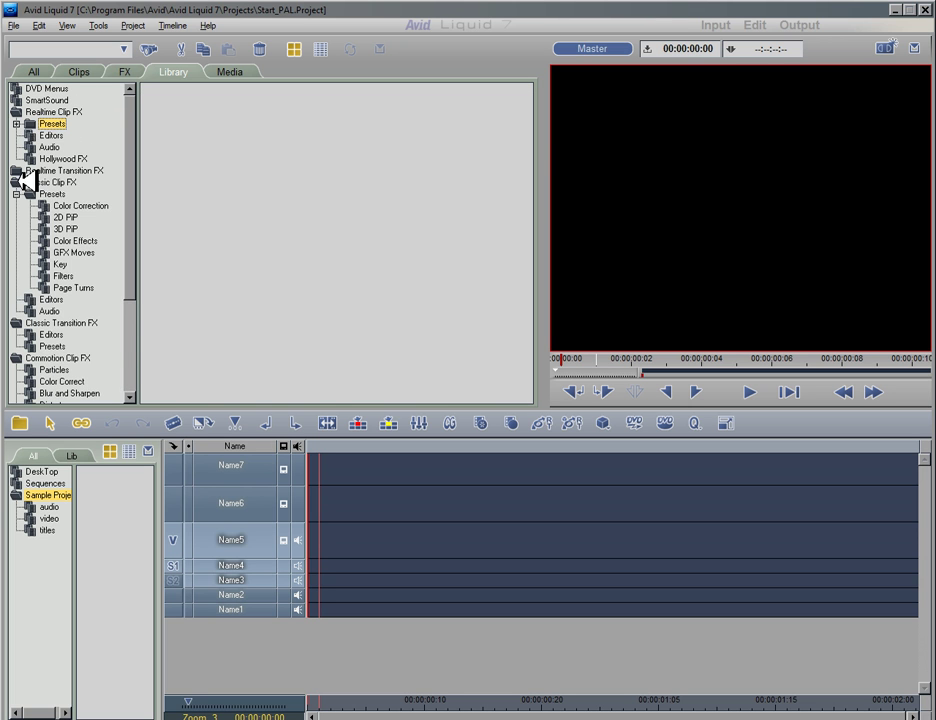
pyautogui.click(16, 194)
pyautogui.click(48, 311)
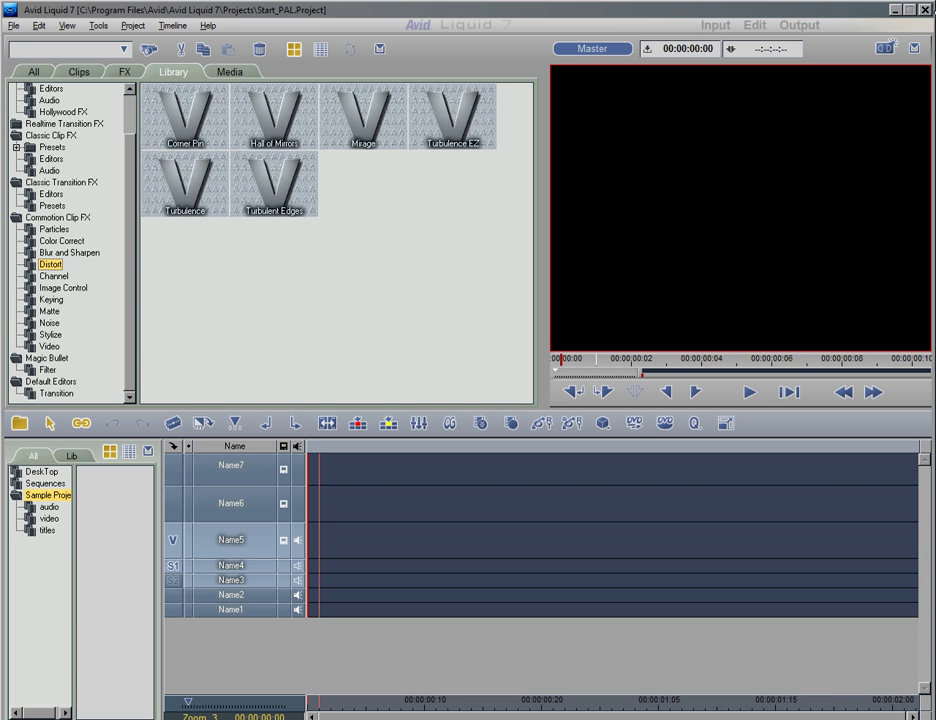
# Exit Avid Liquid 7 and open the Avid installation disc in drive G: in a maximized Windows Explorer window.
pyautogui.hotkey('alt', 'F4')
pyautogui.click(438, 414)
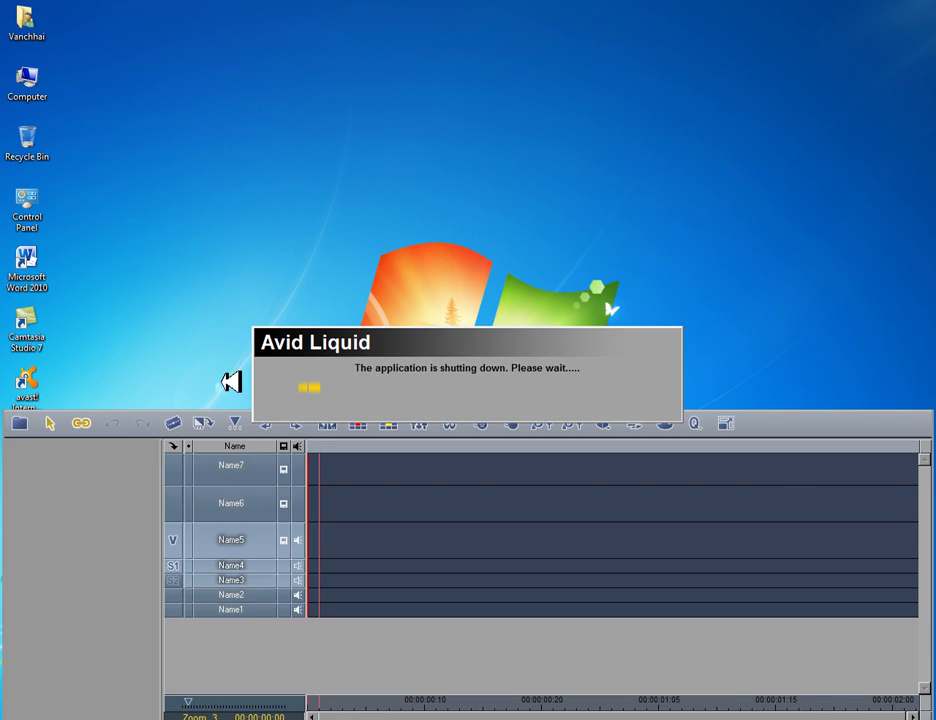
pyautogui.press('super+e')
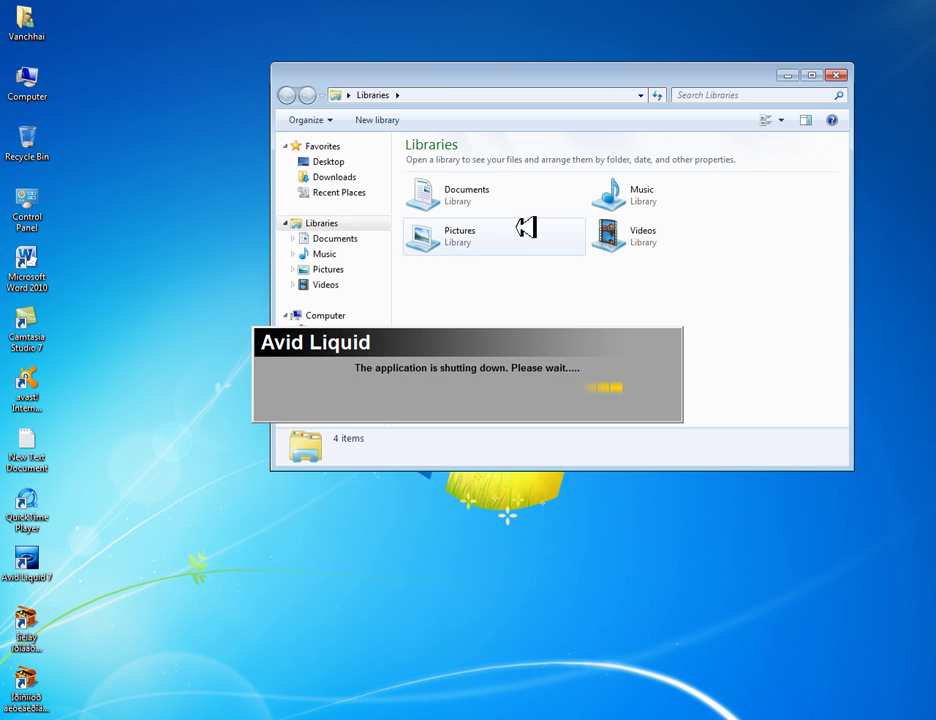
pyautogui.doubleClick(765, 77)
pyautogui.click(90, 294)
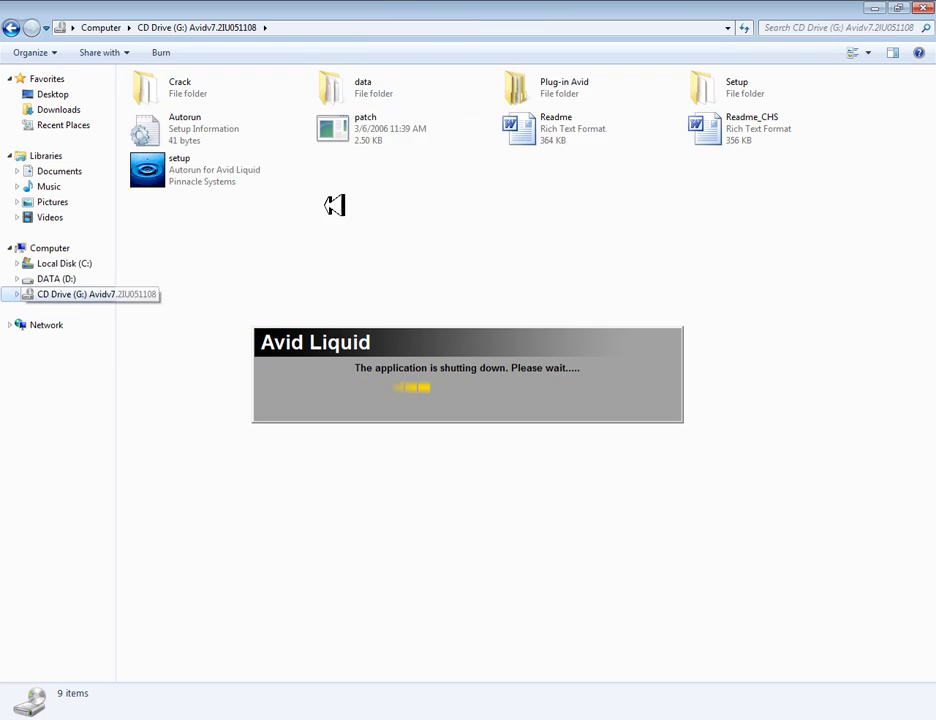
# Open the disc's Crack folder and run the Avid Liquid 7 self-extracting archive into C:\Program Files\Avid\Avid Liquid 7.
pyautogui.click(172, 88)
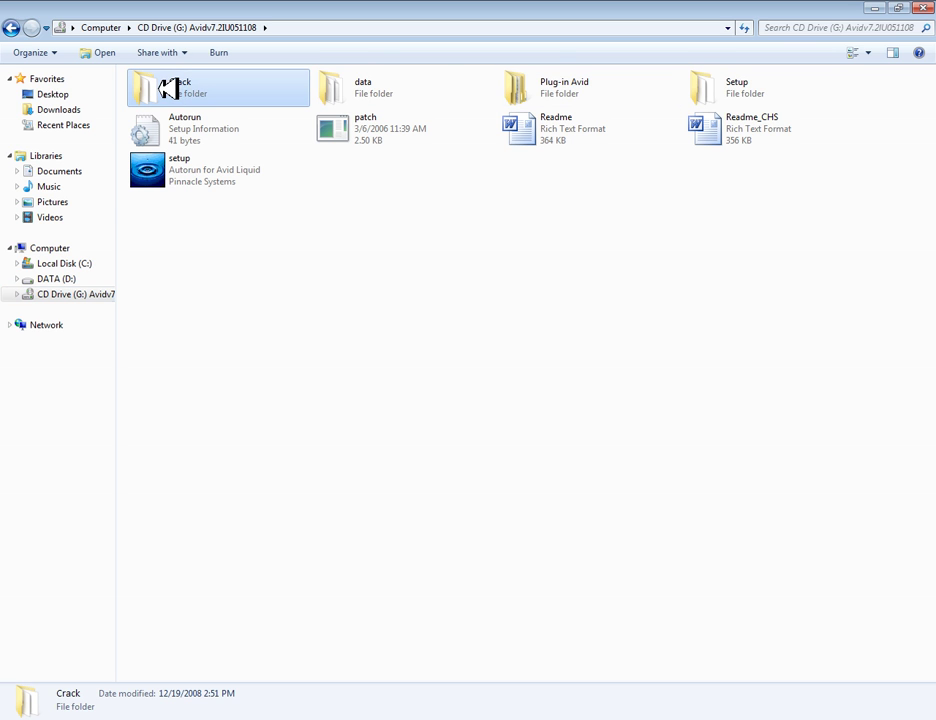
pyautogui.doubleClick(194, 87)
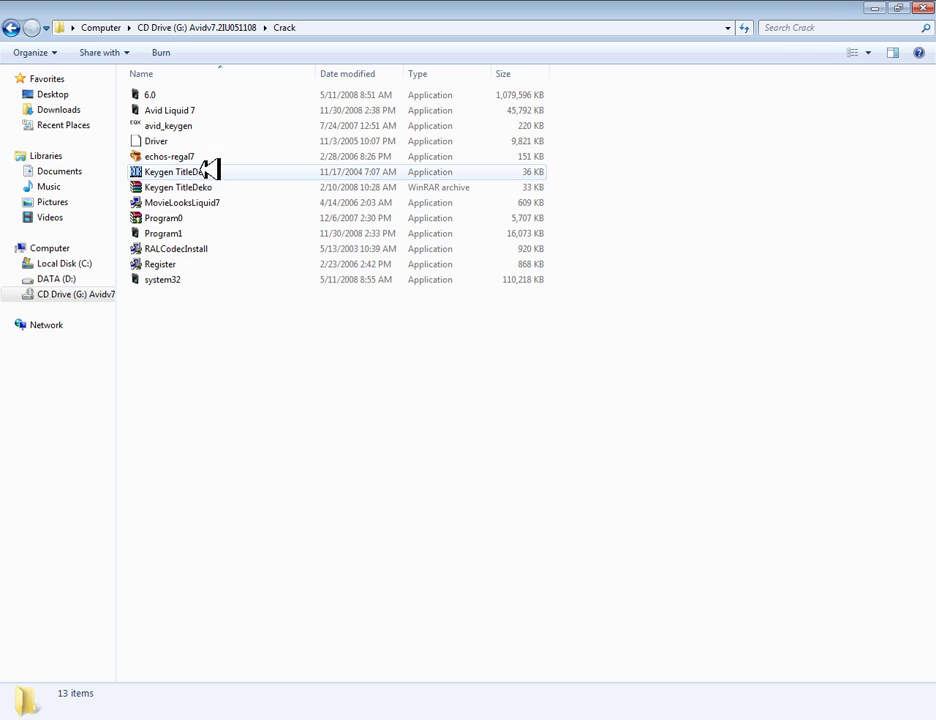
pyautogui.doubleClick(176, 110)
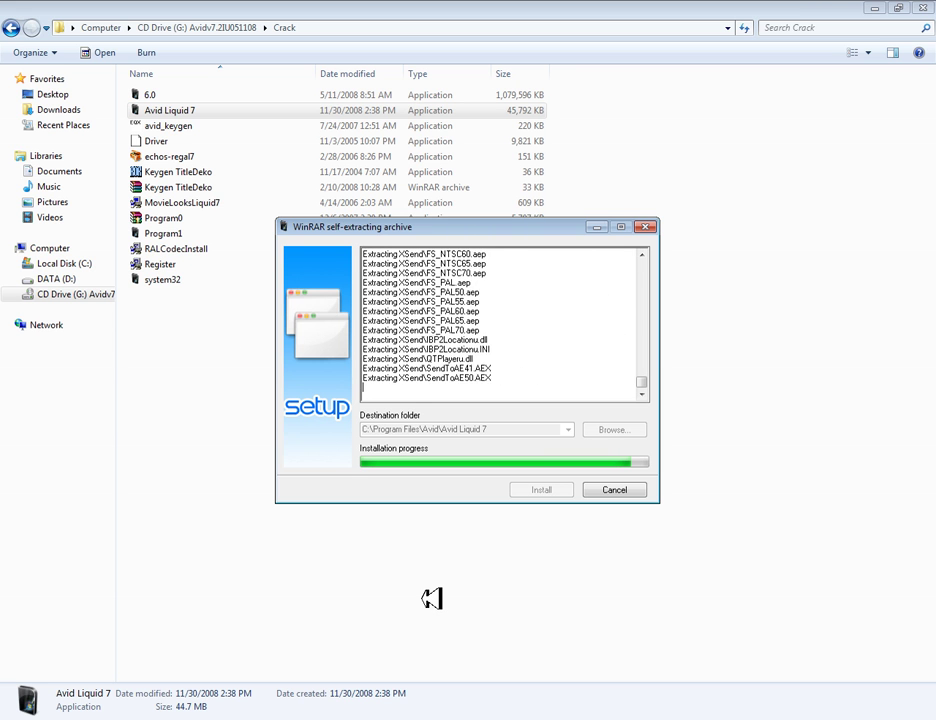
# Close the disc's Explorer window and launch Avid Liquid 7 from the desktop.
pyautogui.click(919, 9)
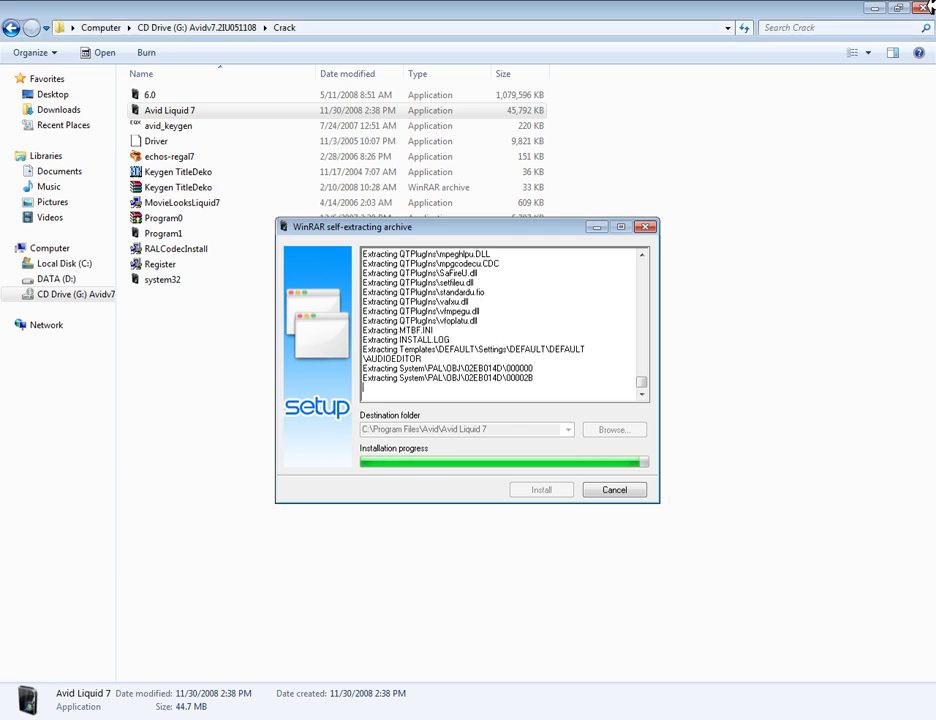
pyautogui.rightClick(226, 77)
pyautogui.click(194, 79)
pyautogui.rightClick(186, 81)
pyautogui.click(218, 121)
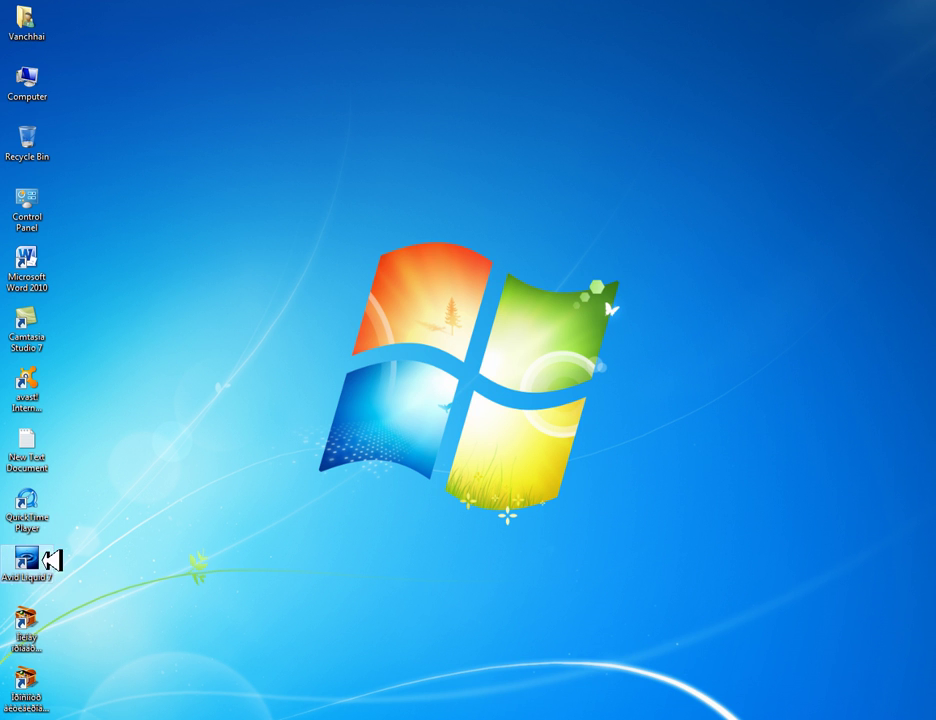
pyautogui.doubleClick(30, 560)
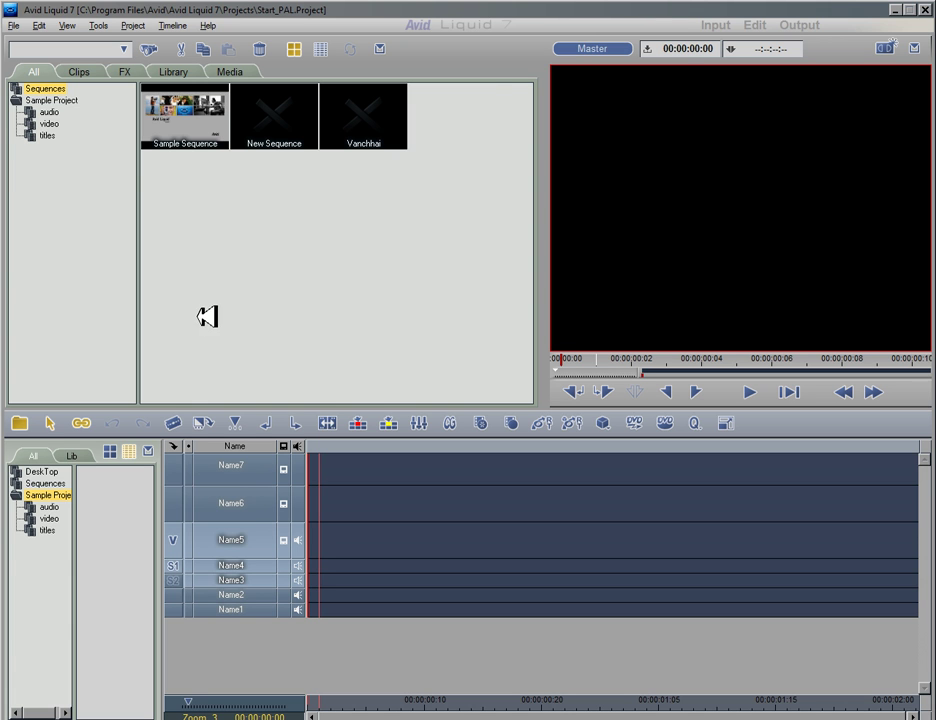
# Expand the Classic Clip FX presets in the Library and examine the Commotion Clip FX groups from Particles to Video.
pyautogui.click(178, 70)
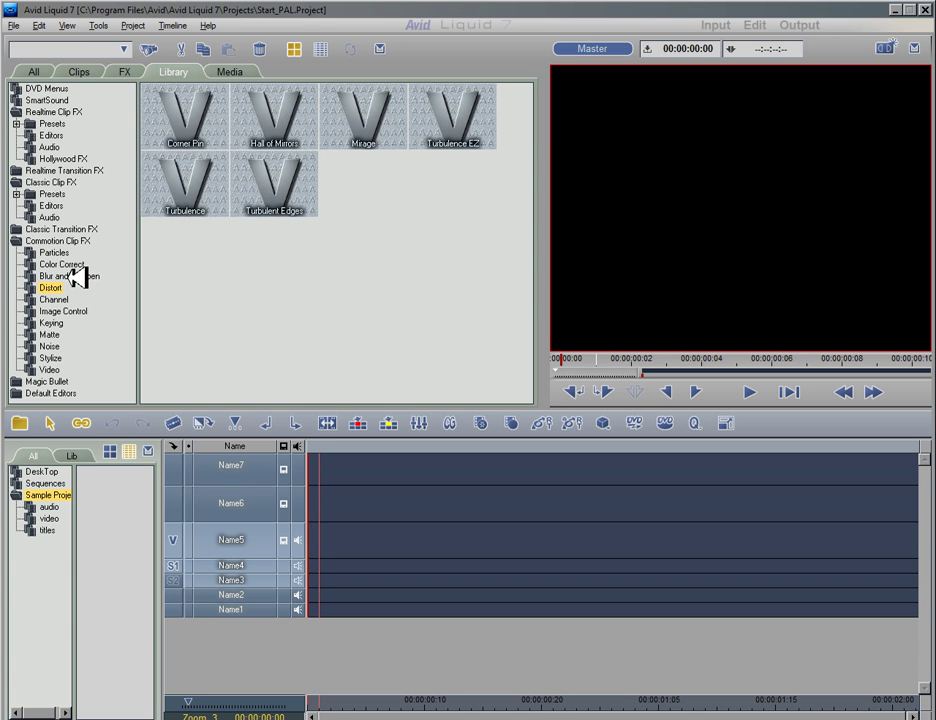
pyautogui.doubleClick(38, 194)
pyautogui.click(60, 264)
pyautogui.click(73, 287)
pyautogui.click(73, 252)
pyautogui.click(63, 275)
pyautogui.click(57, 333)
pyautogui.click(58, 368)
pyautogui.scroll(-3, 60, 360)
pyautogui.click(56, 323)
pyautogui.click(52, 335)
pyautogui.click(52, 358)
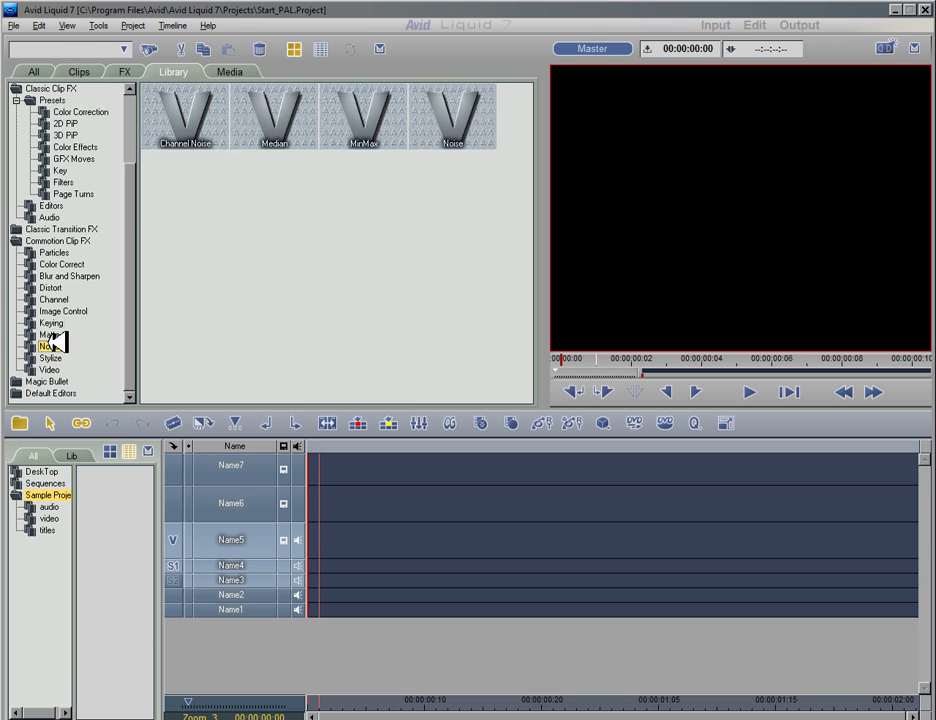
pyautogui.click(52, 369)
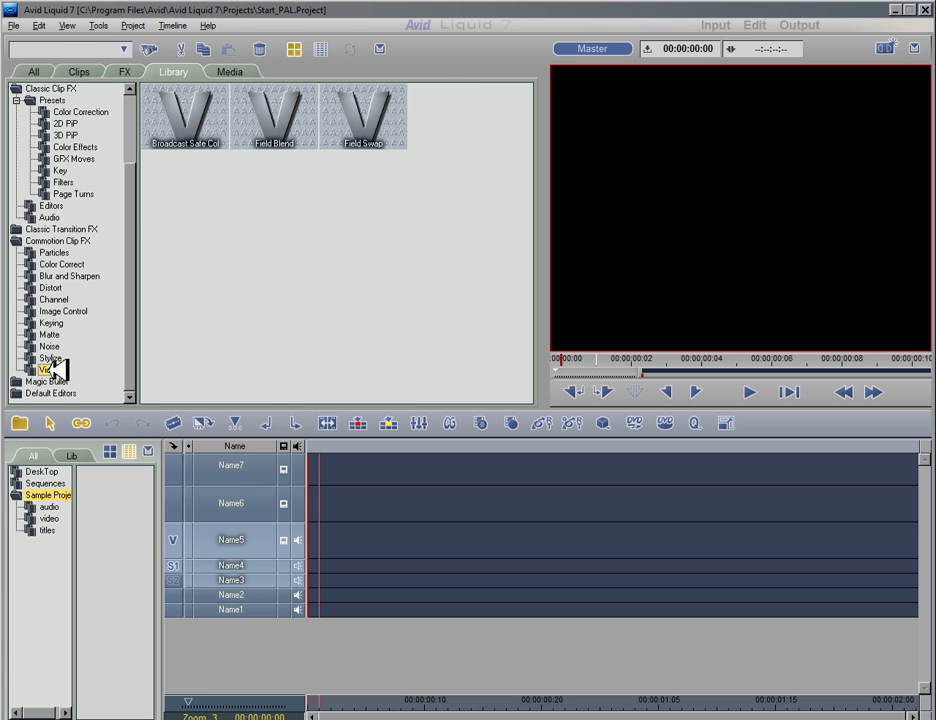
# Examine the Filter group of Magic Bullet and the contents of the Default Editors folder.
pyautogui.click(50, 381)
pyautogui.click(46, 393)
pyautogui.scroll(-1, 64, 372)
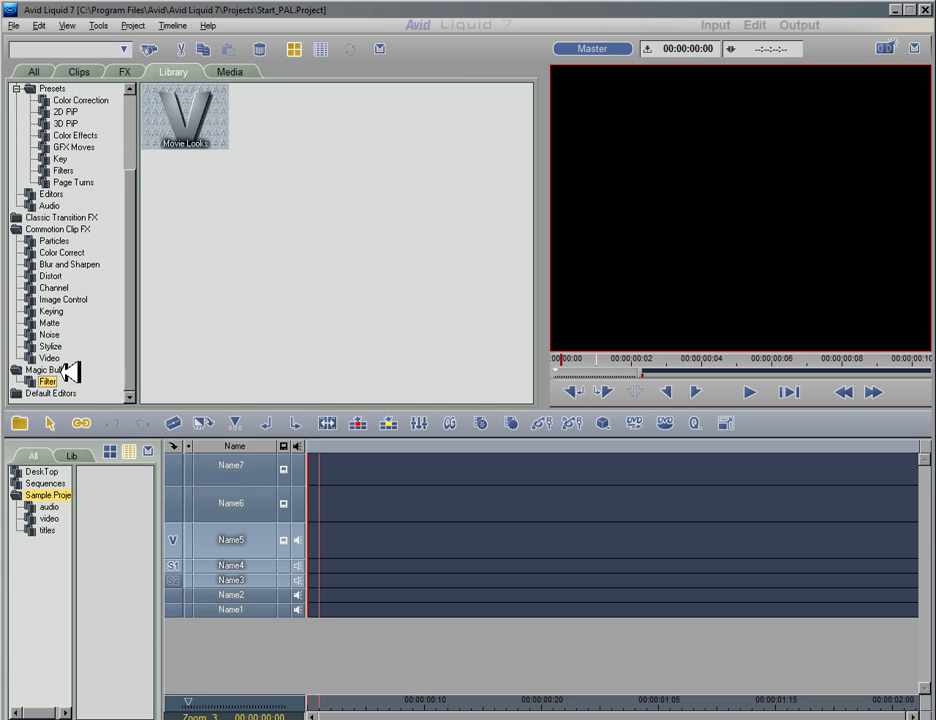
pyautogui.click(60, 385)
pyautogui.click(57, 392)
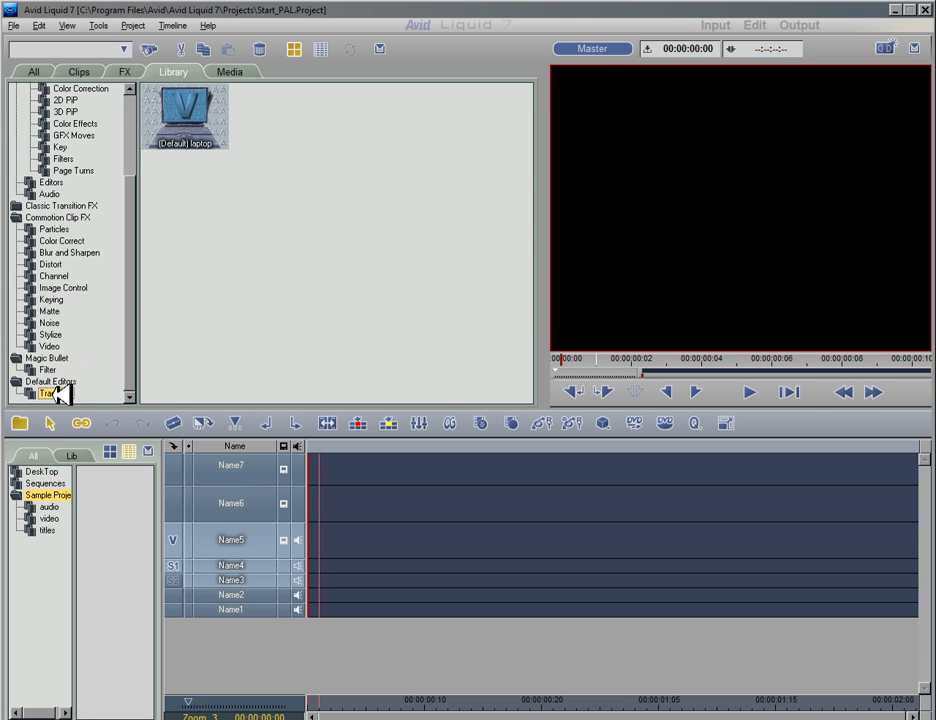
pyautogui.scroll(3, 63, 295)
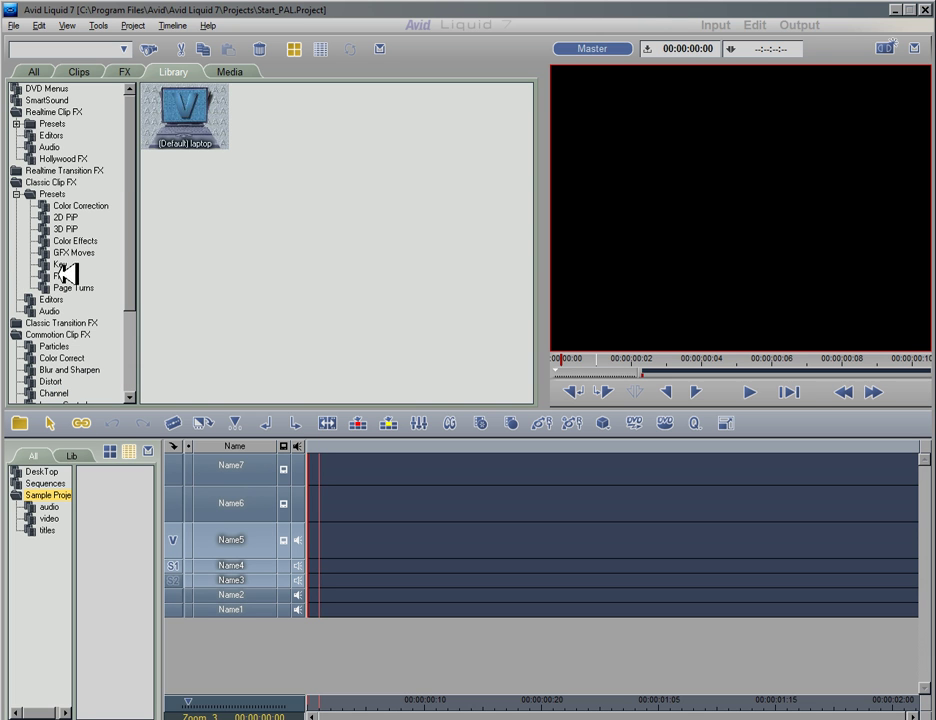
# Expand the Realtime Clip FX presets and examine the 2D, 3D and Image groups under GPU and CPU.
pyautogui.click(16, 123)
pyautogui.click(62, 136)
pyautogui.click(71, 158)
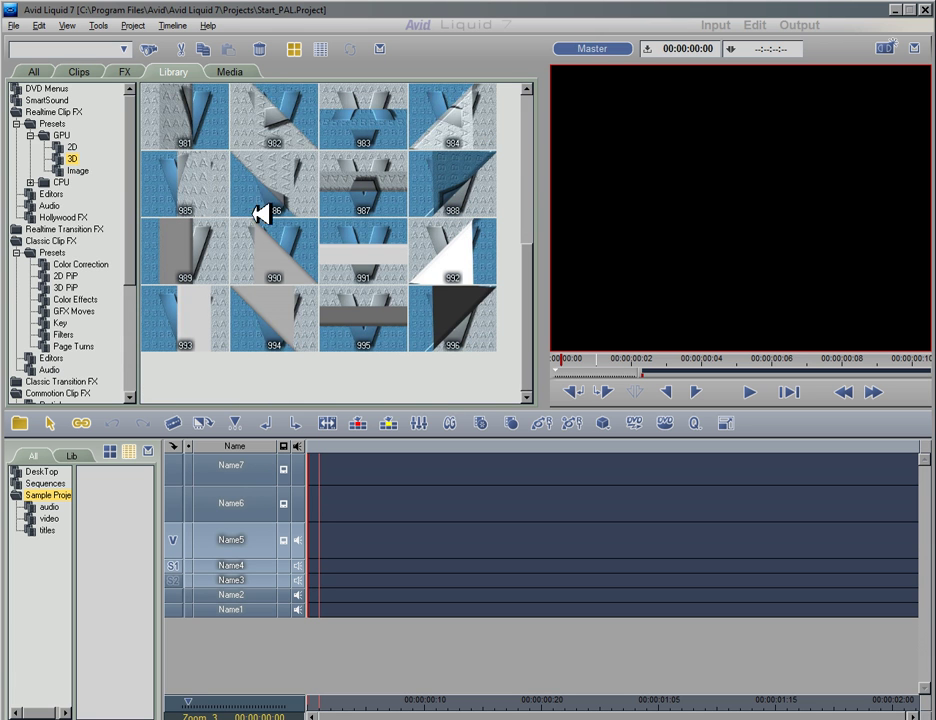
pyautogui.click(77, 171)
pyautogui.click(64, 182)
pyautogui.click(31, 182)
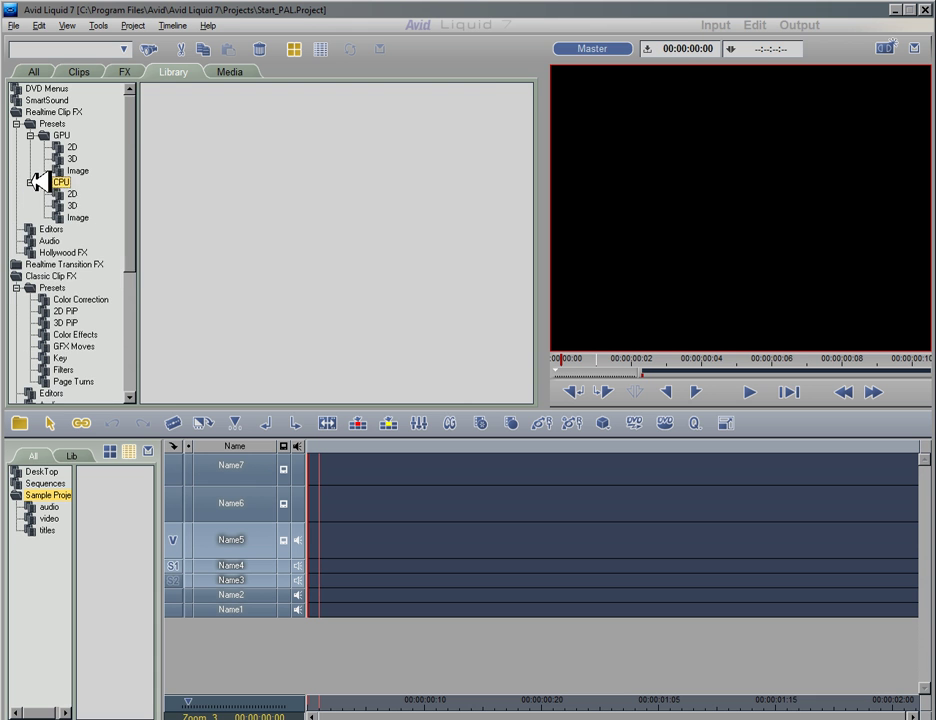
pyautogui.click(72, 193)
pyautogui.click(78, 207)
pyautogui.click(75, 215)
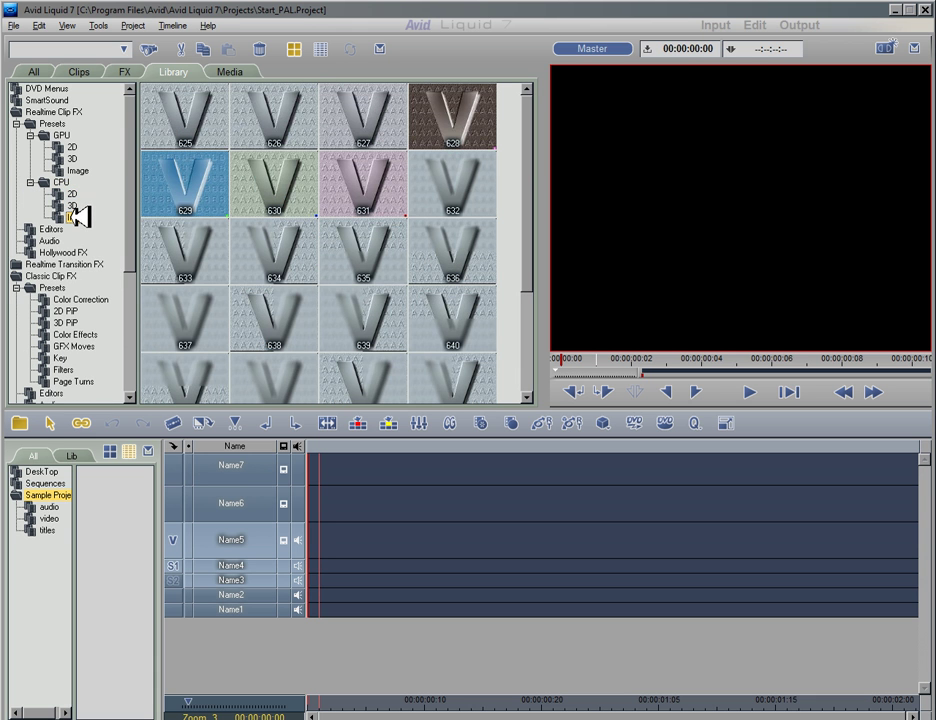
# Examine the Editors, Audio and Hollywood FX groups of Realtime Clip FX.
pyautogui.click(64, 229)
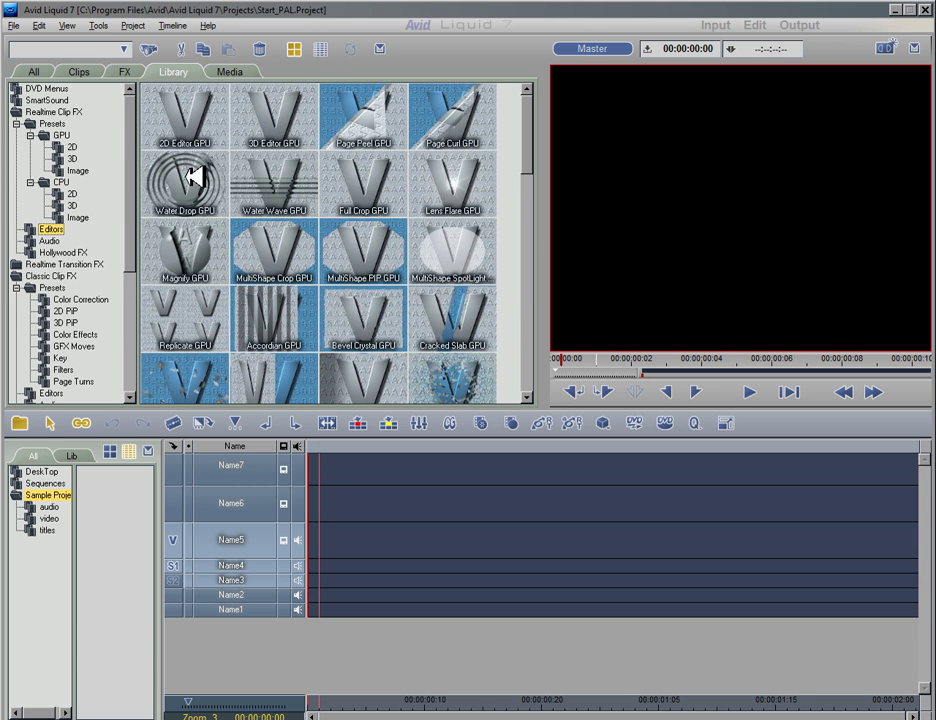
pyautogui.scroll(-3, 190, 200)
pyautogui.scroll(-3, 200, 205)
pyautogui.scroll(3, 225, 215)
pyautogui.click(259, 309)
pyautogui.click(55, 241)
pyautogui.click(58, 253)
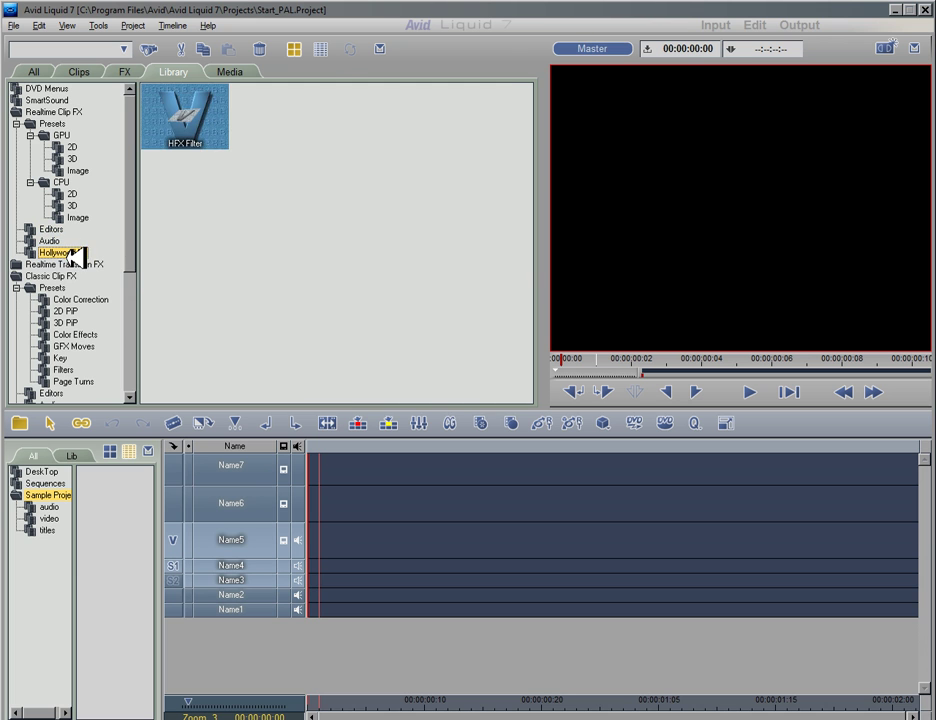
# Expand the Realtime Transition FX presets and examine numbered groups up to 15 - Video and Film, including 02 and 11.
pyautogui.click(55, 275)
pyautogui.click(70, 264)
pyautogui.click(56, 280)
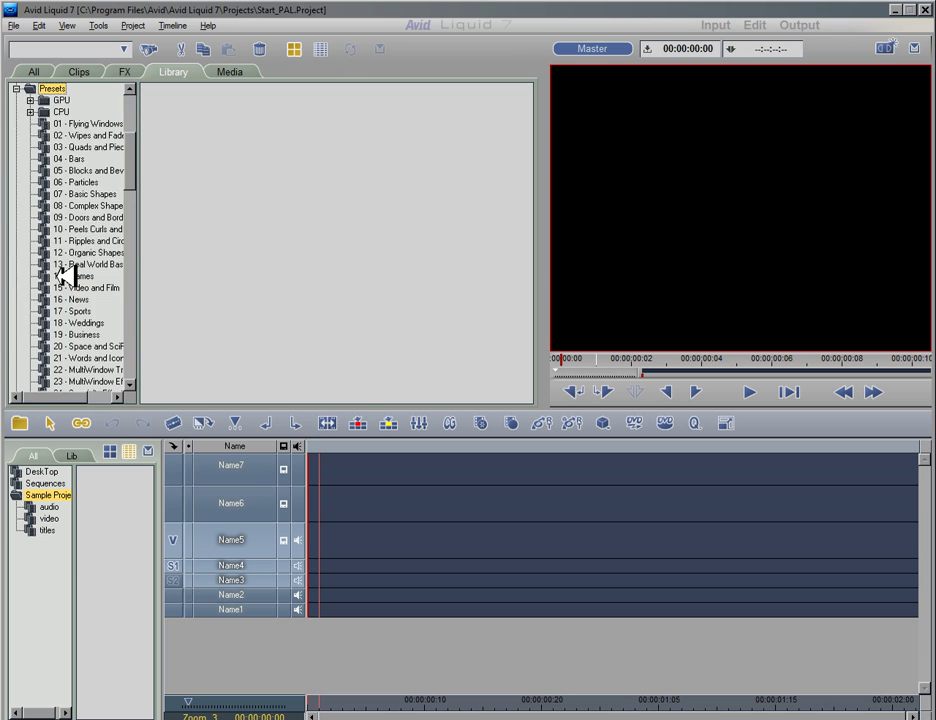
pyautogui.click(78, 145)
pyautogui.click(92, 123)
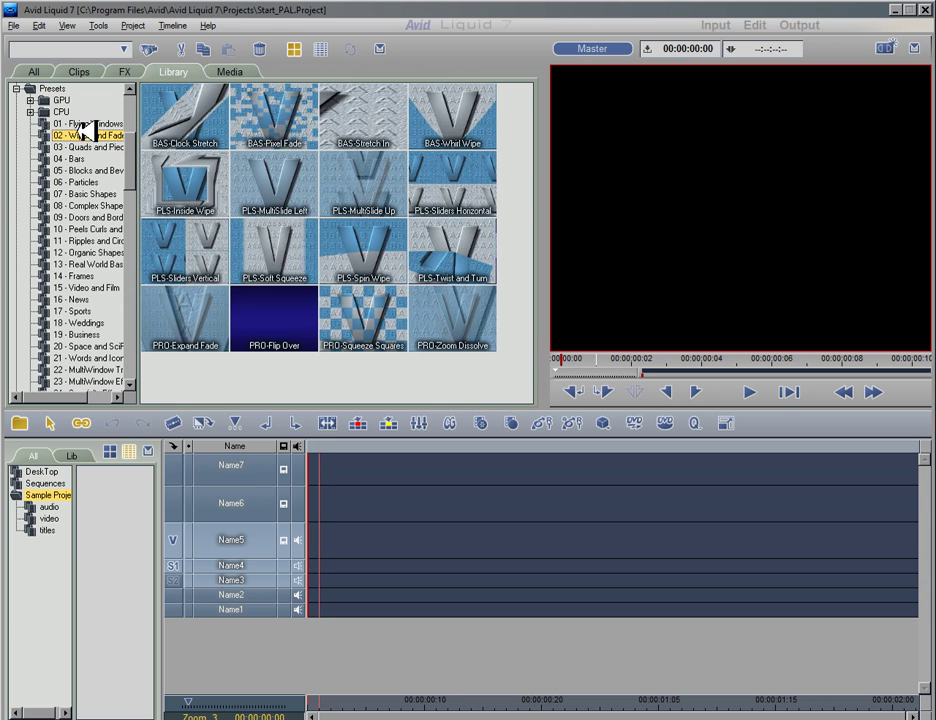
pyautogui.click(88, 171)
pyautogui.click(90, 205)
pyautogui.click(92, 240)
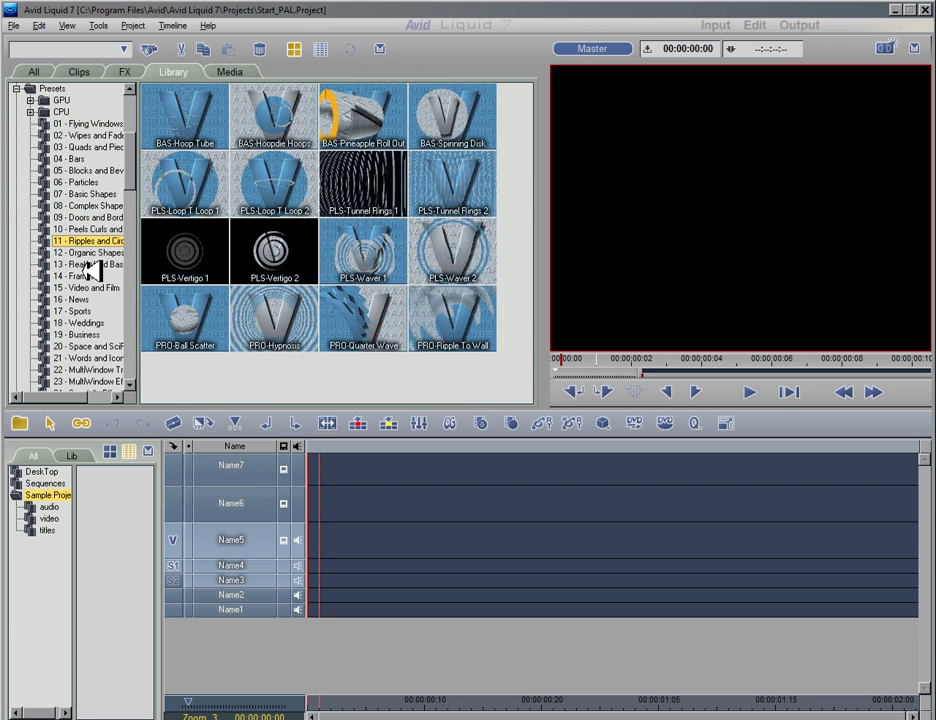
pyautogui.click(90, 275)
pyautogui.click(90, 287)
pyautogui.scroll(-5, 90, 285)
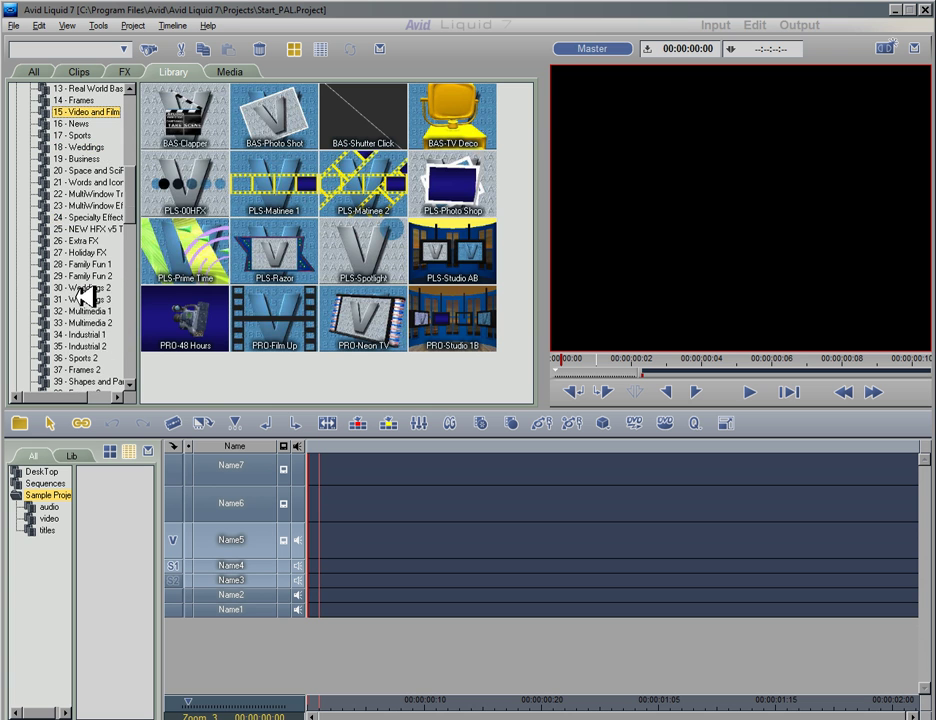
# Examine the Weddings 3, Family Fun 1 and Weddings 2 transition presets, ending on 30 - Weddings 2.
pyautogui.click(92, 297)
pyautogui.click(92, 287)
pyautogui.click(92, 264)
pyautogui.click(92, 287)
pyautogui.scroll(4, 182, 102)
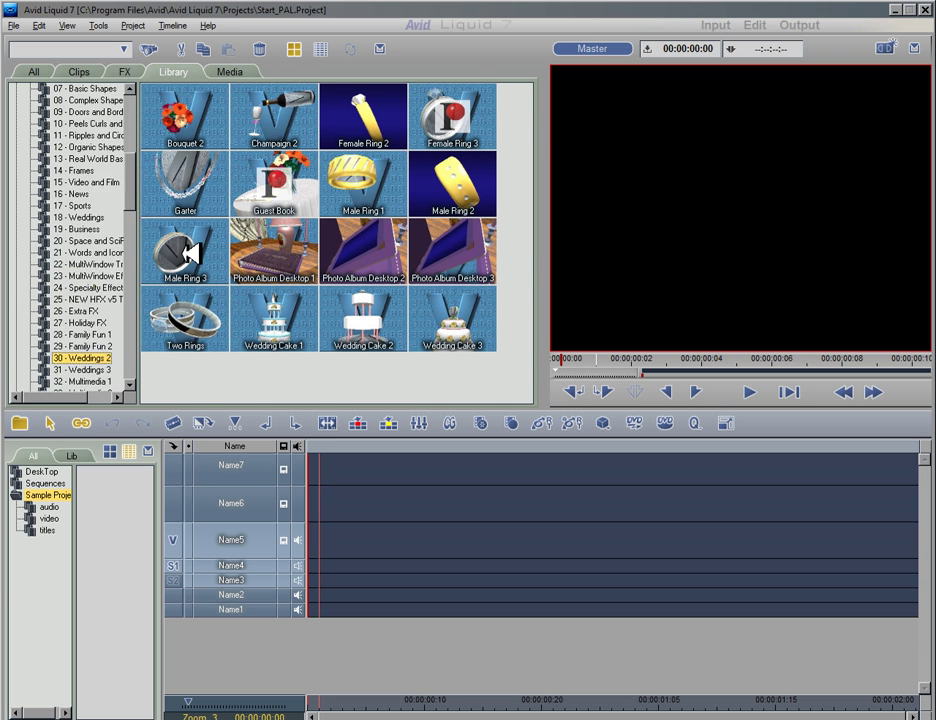